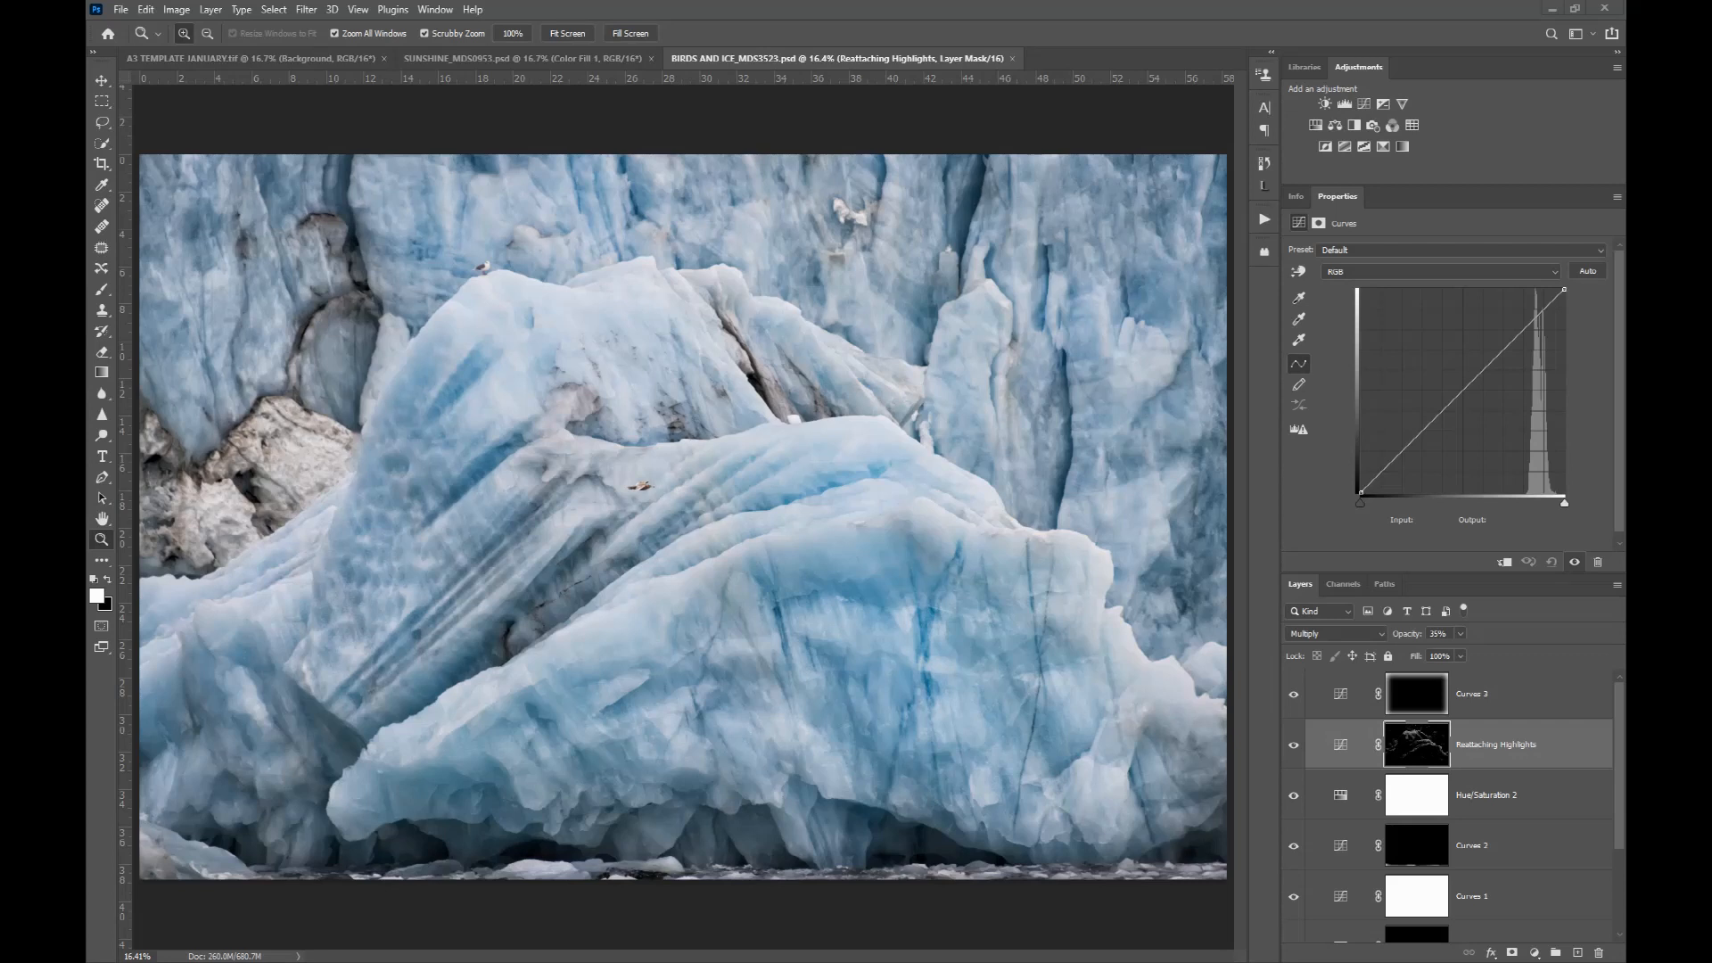
{"action": "left_click_drag", "start_coordinate": [87, 234], "coordinate": [778, 1]}
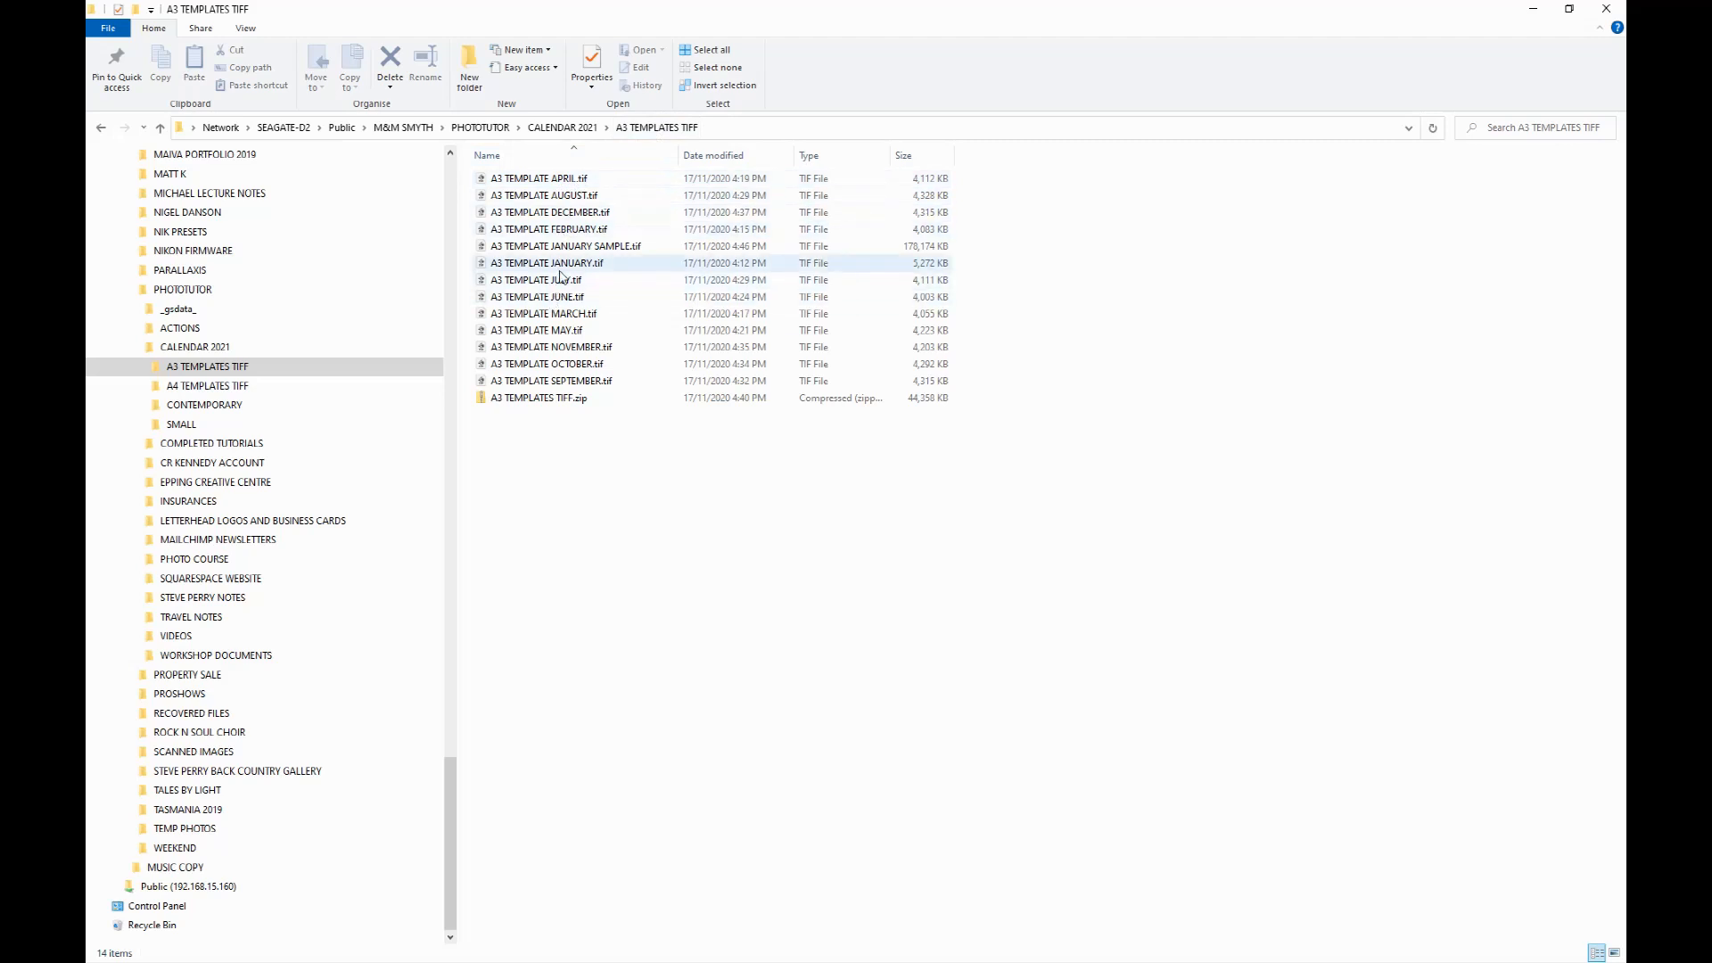
{"action": "left_click", "coordinate": [1534, 9]}
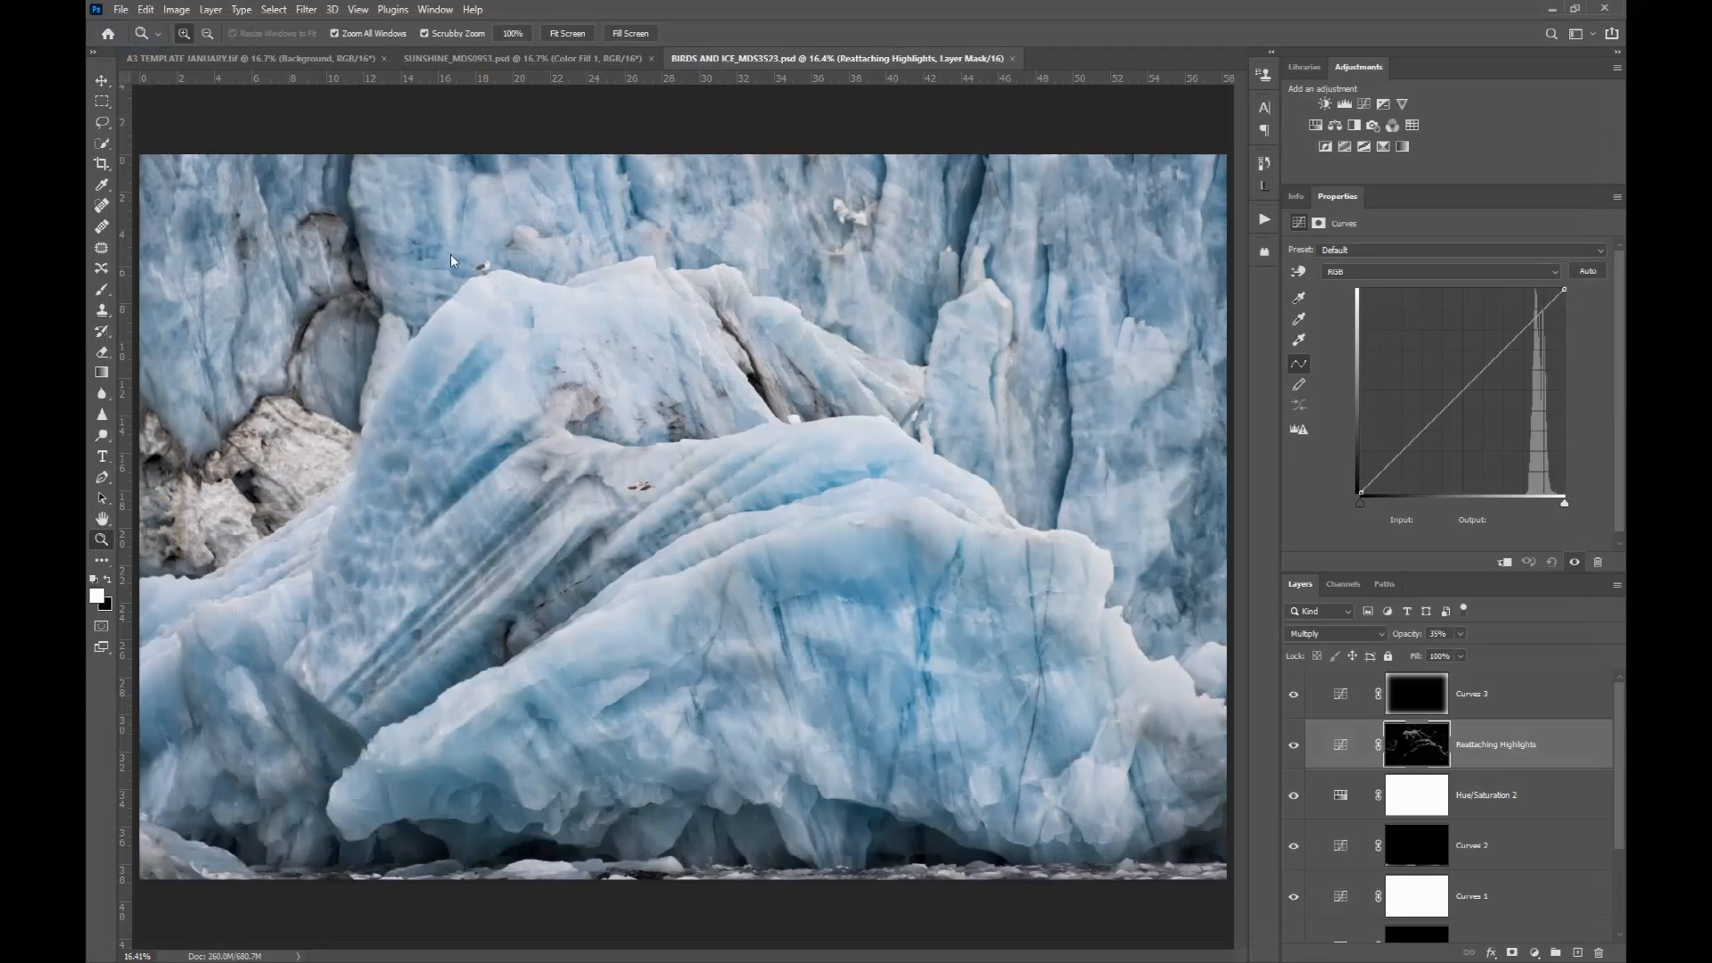
Step: Flatten all layers of the birds and ice photo document into a single background
{"action": "left_click", "coordinate": [237, 56]}
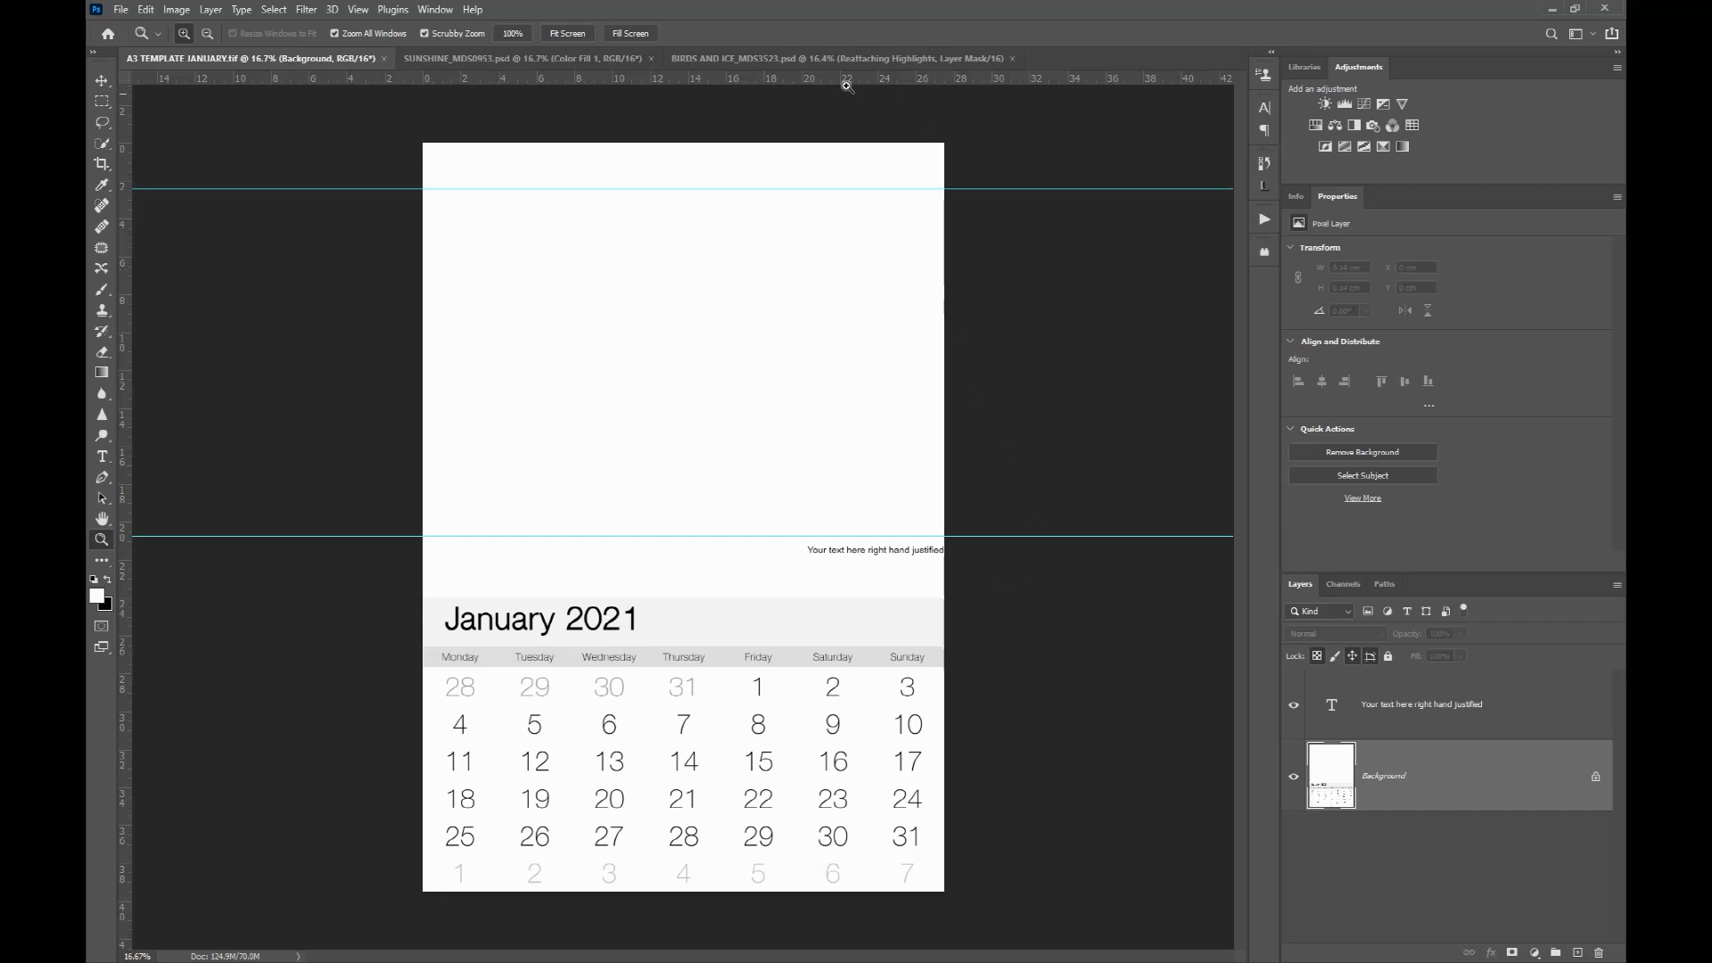
{"action": "left_click", "coordinate": [745, 57]}
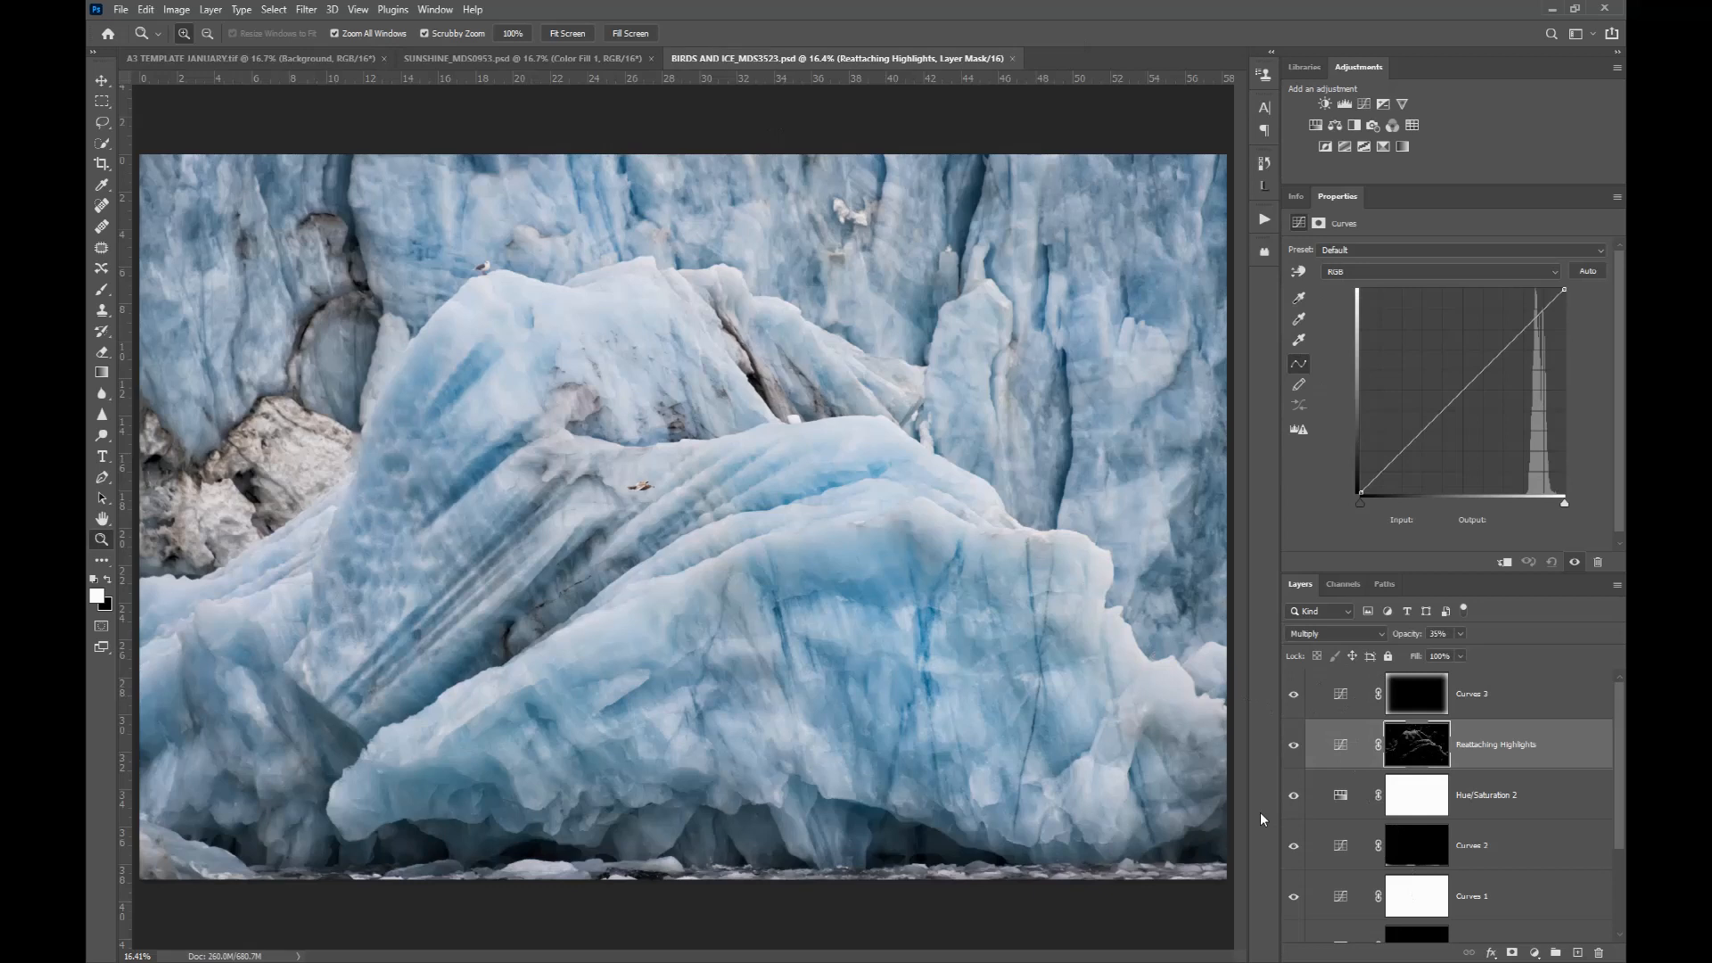
{"action": "left_click", "coordinate": [210, 10]}
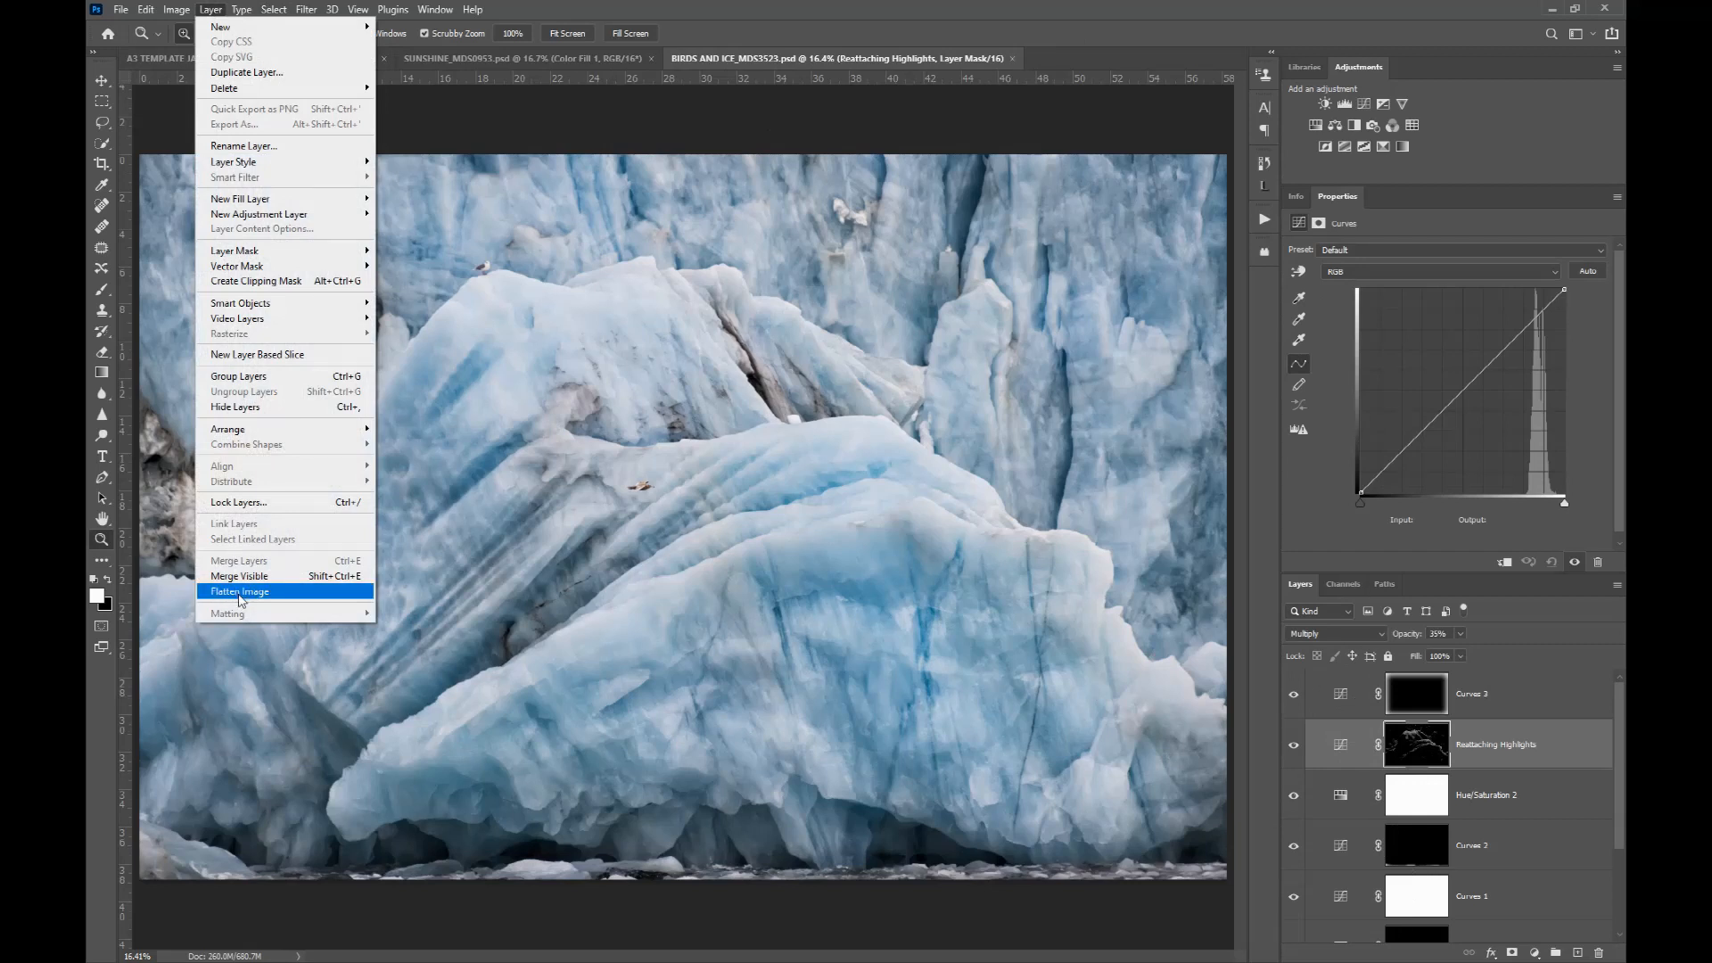
{"action": "left_click", "coordinate": [239, 592]}
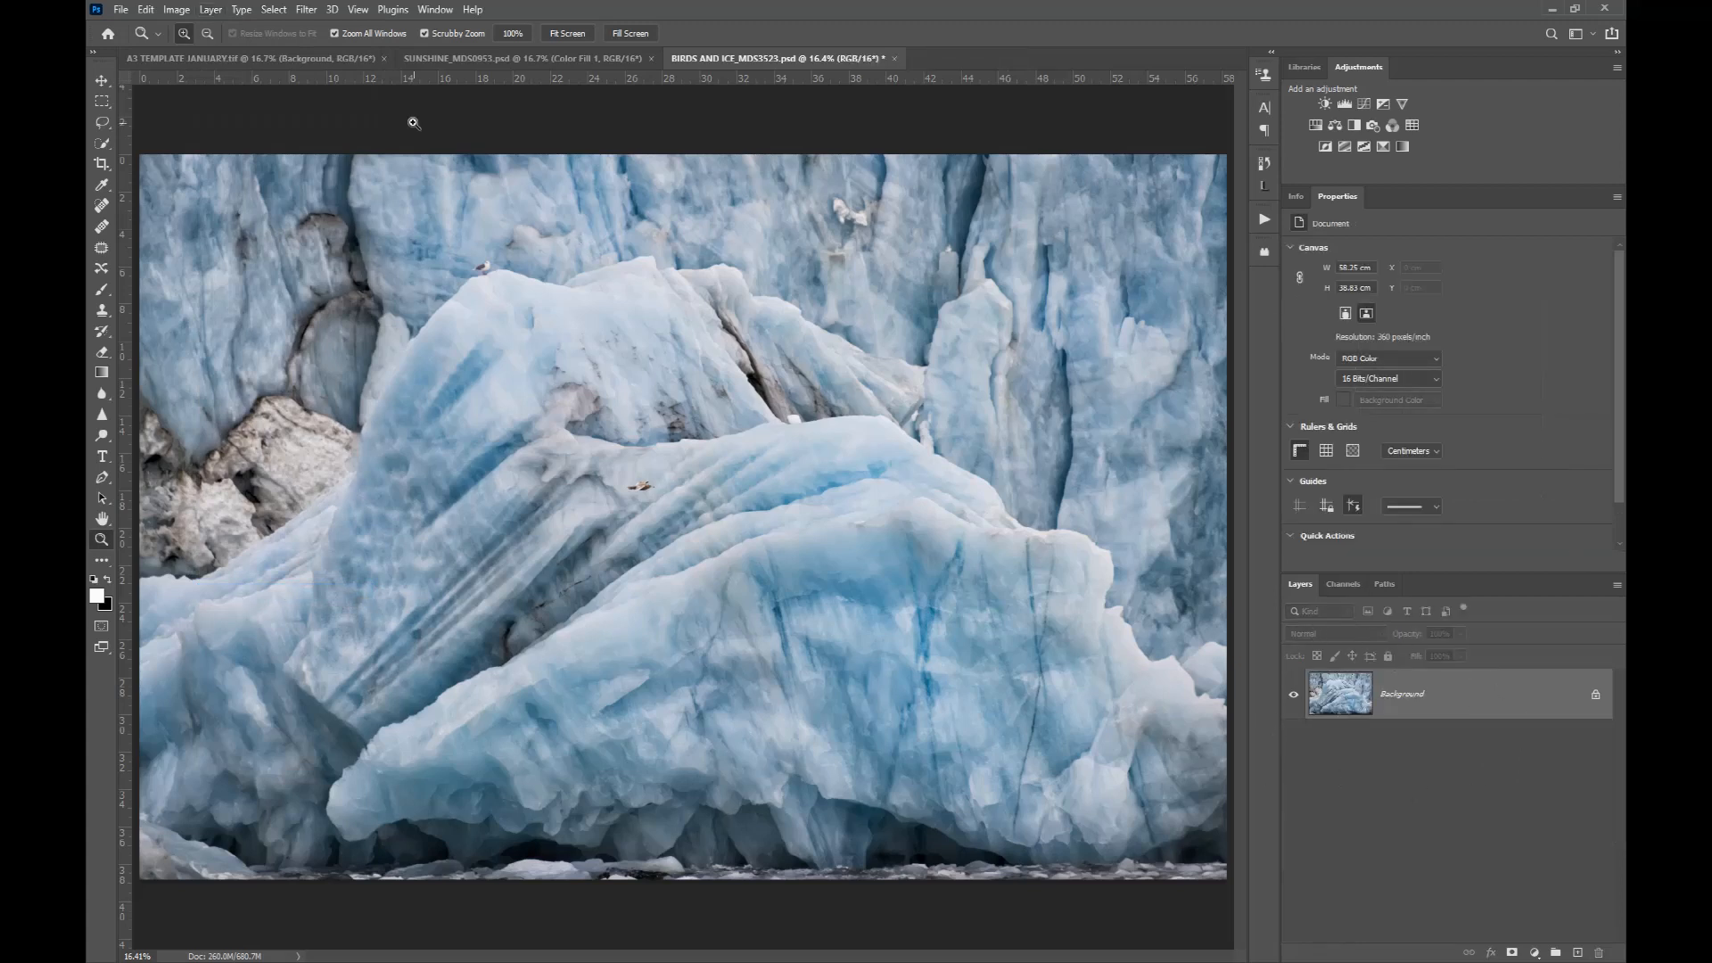
Step: Drag the flattened ice photo from its document into the January calendar template as a new layer
{"action": "left_click", "coordinate": [101, 81]}
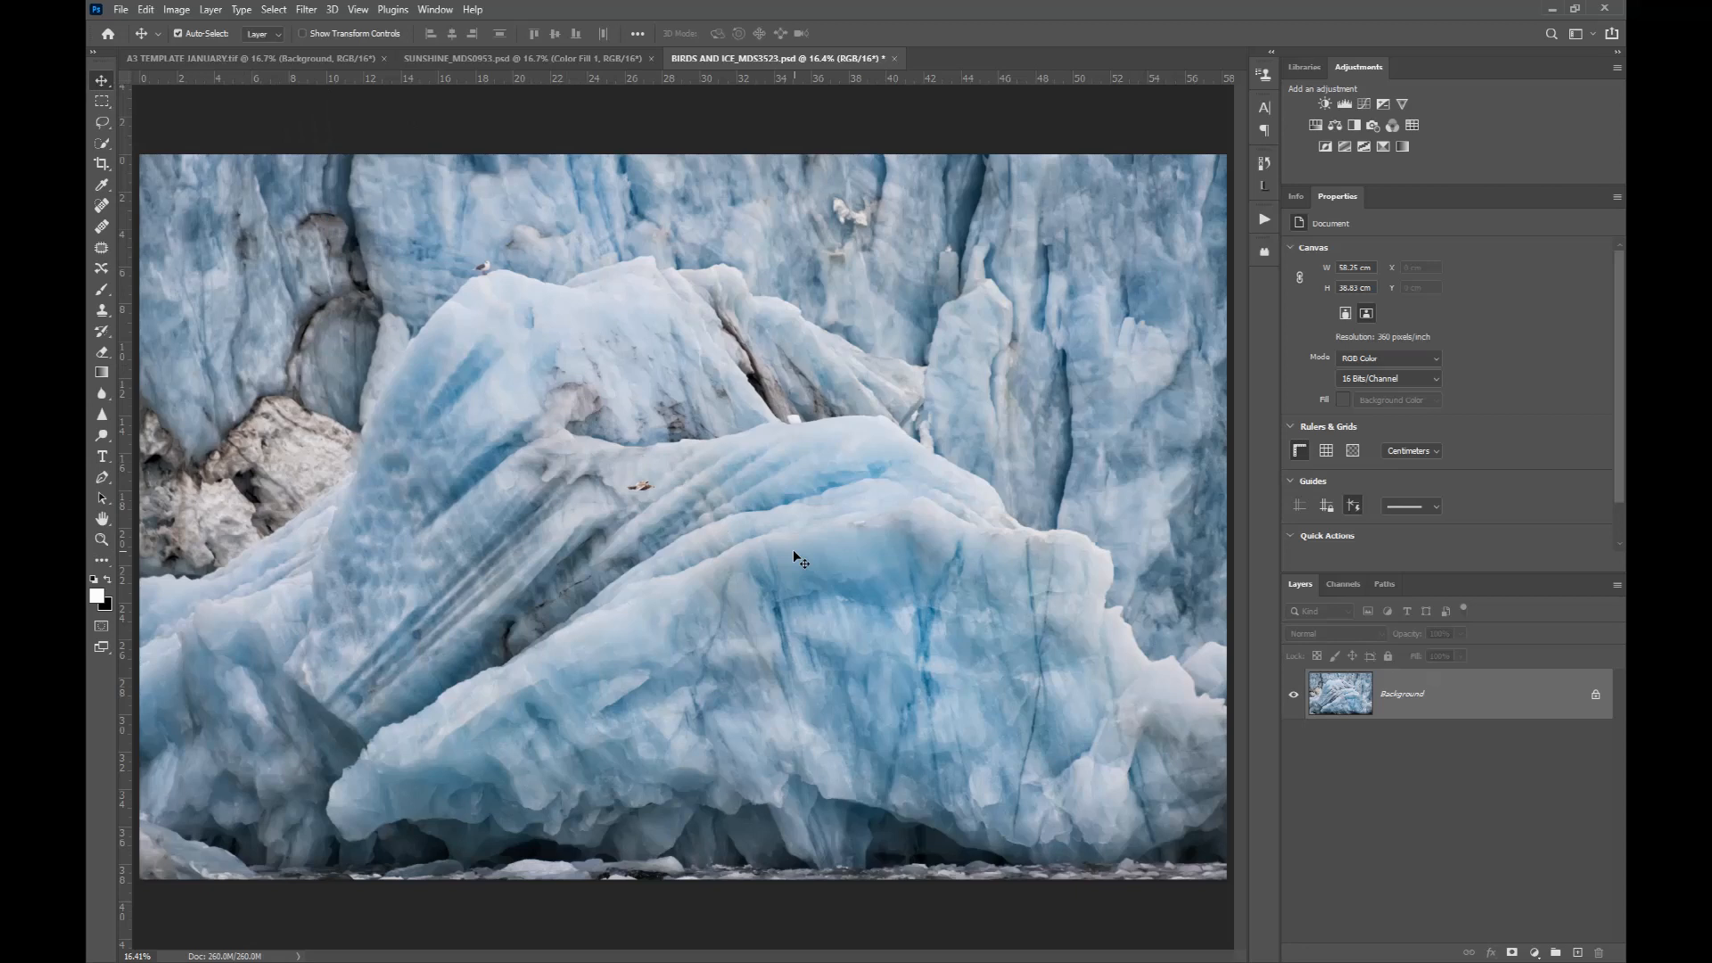
{"action": "left_click_drag", "start_coordinate": [793, 549], "coordinate": [542, 319]}
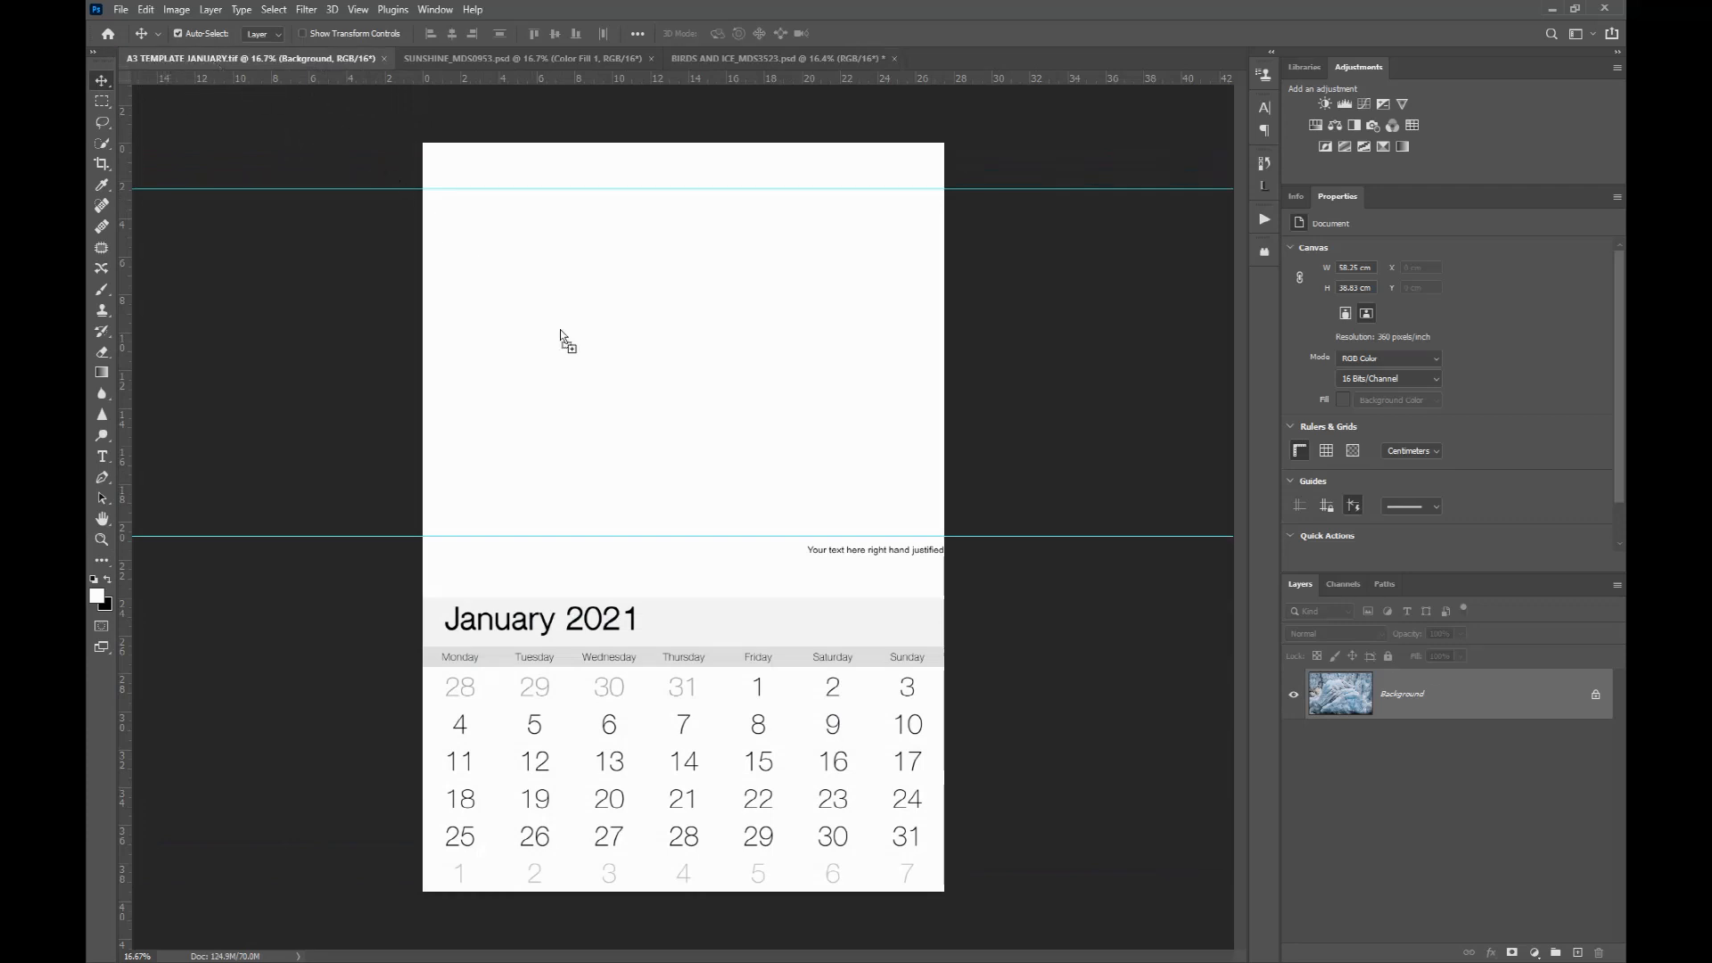
{"action": "left_click_drag", "start_coordinate": [682, 379], "coordinate": [682, 379]}
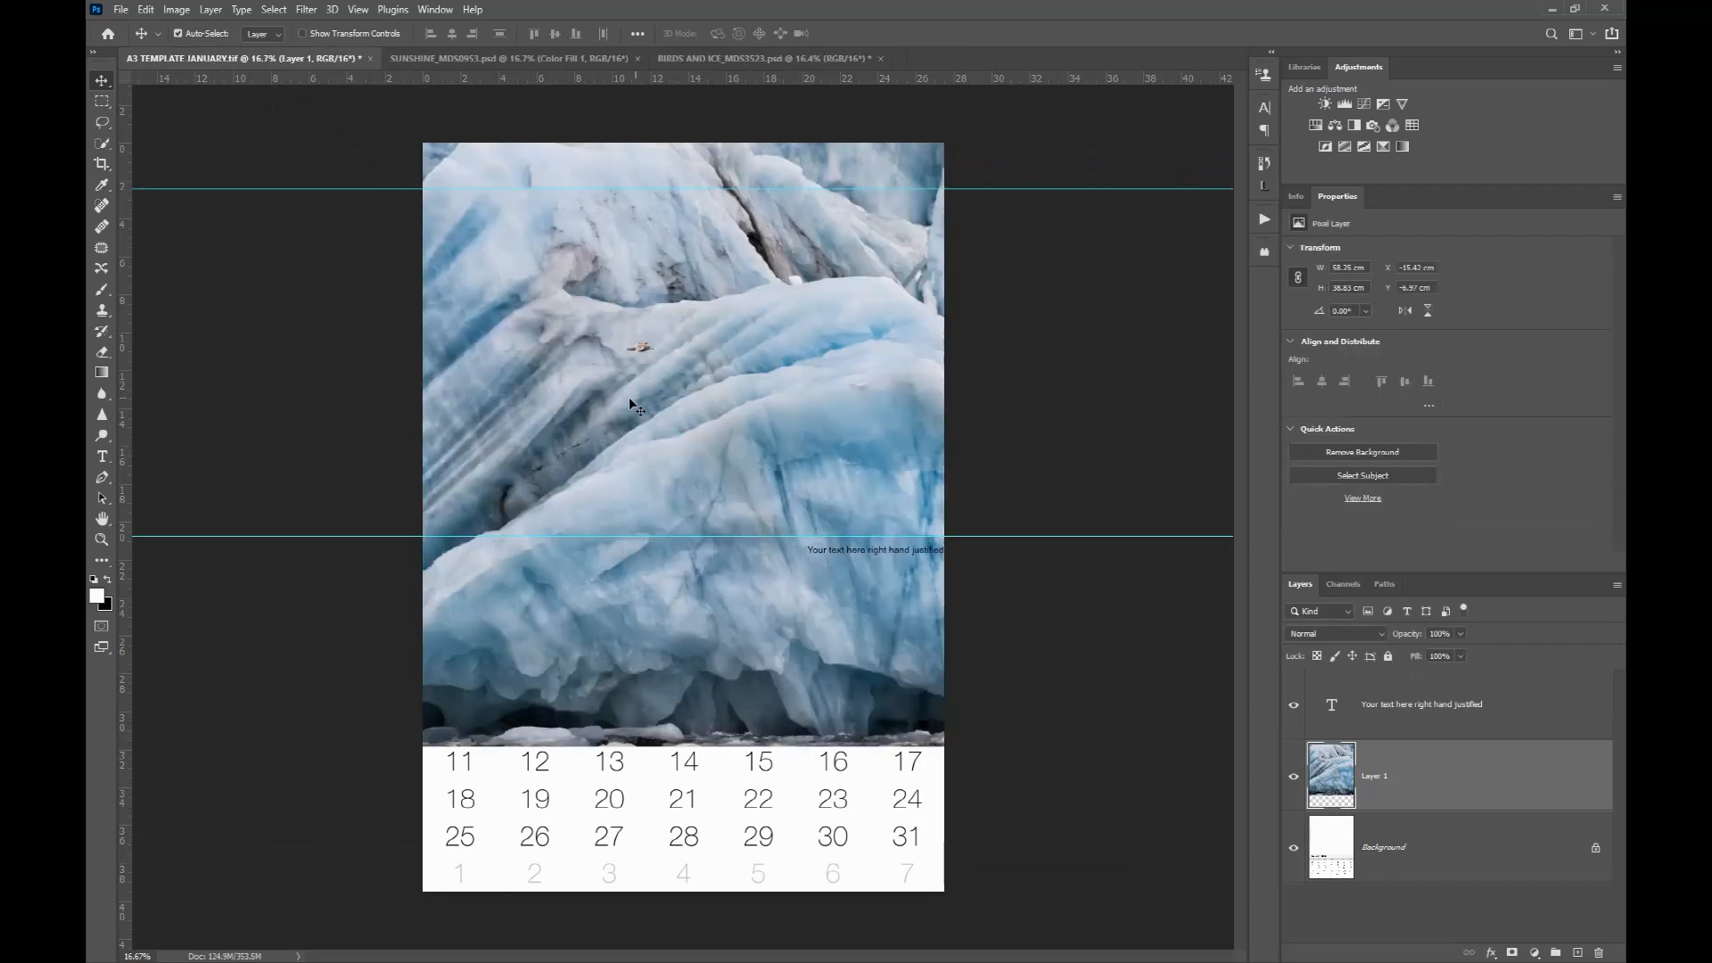
Step: Free-transform the ice photo, scaling it down to about 48% so it spans the page between the two guides
{"action": "scroll", "coordinate": [629, 398], "scroll_direction": "down", "scroll_amount": 1}
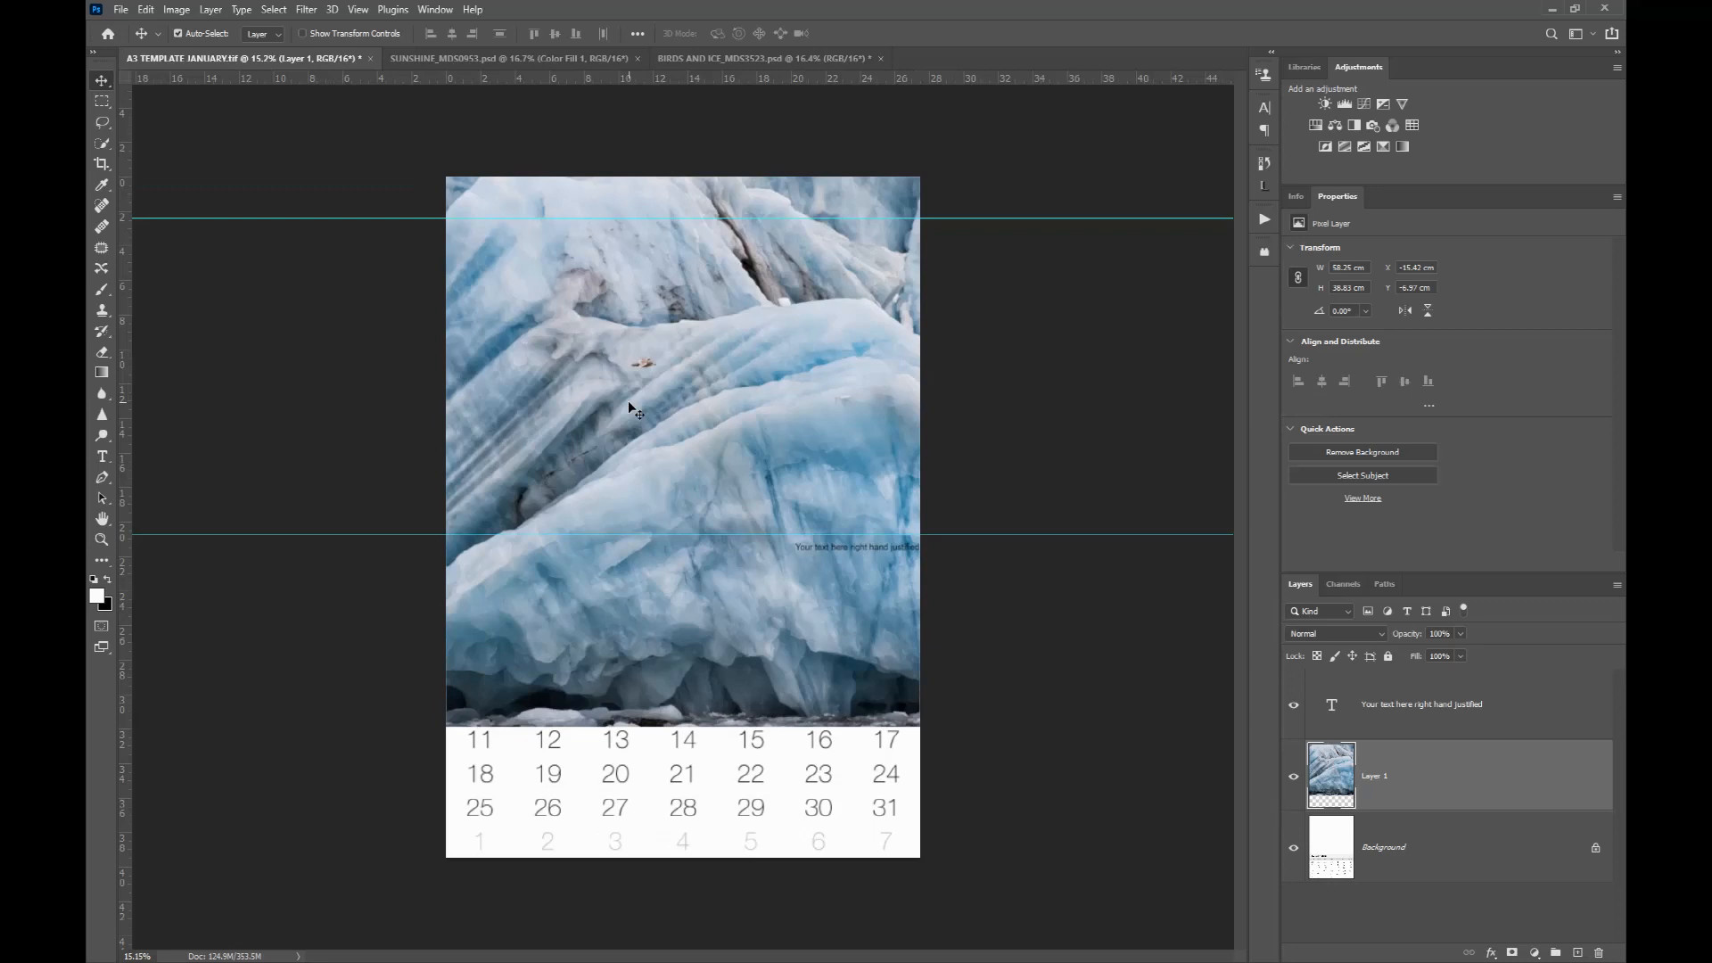
{"action": "key", "text": "ctrl+t"}
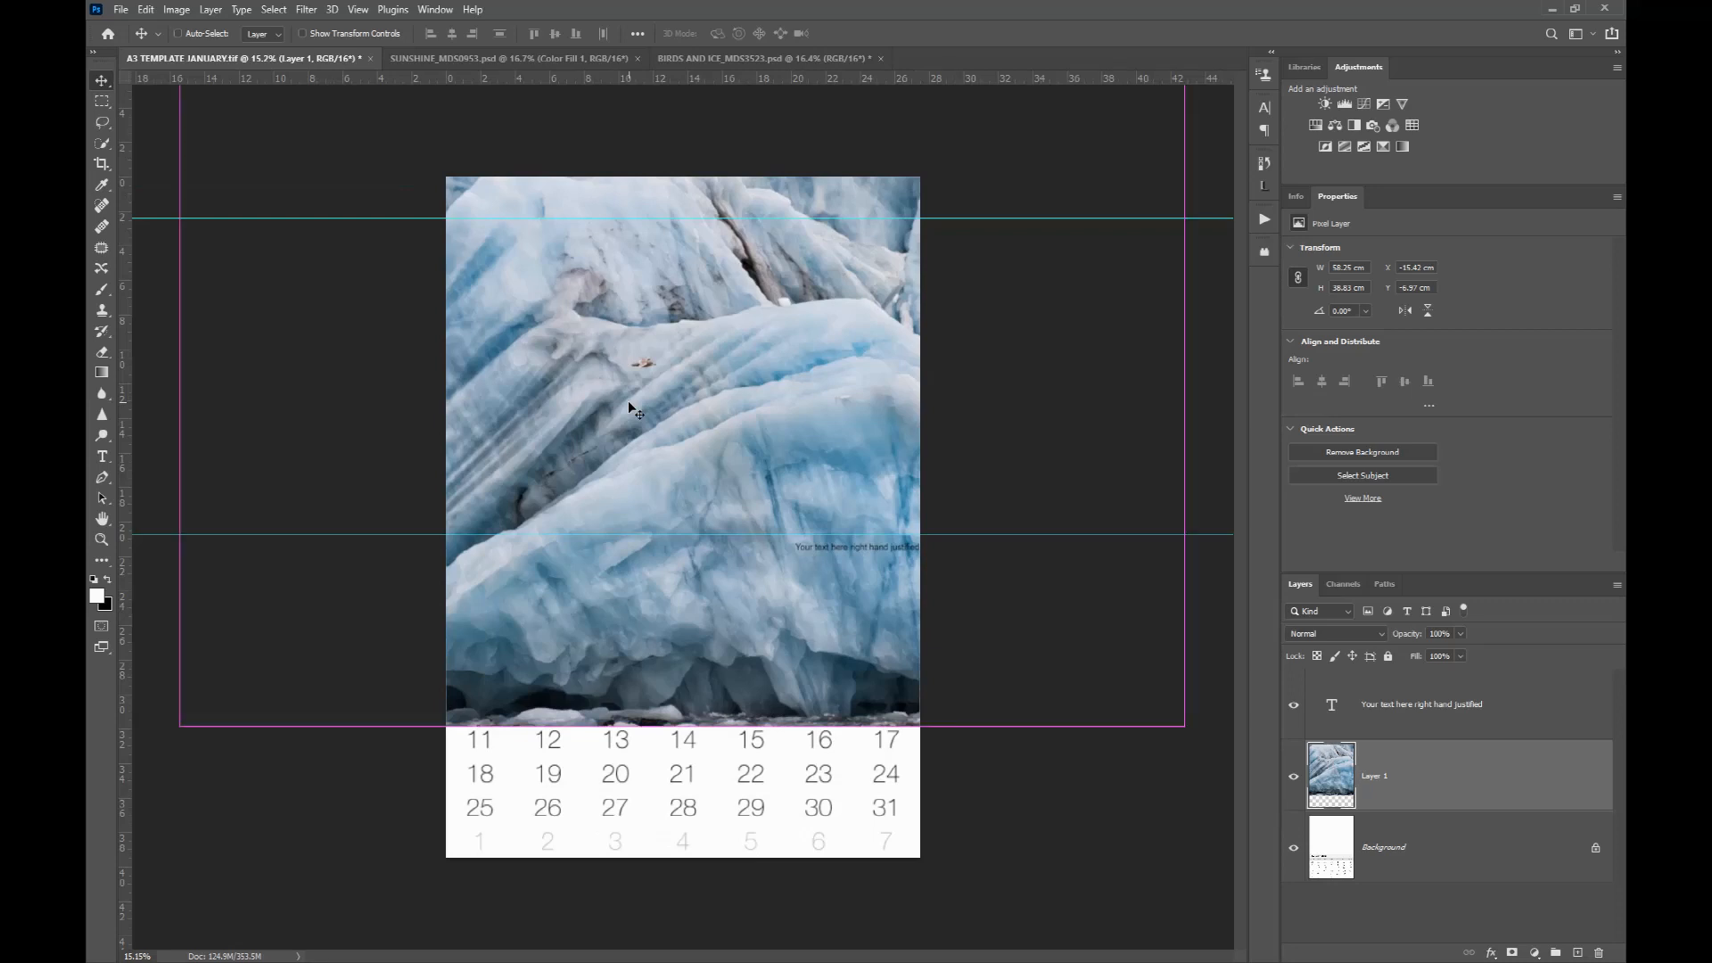
{"action": "key", "text": "ctrl+minus"}
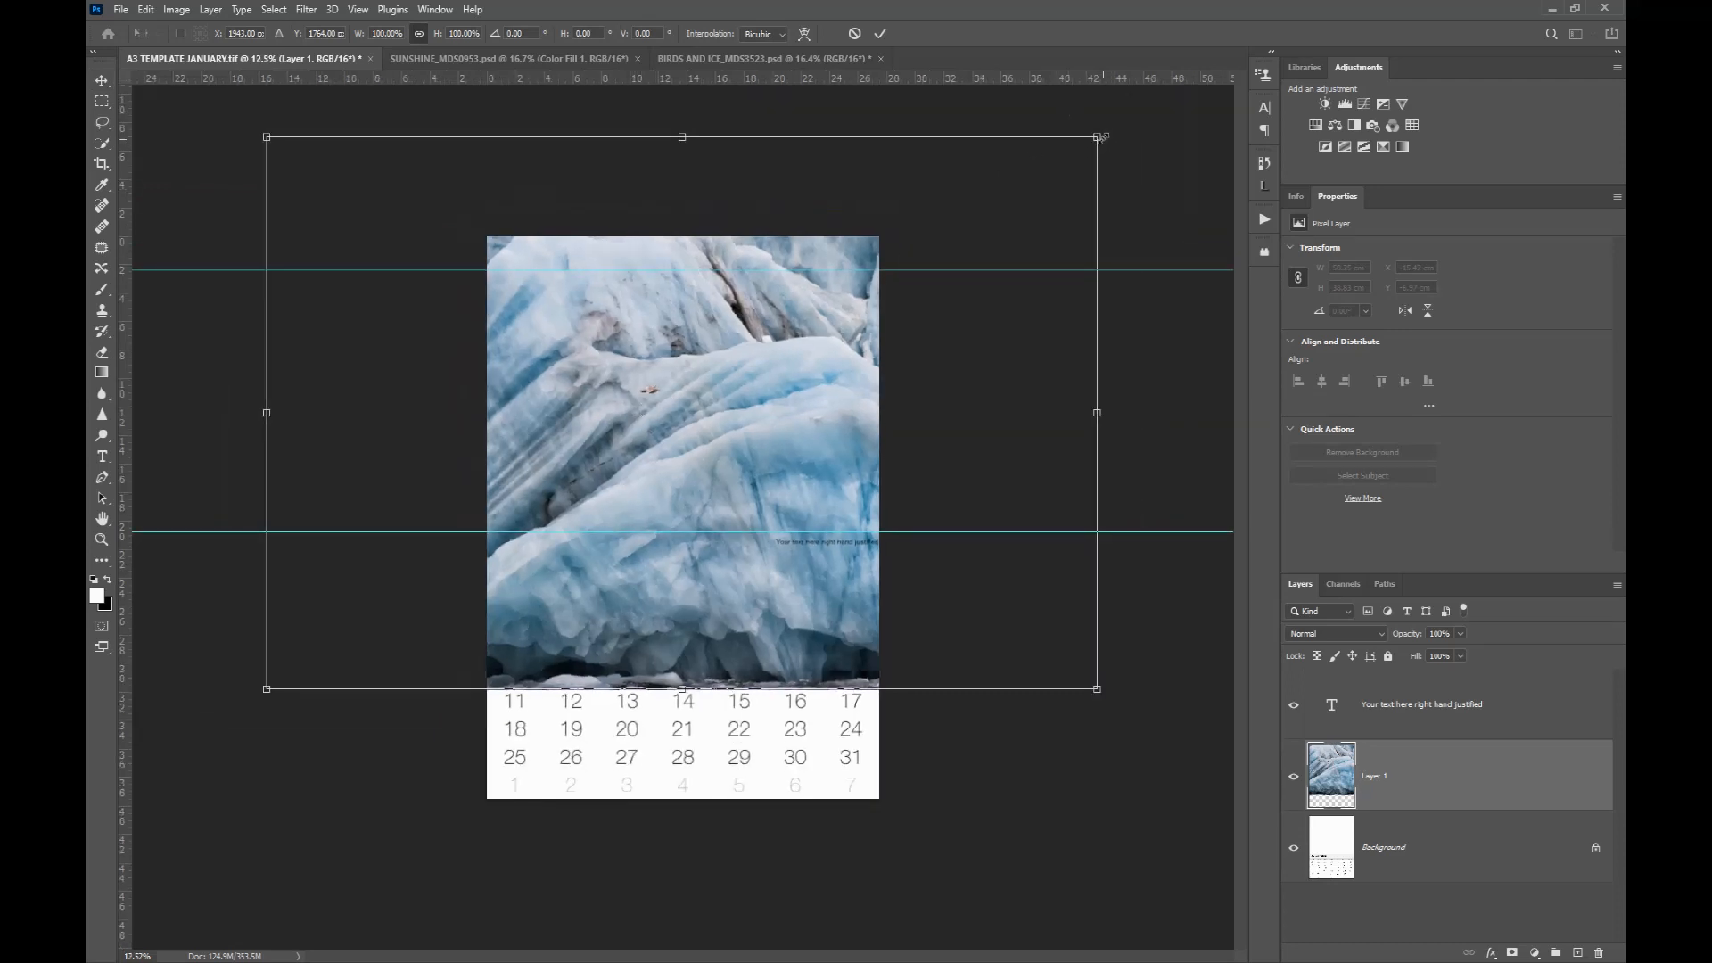
{"action": "left_click_drag", "start_coordinate": [1089, 139], "coordinate": [913, 311]}
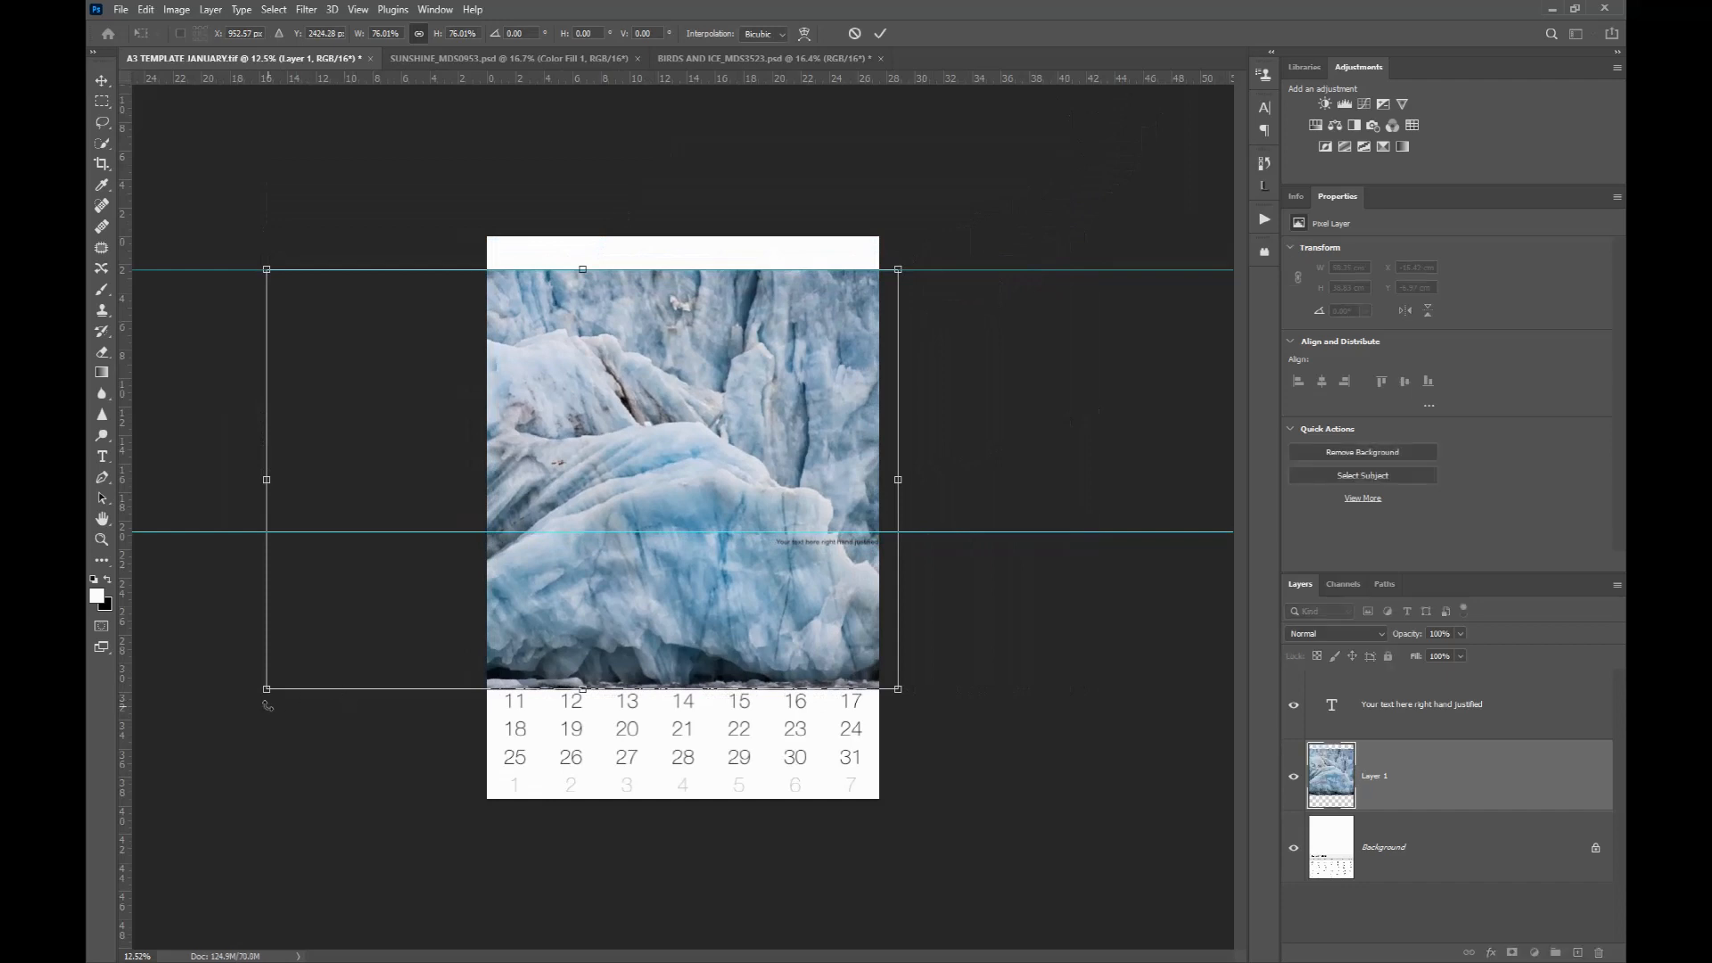
{"action": "left_click_drag", "start_coordinate": [265, 690], "coordinate": [482, 487]}
{"action": "left_click_drag", "start_coordinate": [617, 298], "coordinate": [607, 298]}
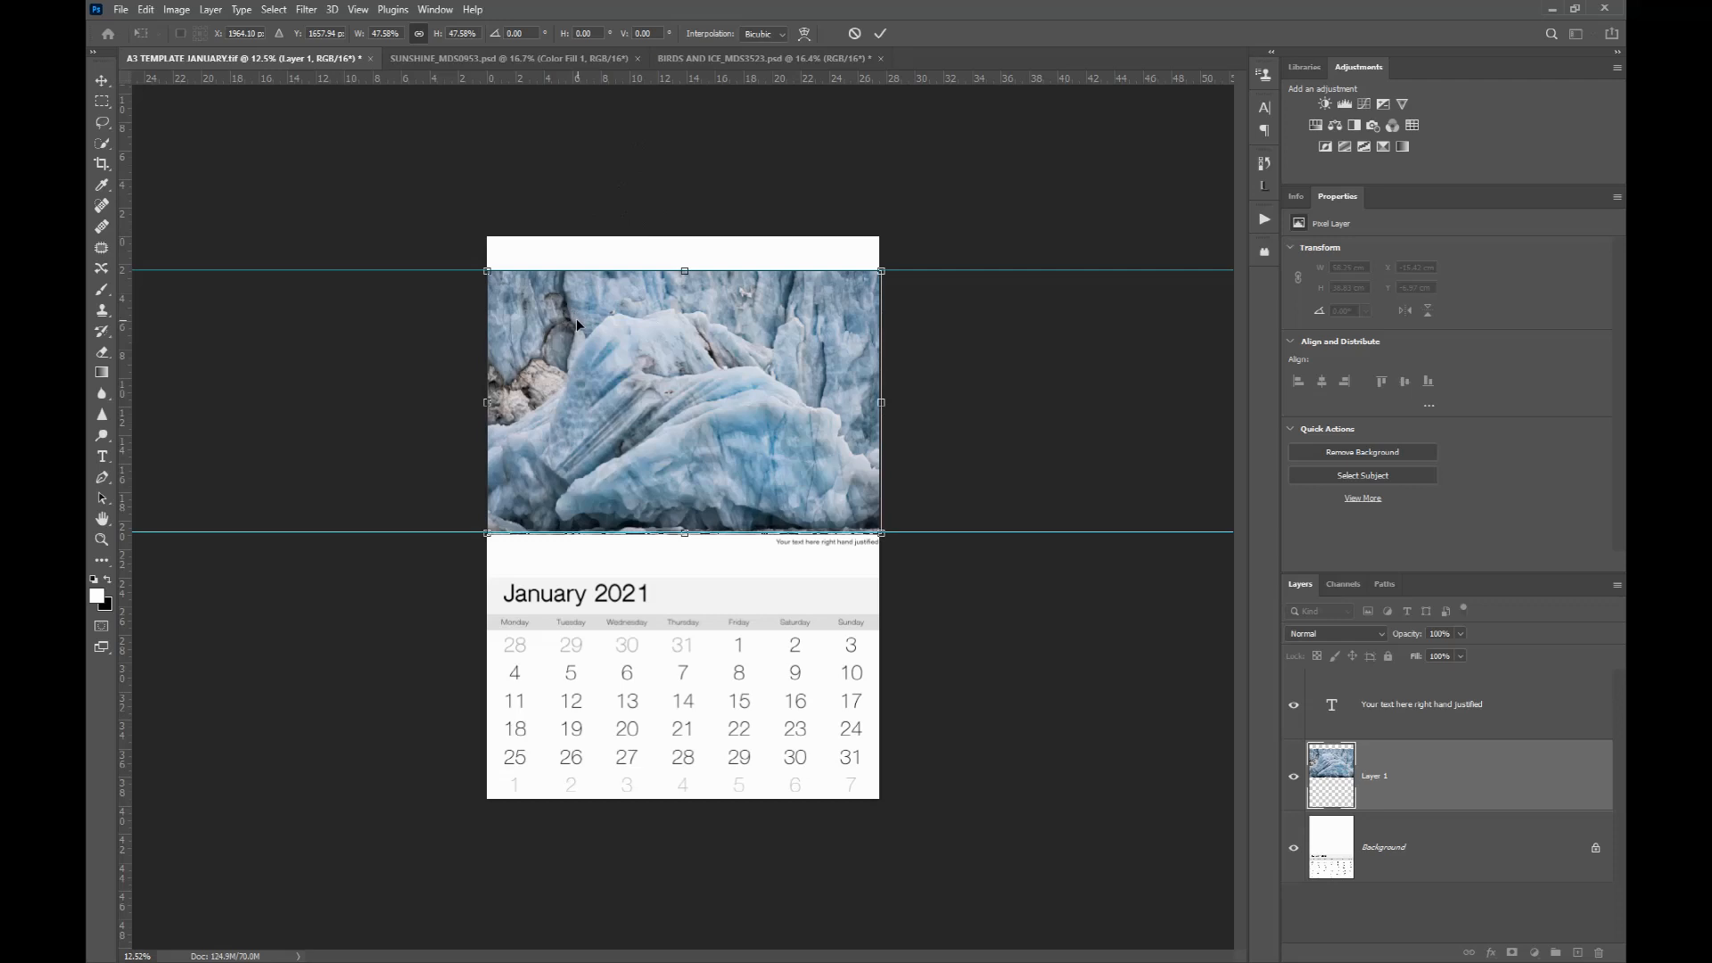
Step: Fine-tune the photo's edges and position to about 47% so it aligns with the guides and page edges, then commit the transform
{"action": "scroll", "coordinate": [660, 280], "scroll_direction": "up", "scroll_amount": 3}
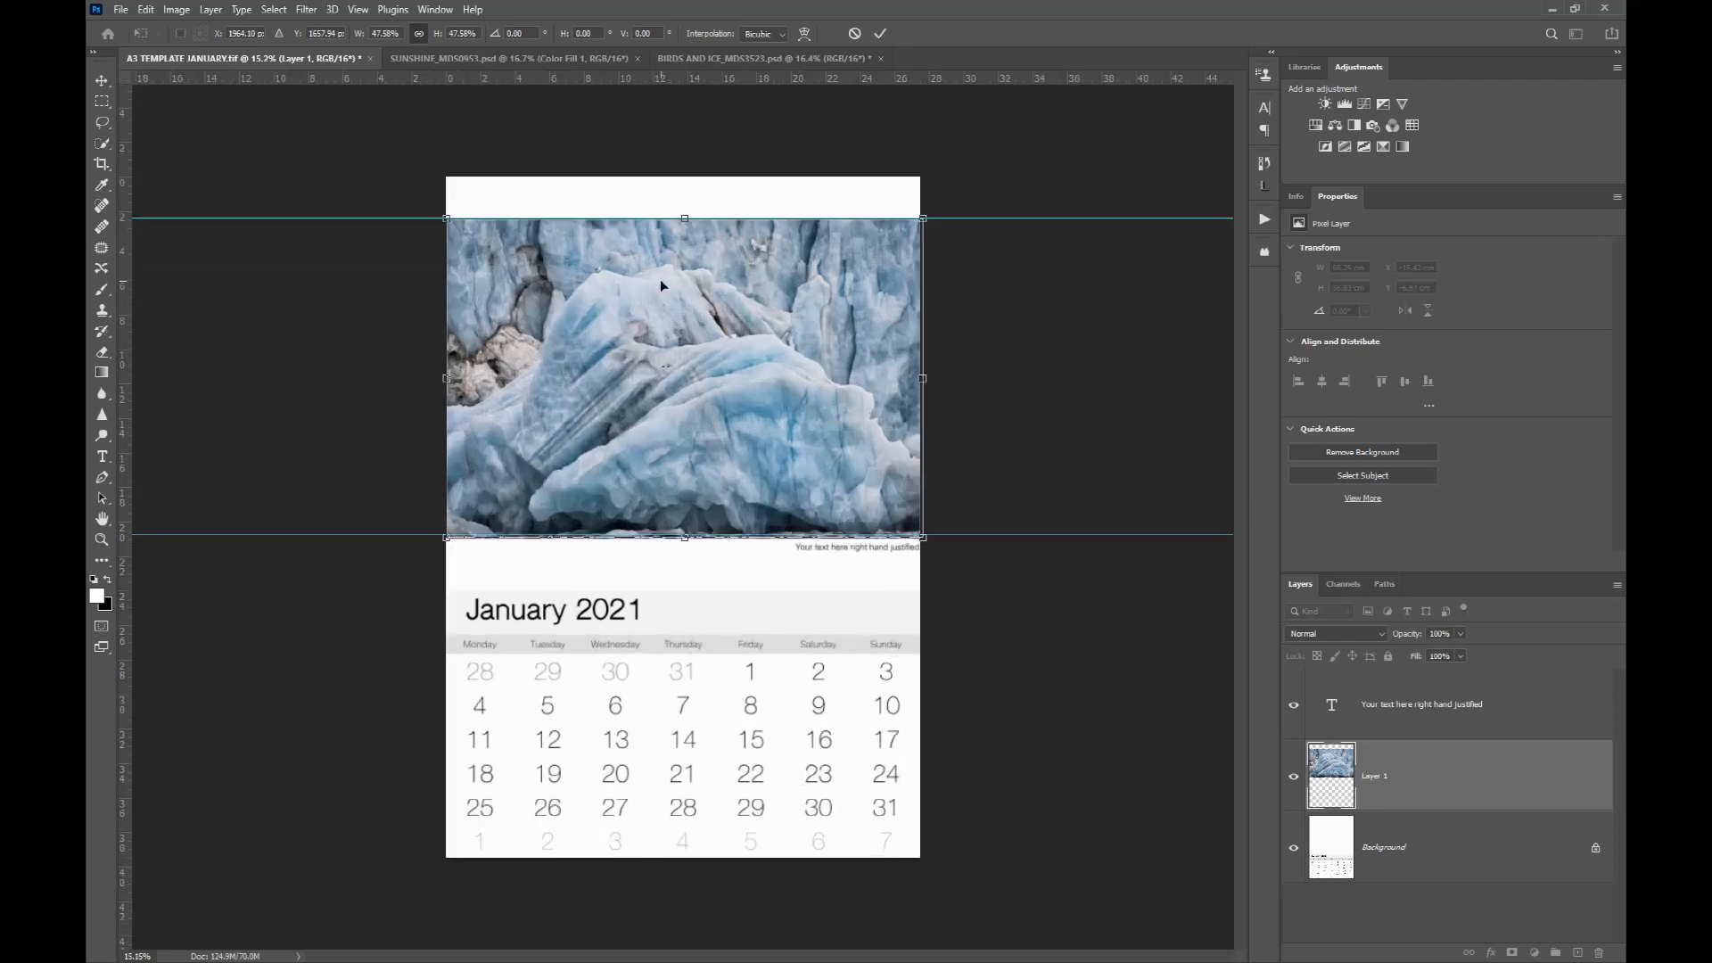
{"action": "scroll", "coordinate": [681, 142], "scroll_direction": "up", "scroll_amount": 5}
{"action": "left_click_drag", "start_coordinate": [683, 163], "coordinate": [676, 183]}
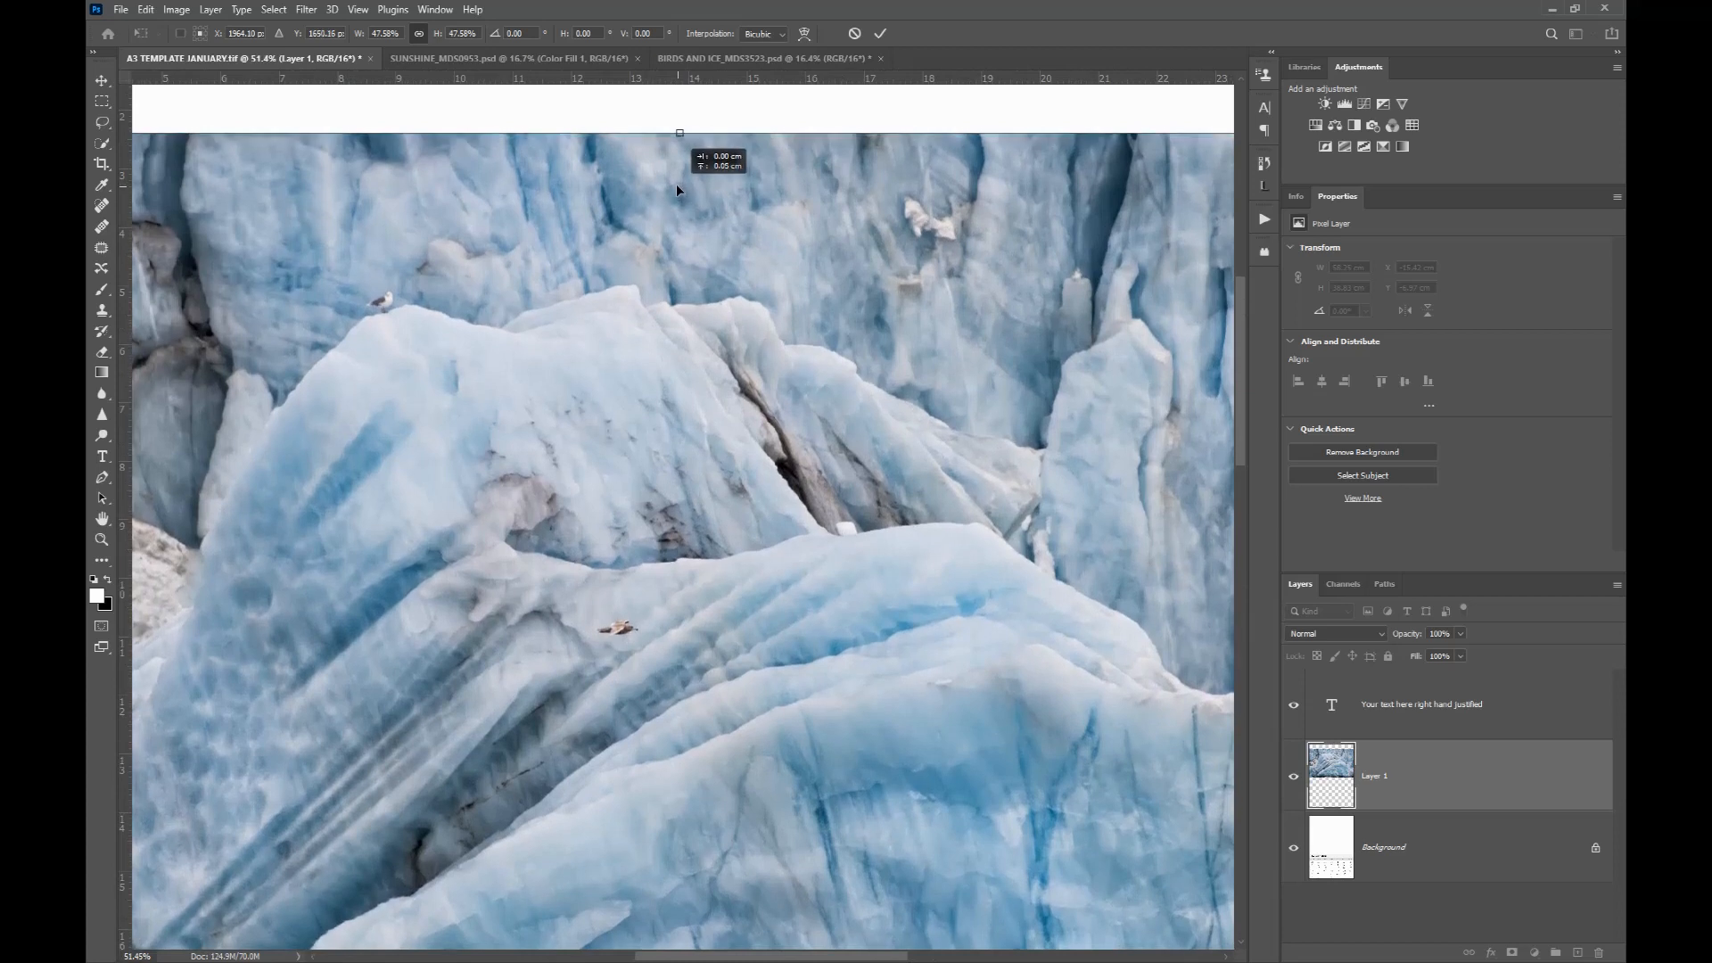
{"action": "scroll", "coordinate": [532, 248], "scroll_direction": "down", "scroll_amount": 2}
{"action": "scroll", "coordinate": [533, 254], "scroll_direction": "down", "scroll_amount": 3}
{"action": "scroll", "coordinate": [268, 693], "scroll_direction": "up", "scroll_amount": 4}
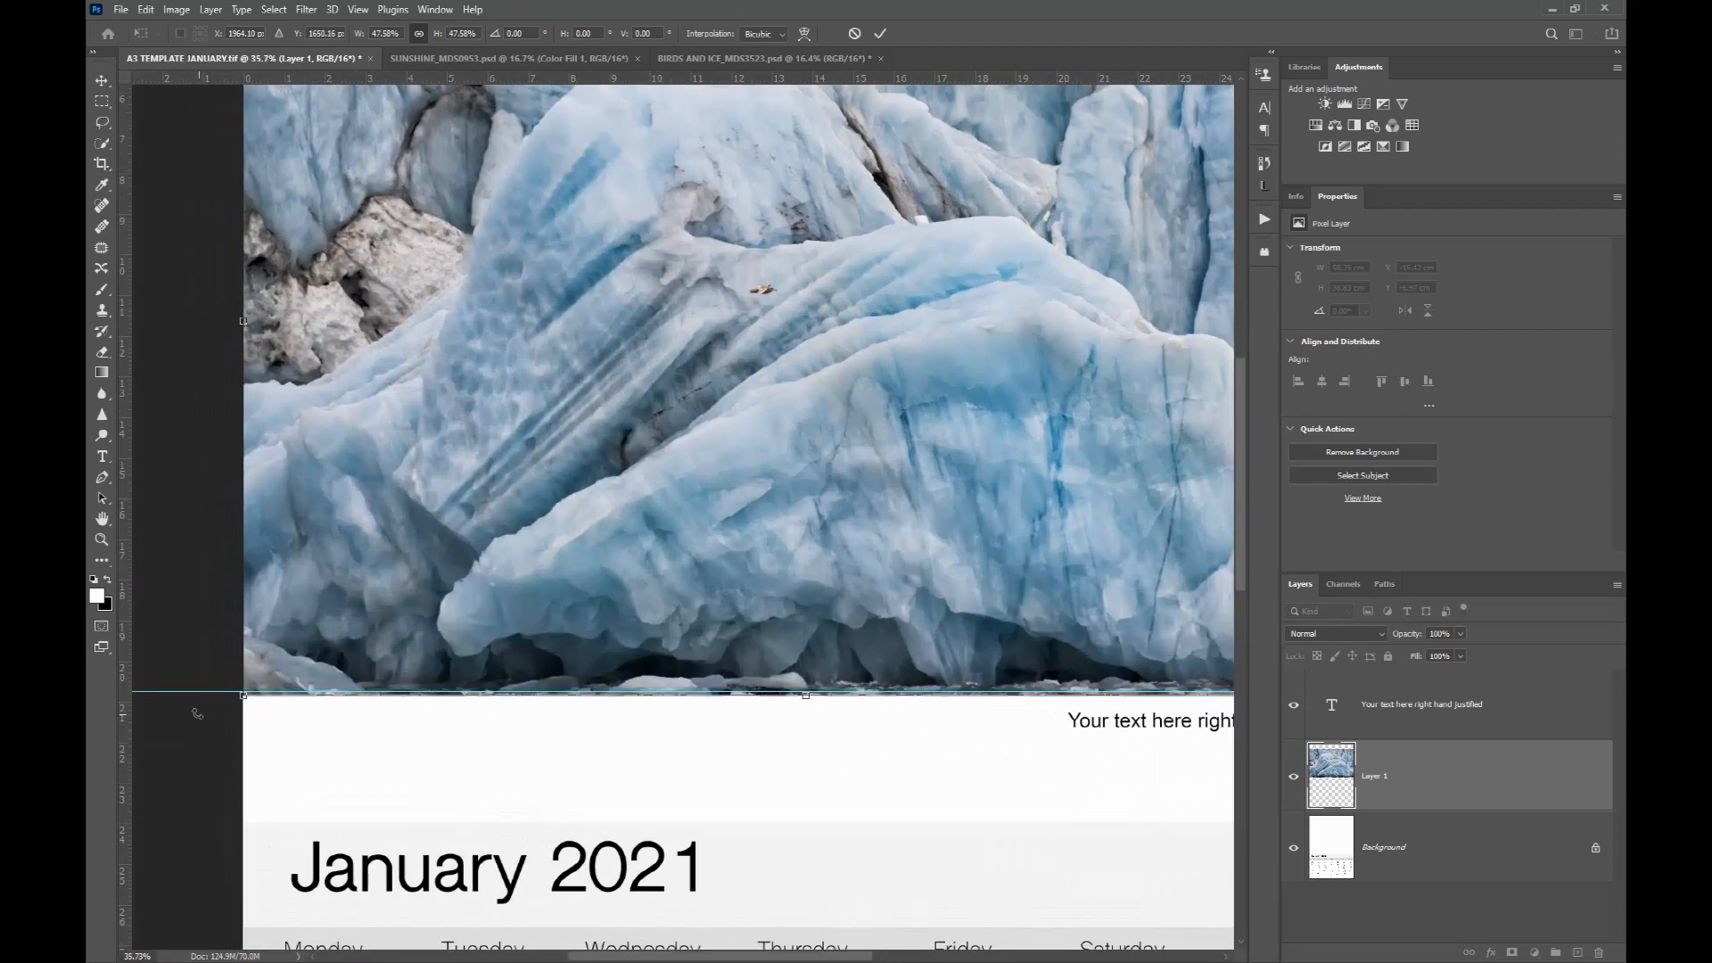
{"action": "left_click_drag", "start_coordinate": [261, 689], "coordinate": [268, 683]}
{"action": "left_click_drag", "start_coordinate": [357, 560], "coordinate": [352, 559]}
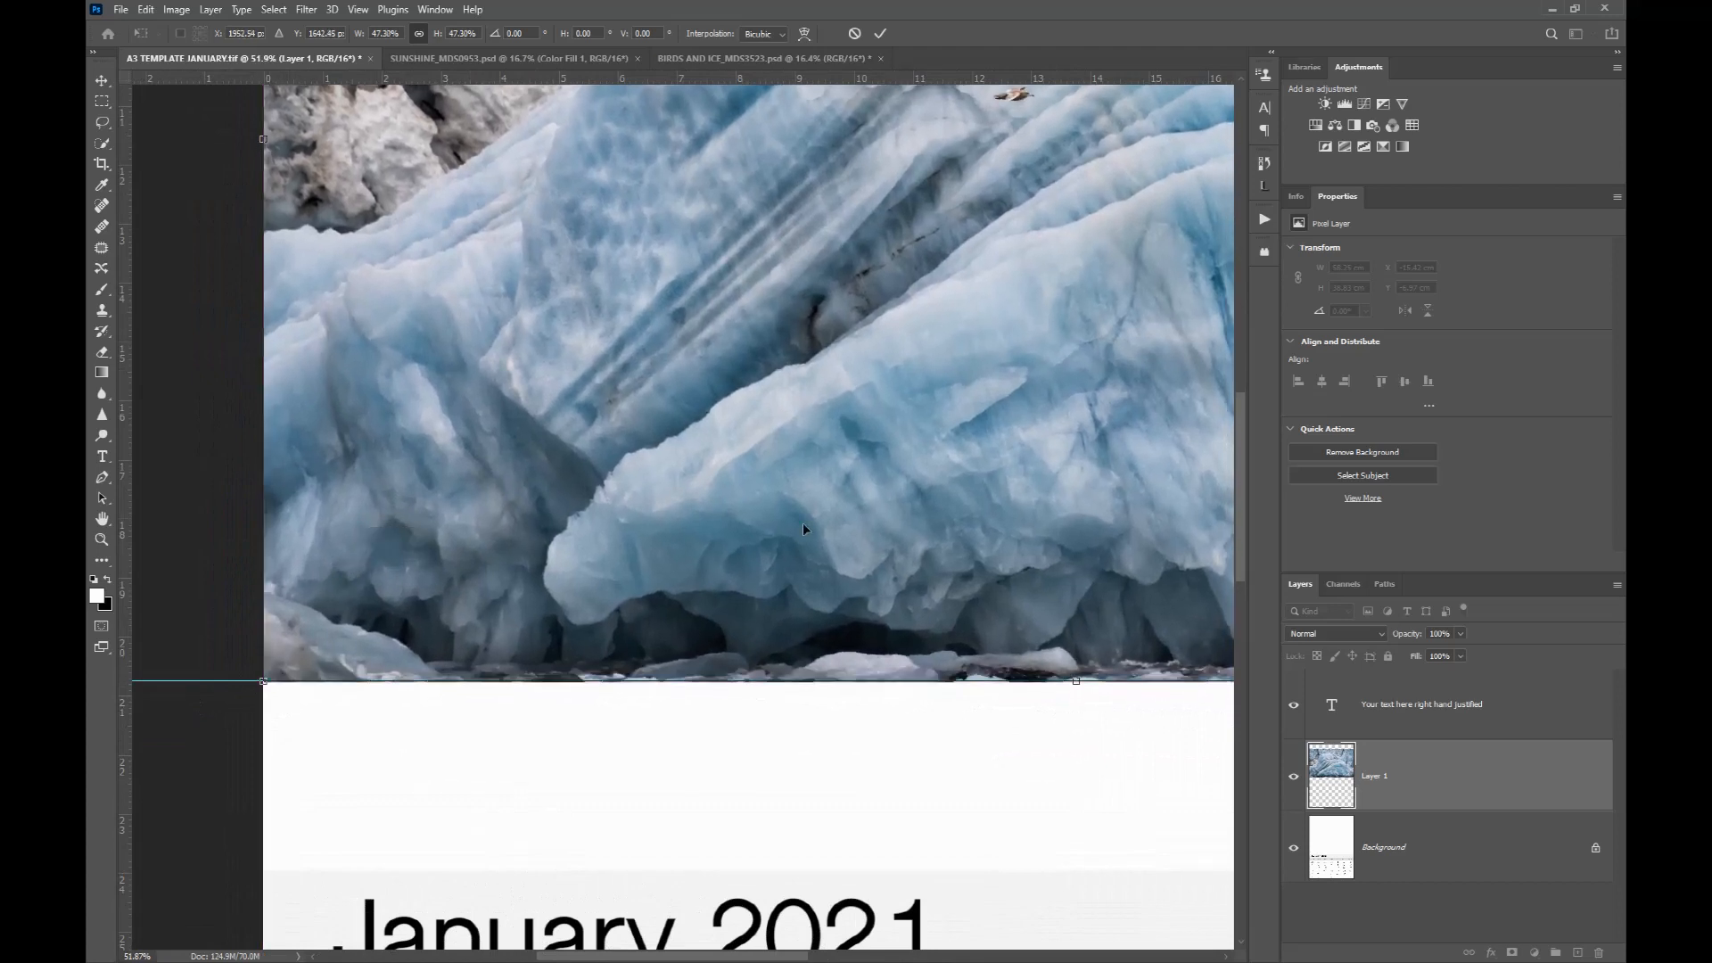
{"action": "scroll", "coordinate": [773, 499], "scroll_direction": "down", "scroll_amount": 3}
{"action": "scroll", "coordinate": [830, 489], "scroll_direction": "up", "scroll_amount": 5}
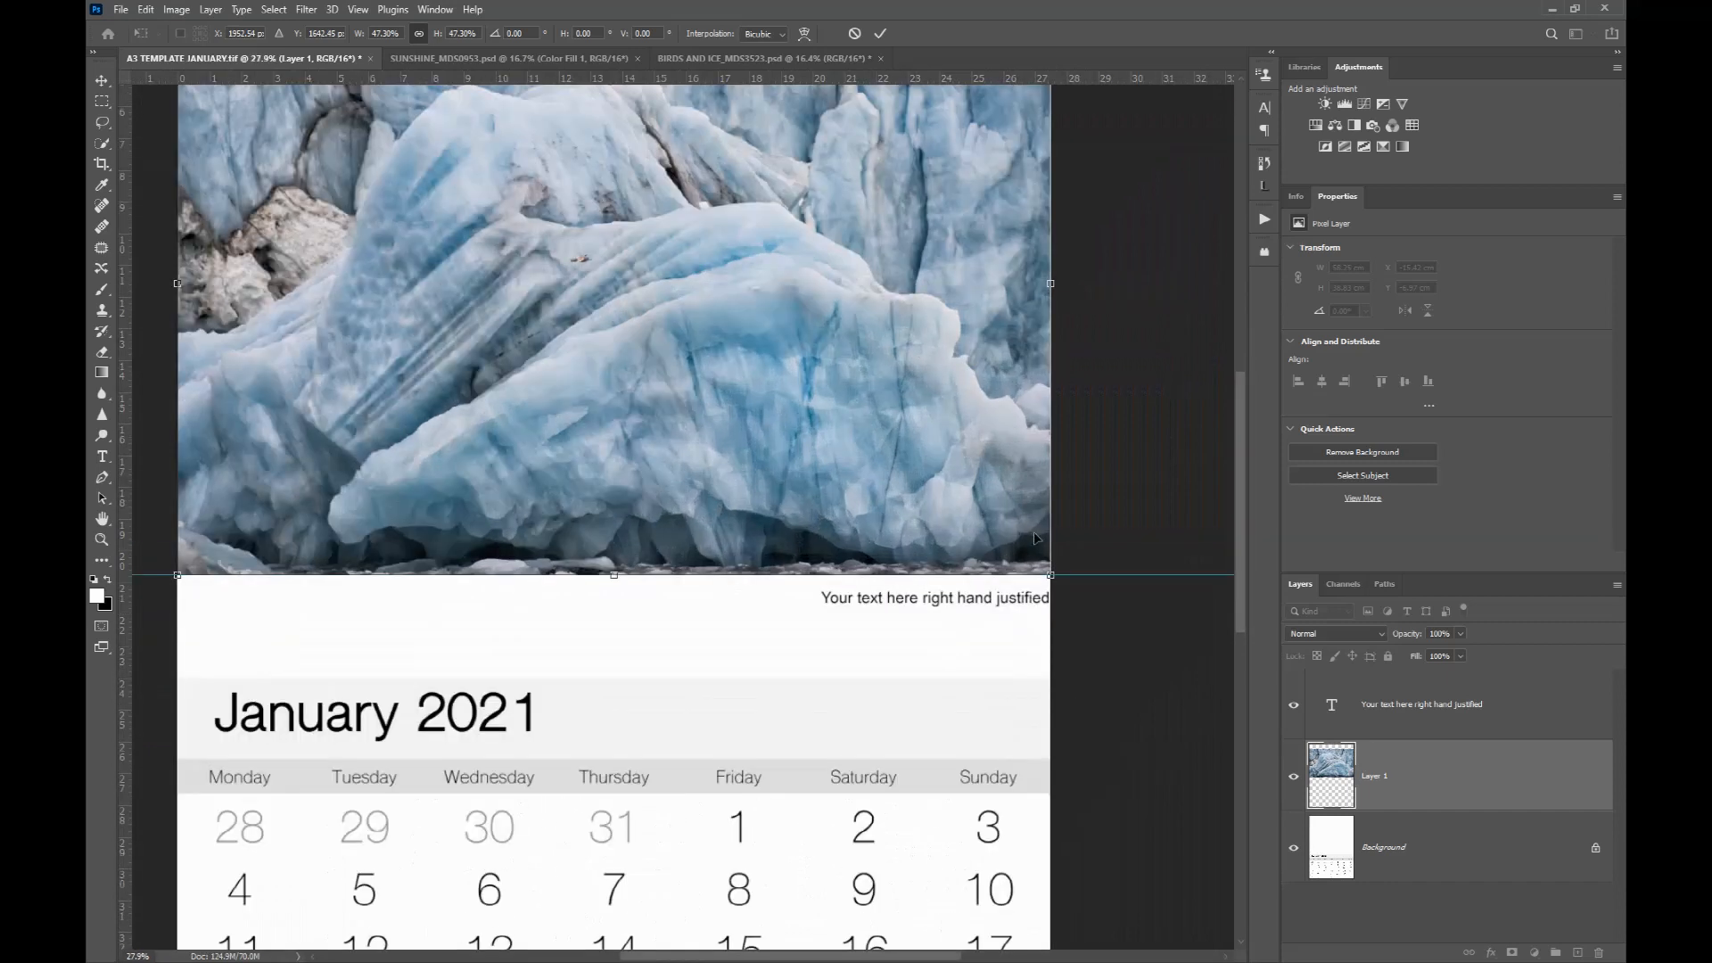
{"action": "scroll", "coordinate": [949, 511], "scroll_direction": "down", "scroll_amount": 4}
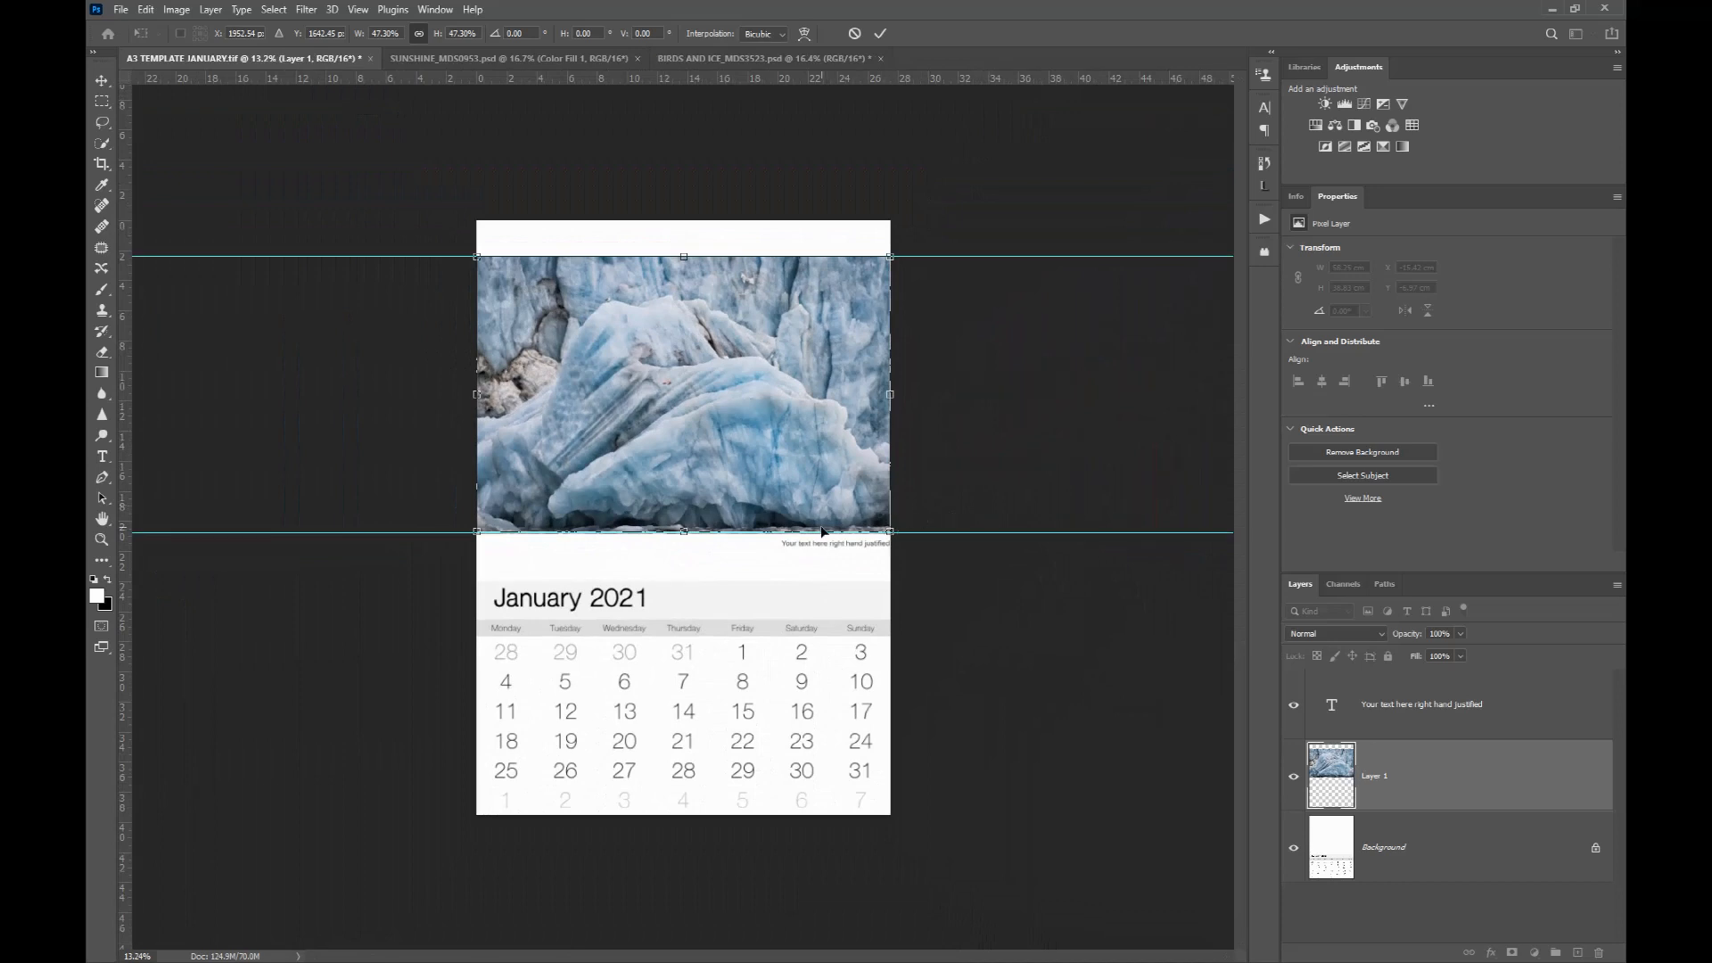
{"action": "scroll", "coordinate": [818, 542], "scroll_direction": "up", "scroll_amount": 3}
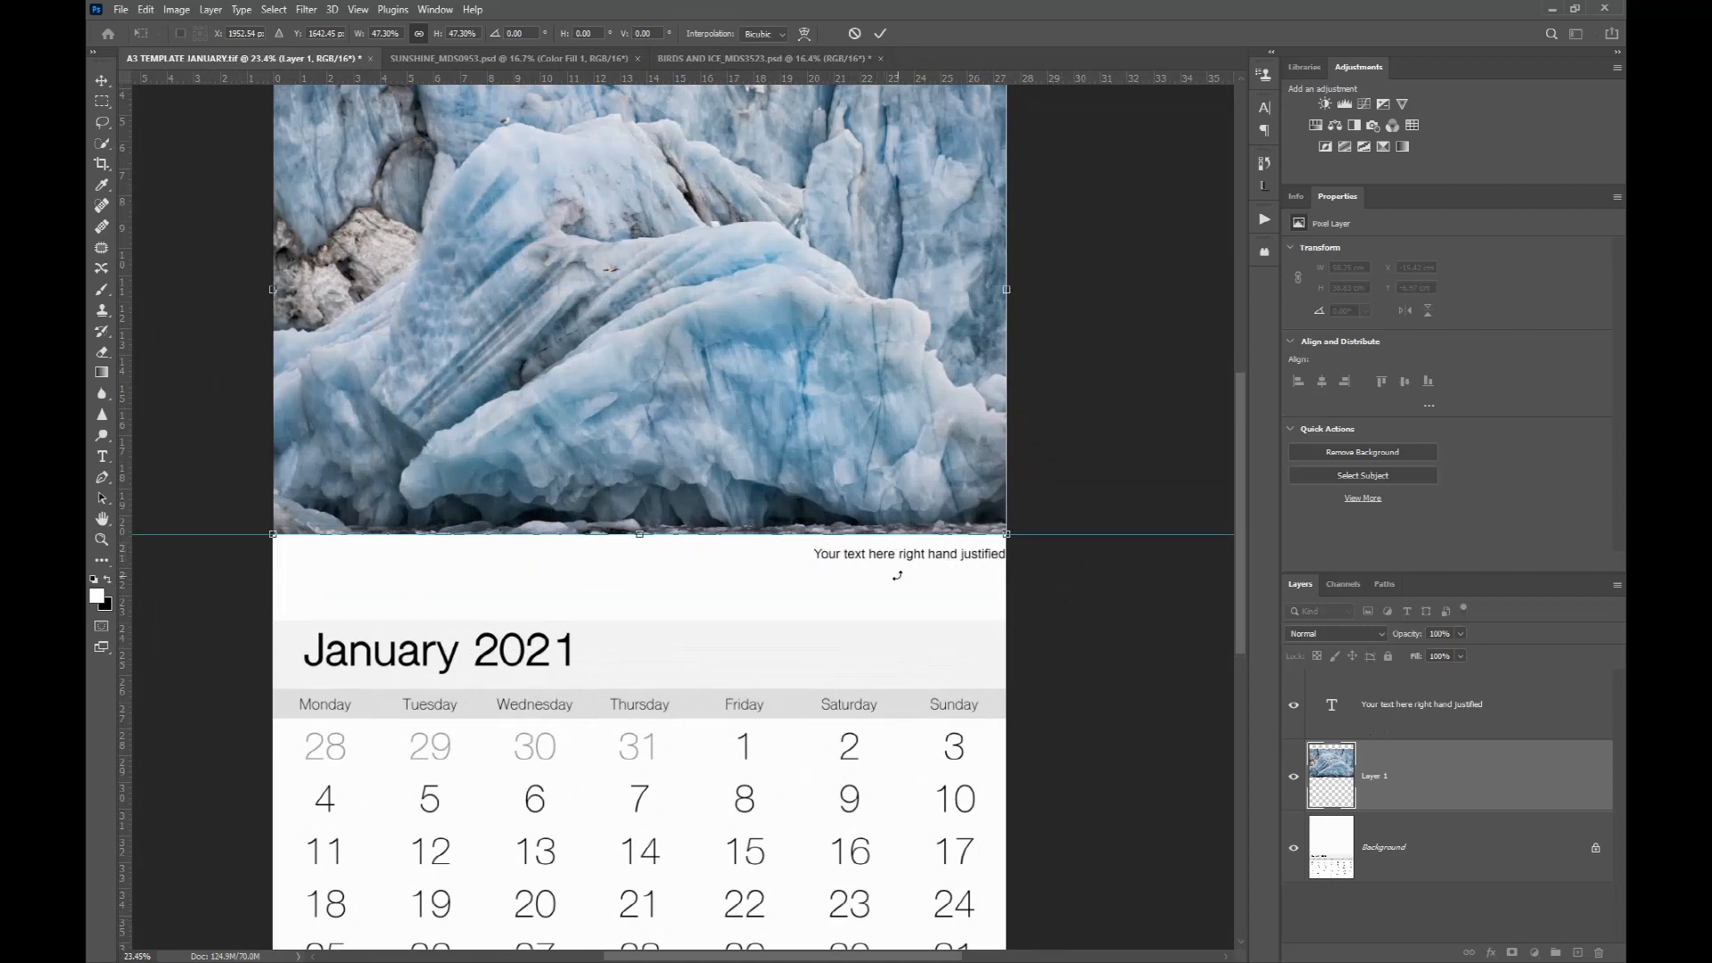
{"action": "key", "text": "Return"}
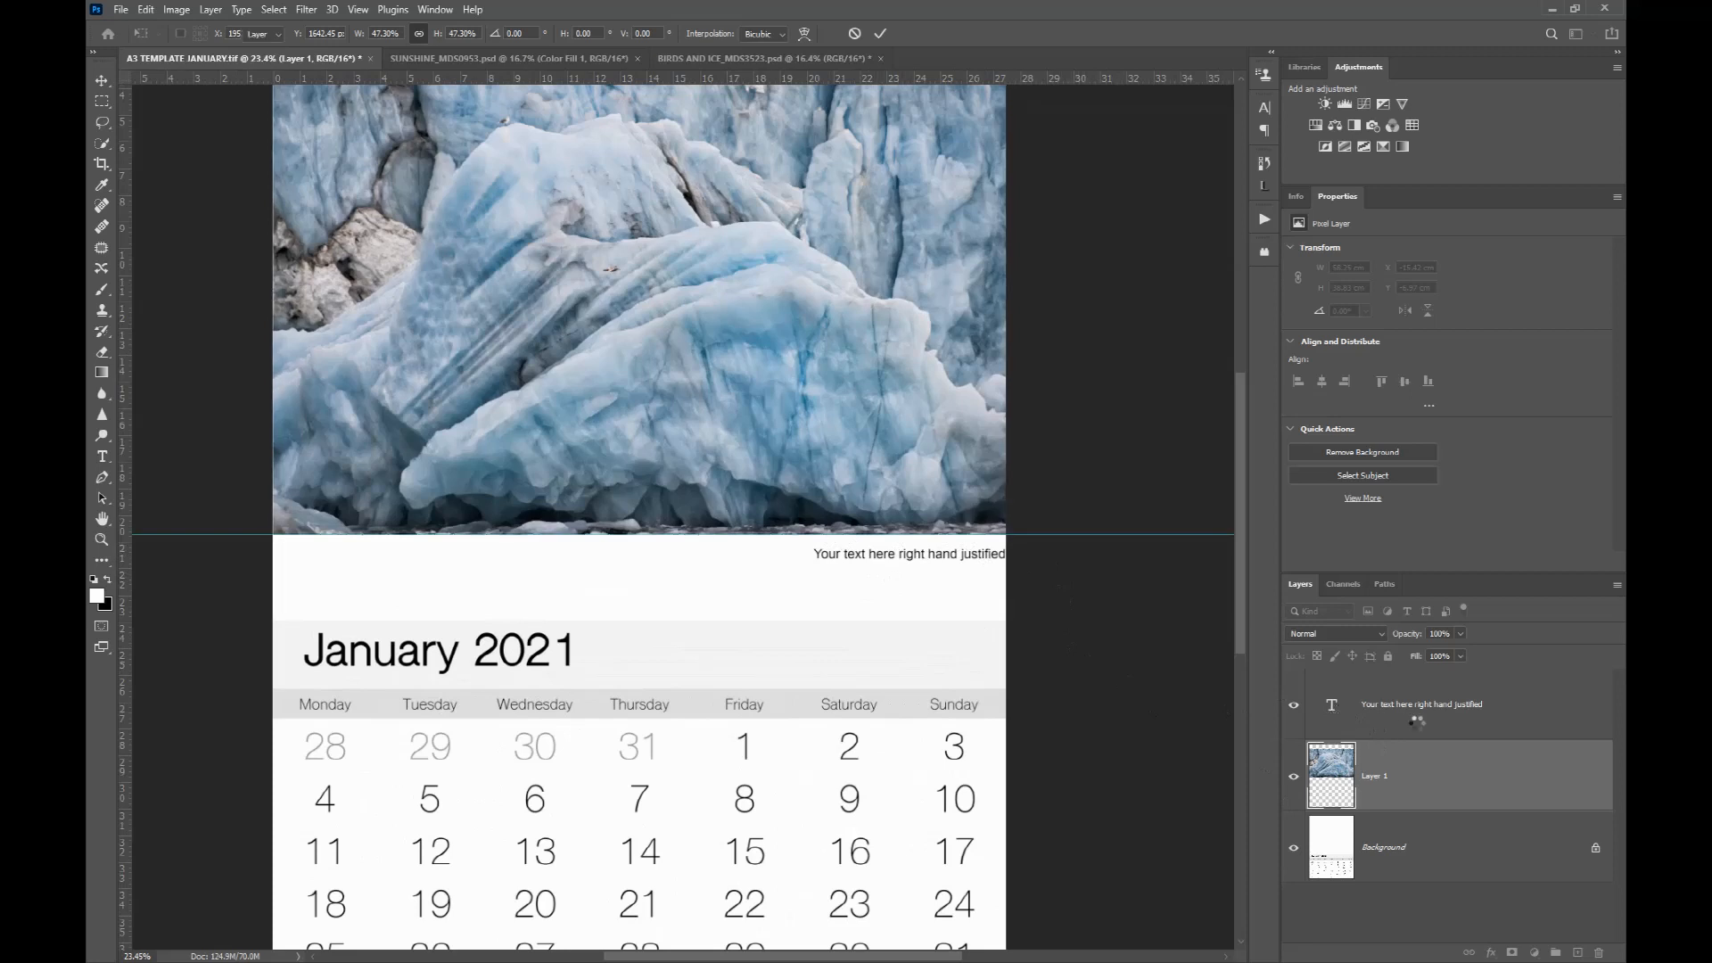
Step: Replace the placeholder caption under the photo with 'Ice and birds, Svalbard by' followed by the photographer's name
{"action": "left_click", "coordinate": [1507, 729]}
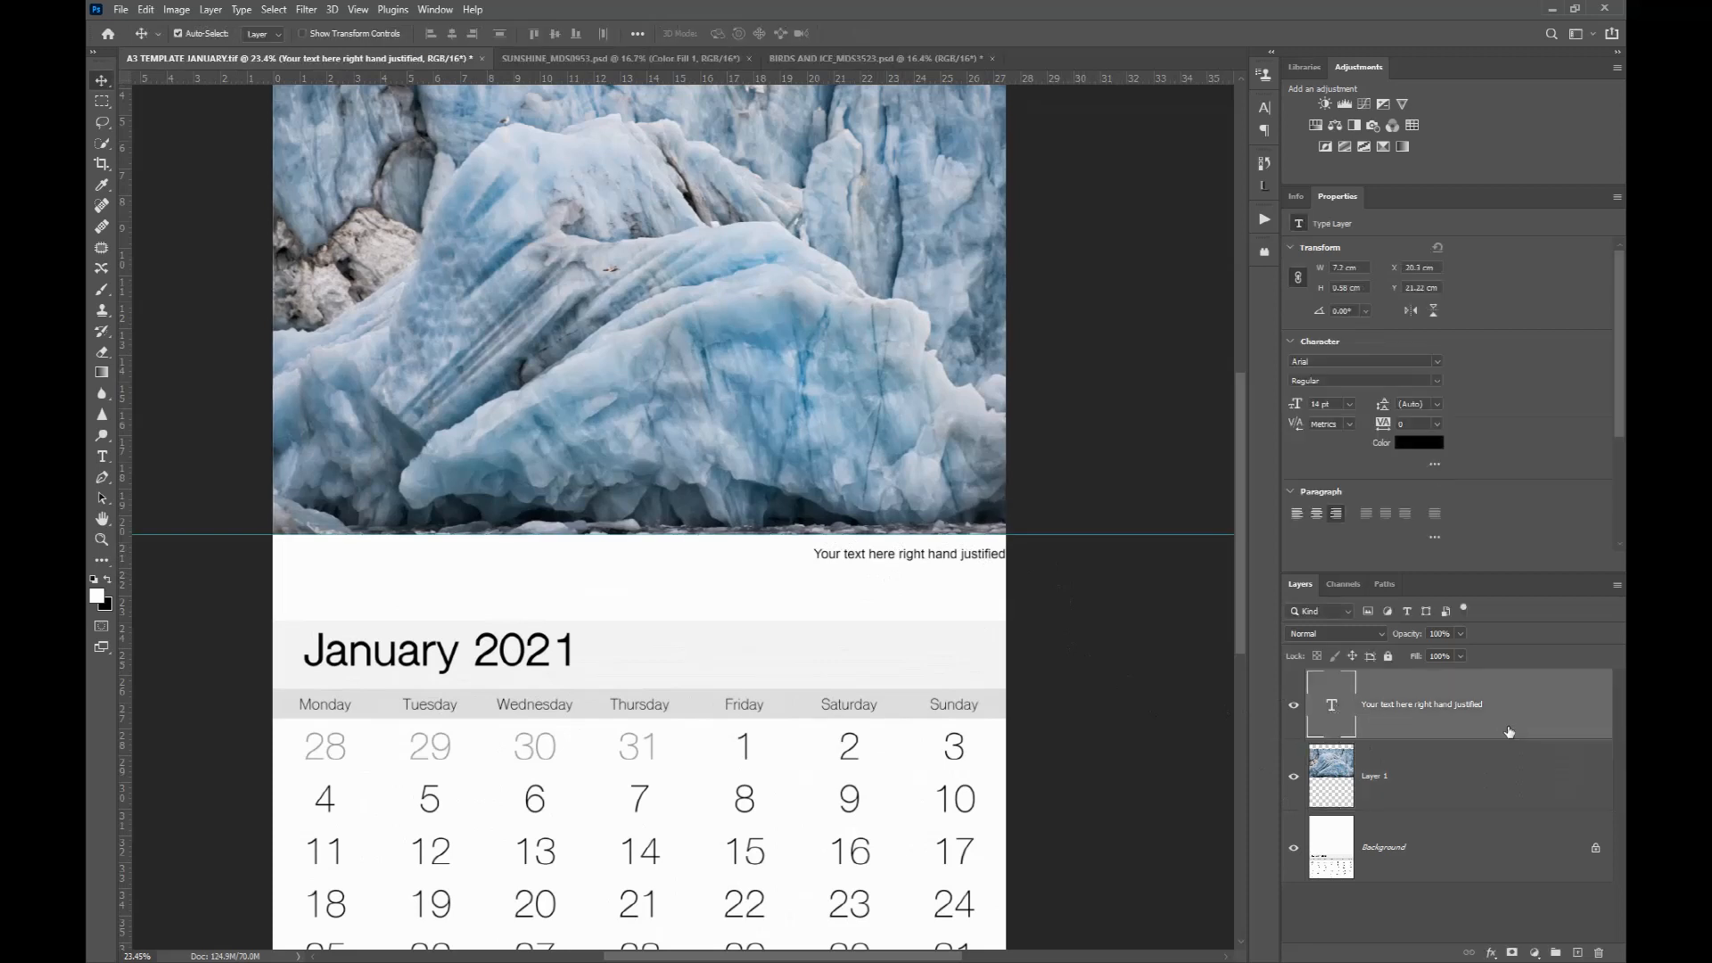
{"action": "double_click", "coordinate": [1332, 707]}
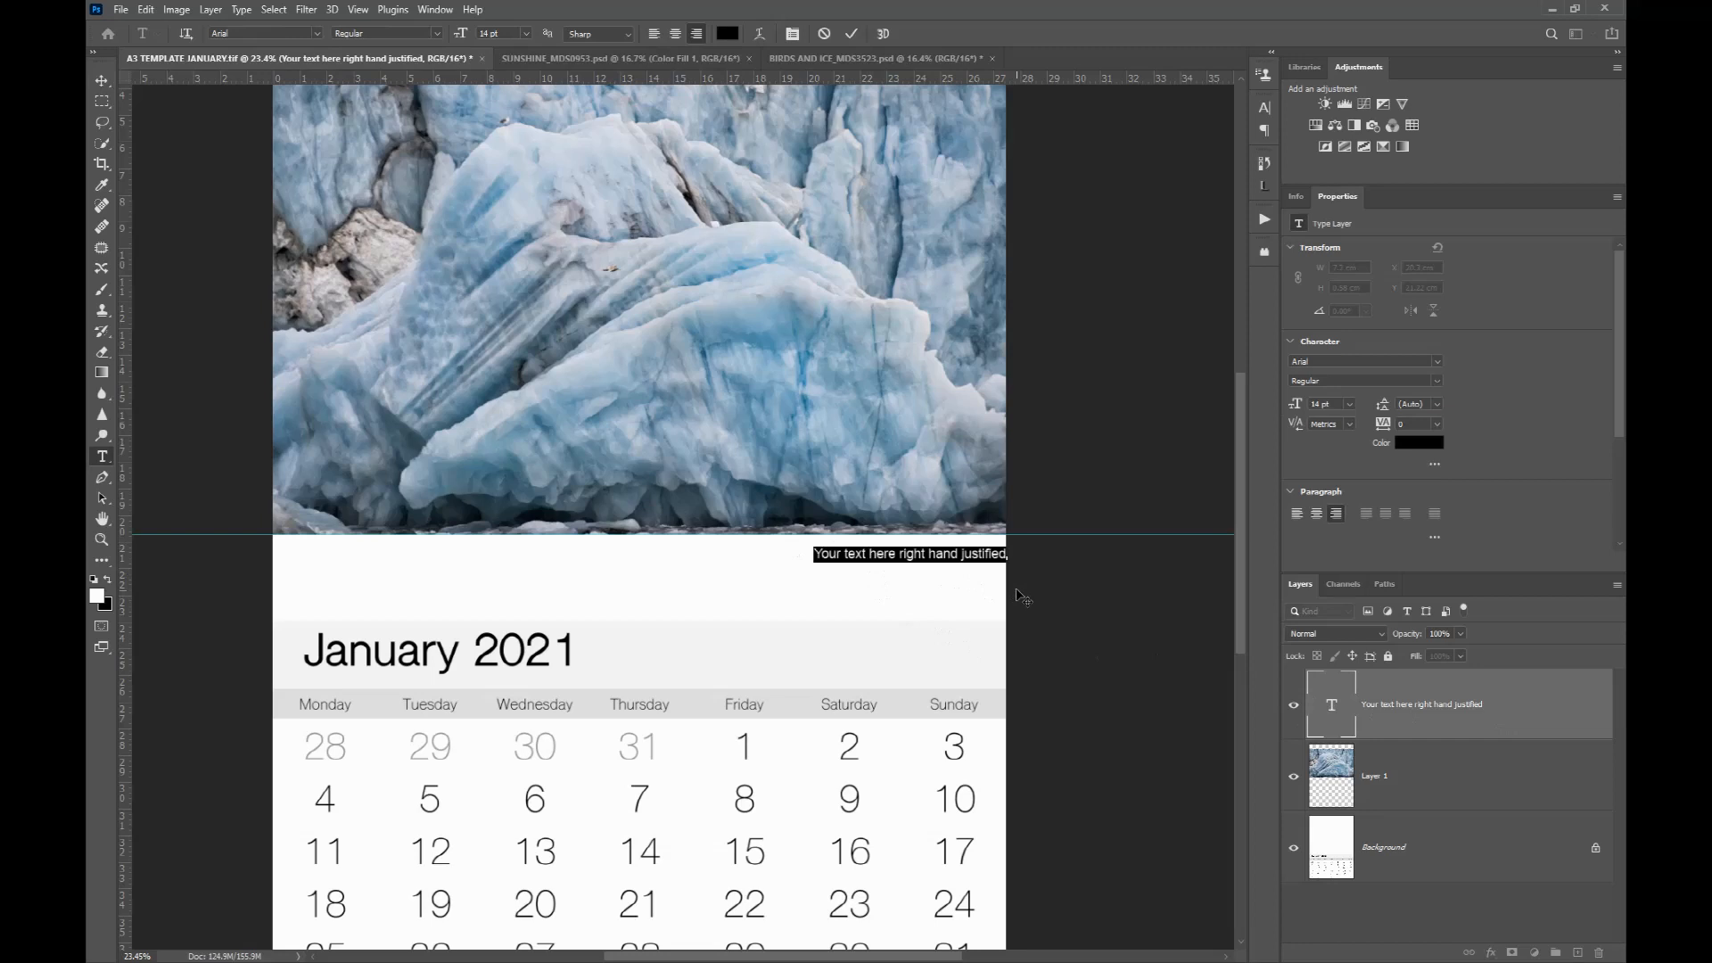
{"action": "type", "text": "Ice"}
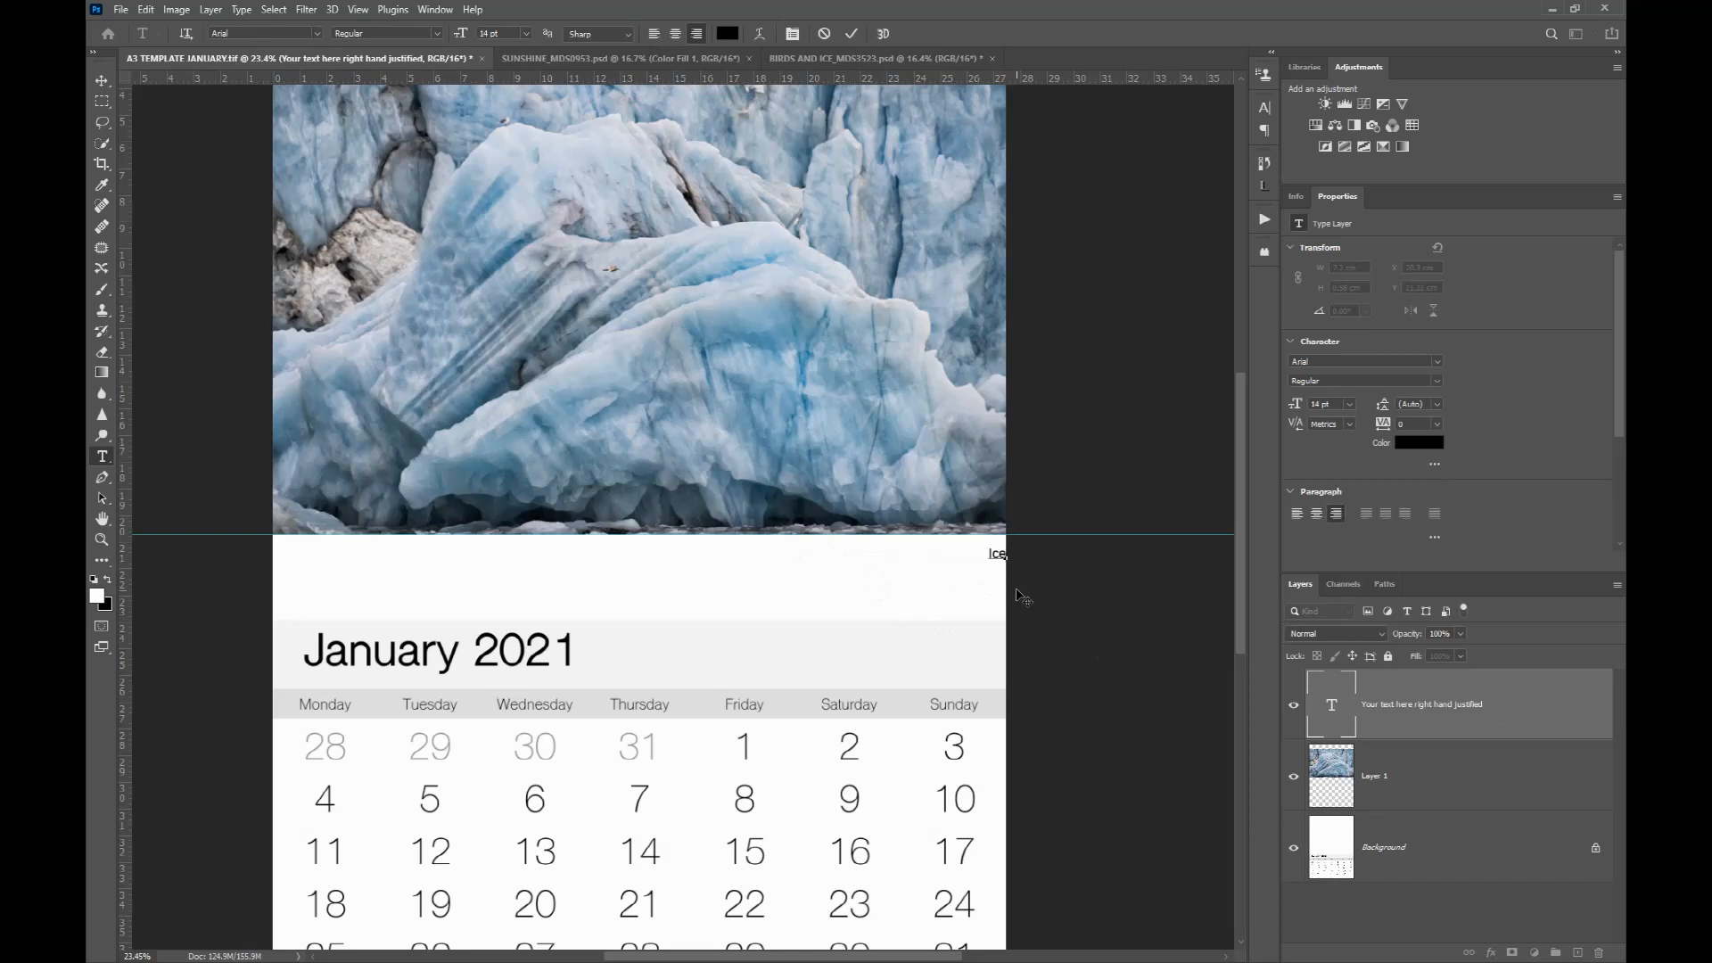
{"action": "type", "text": "and birds. Svalbard by Mich"}
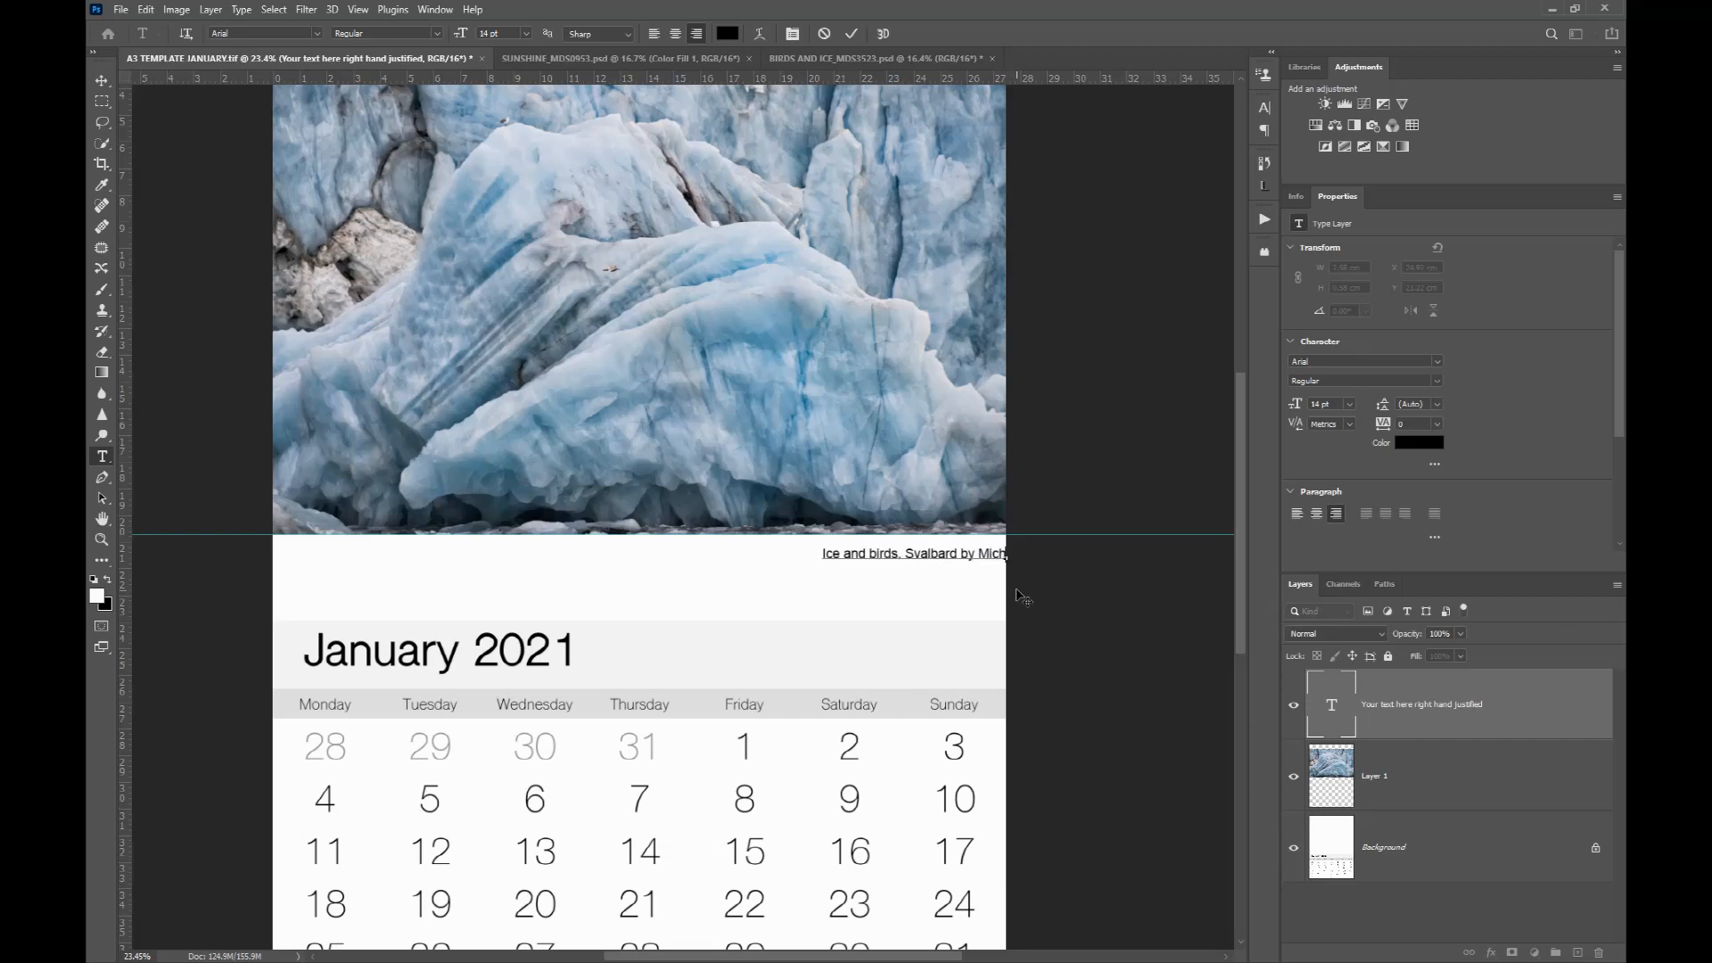
{"action": "type", "text": "ael Smyth"}
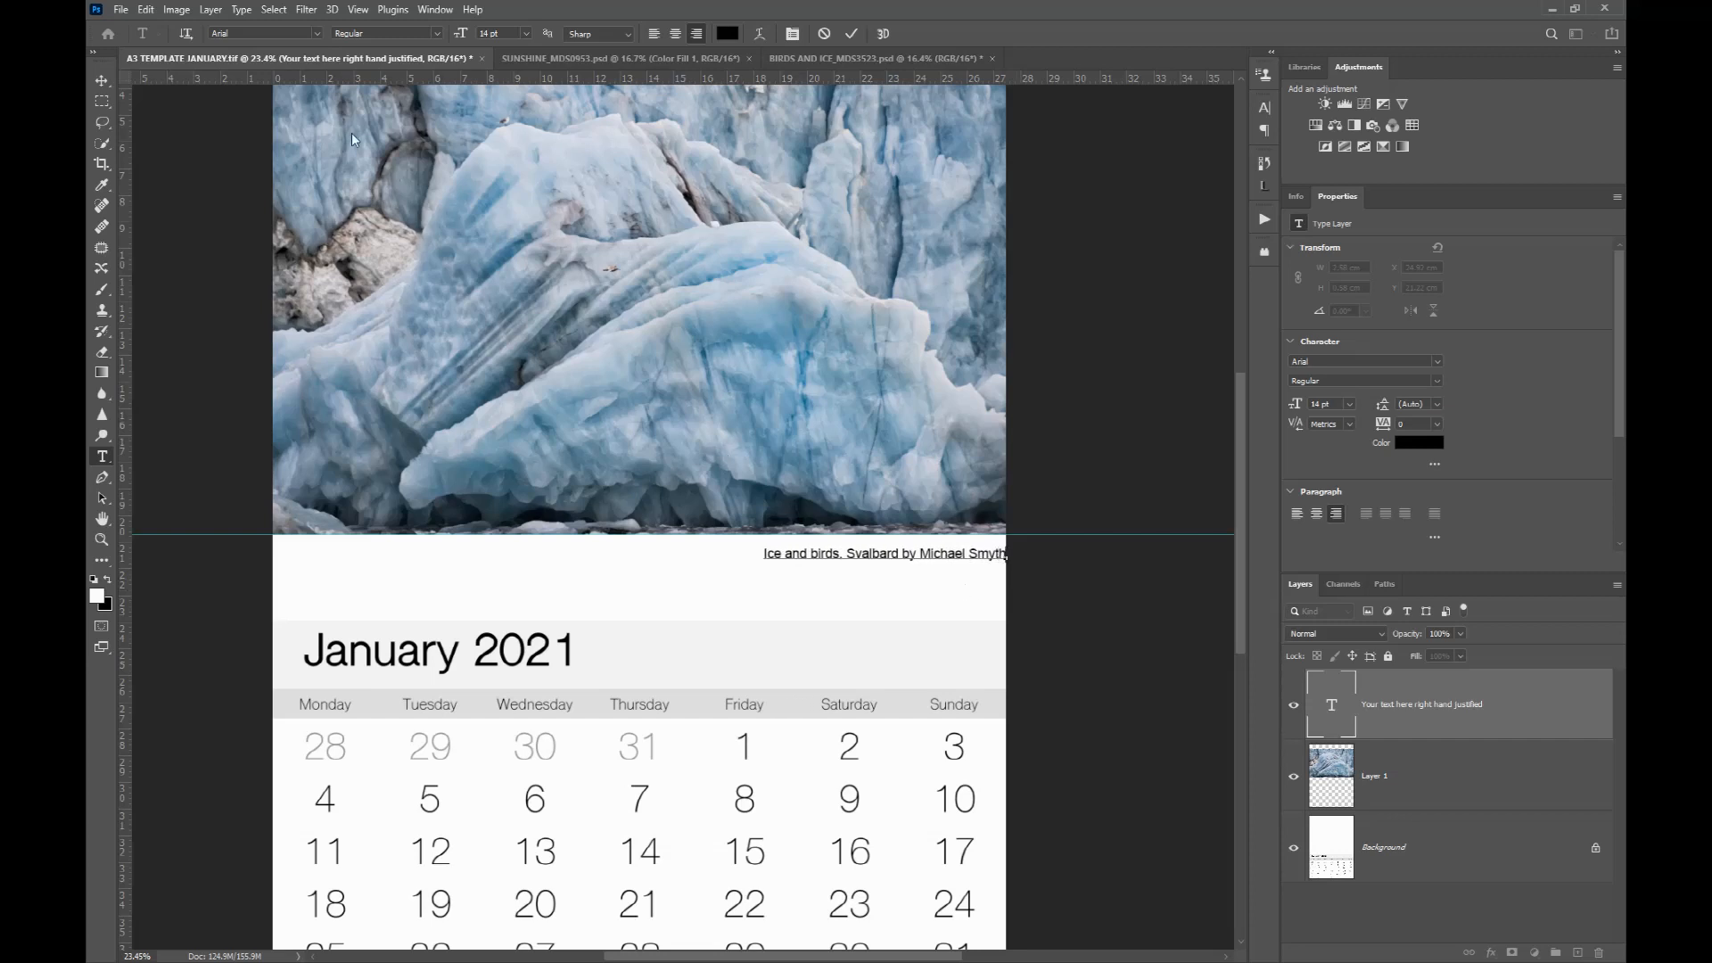
{"action": "left_click", "coordinate": [101, 88]}
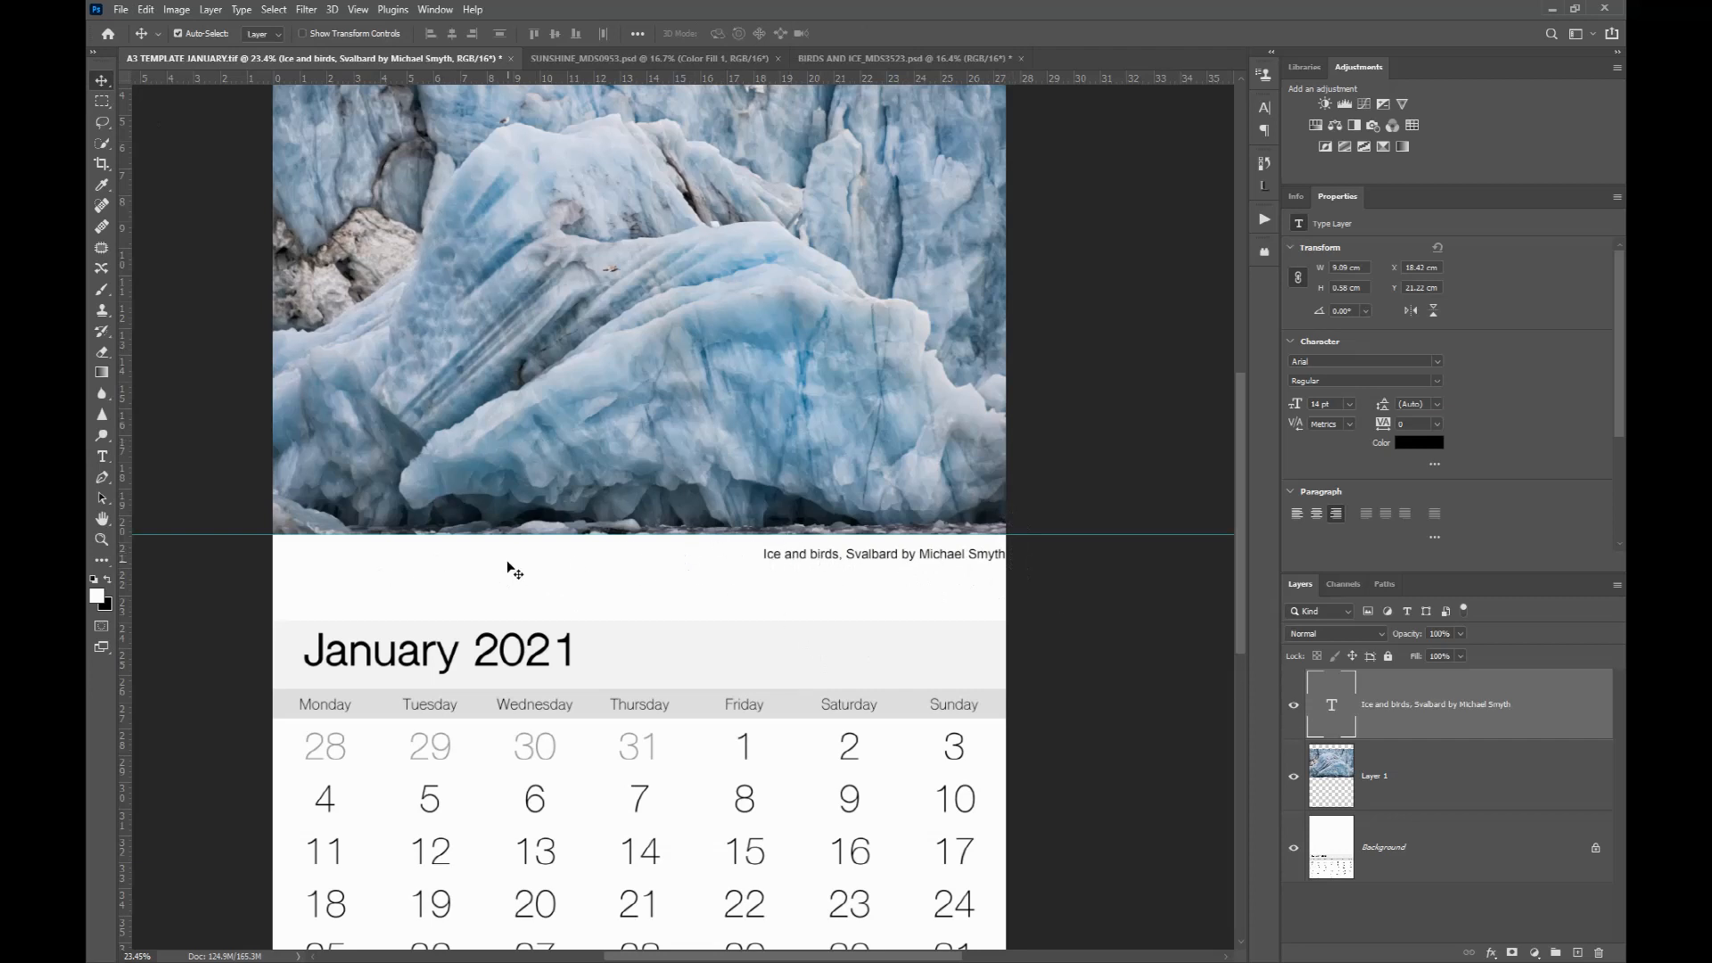
Step: Save the calendar as a TIFF named A3 TEMPLATE JANUARY NEW with no image compression
{"action": "scroll", "coordinate": [565, 573], "scroll_direction": "down", "scroll_amount": 2}
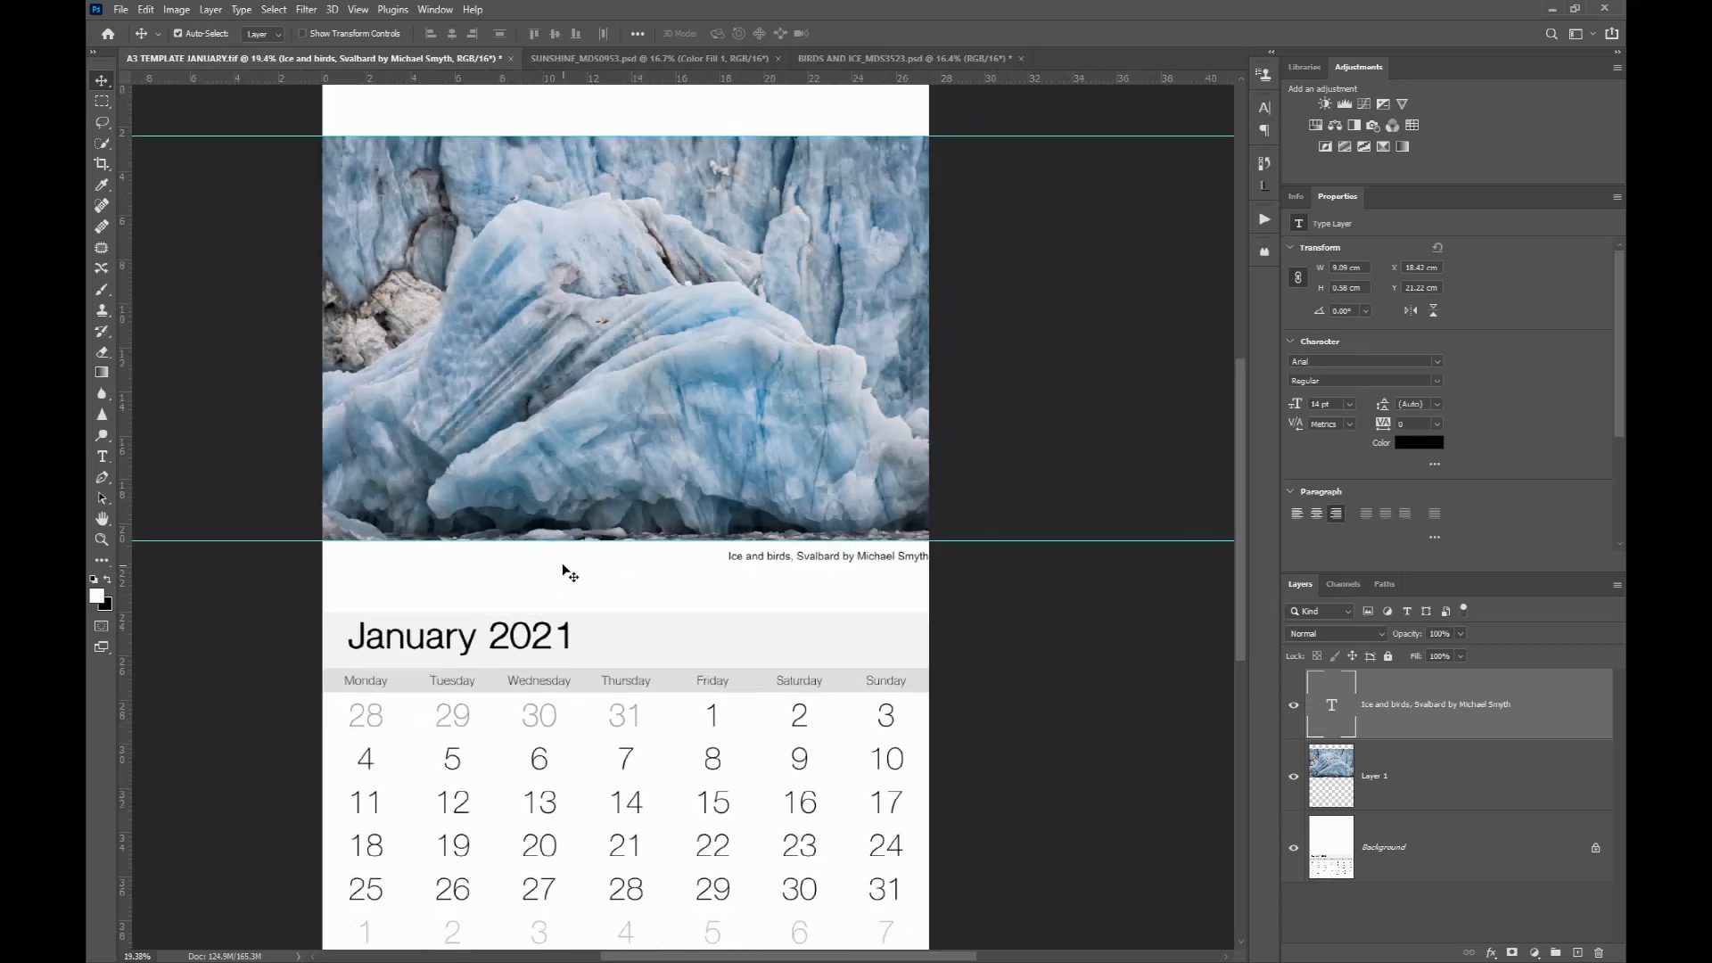
{"action": "scroll", "coordinate": [564, 575], "scroll_direction": "down", "scroll_amount": 1}
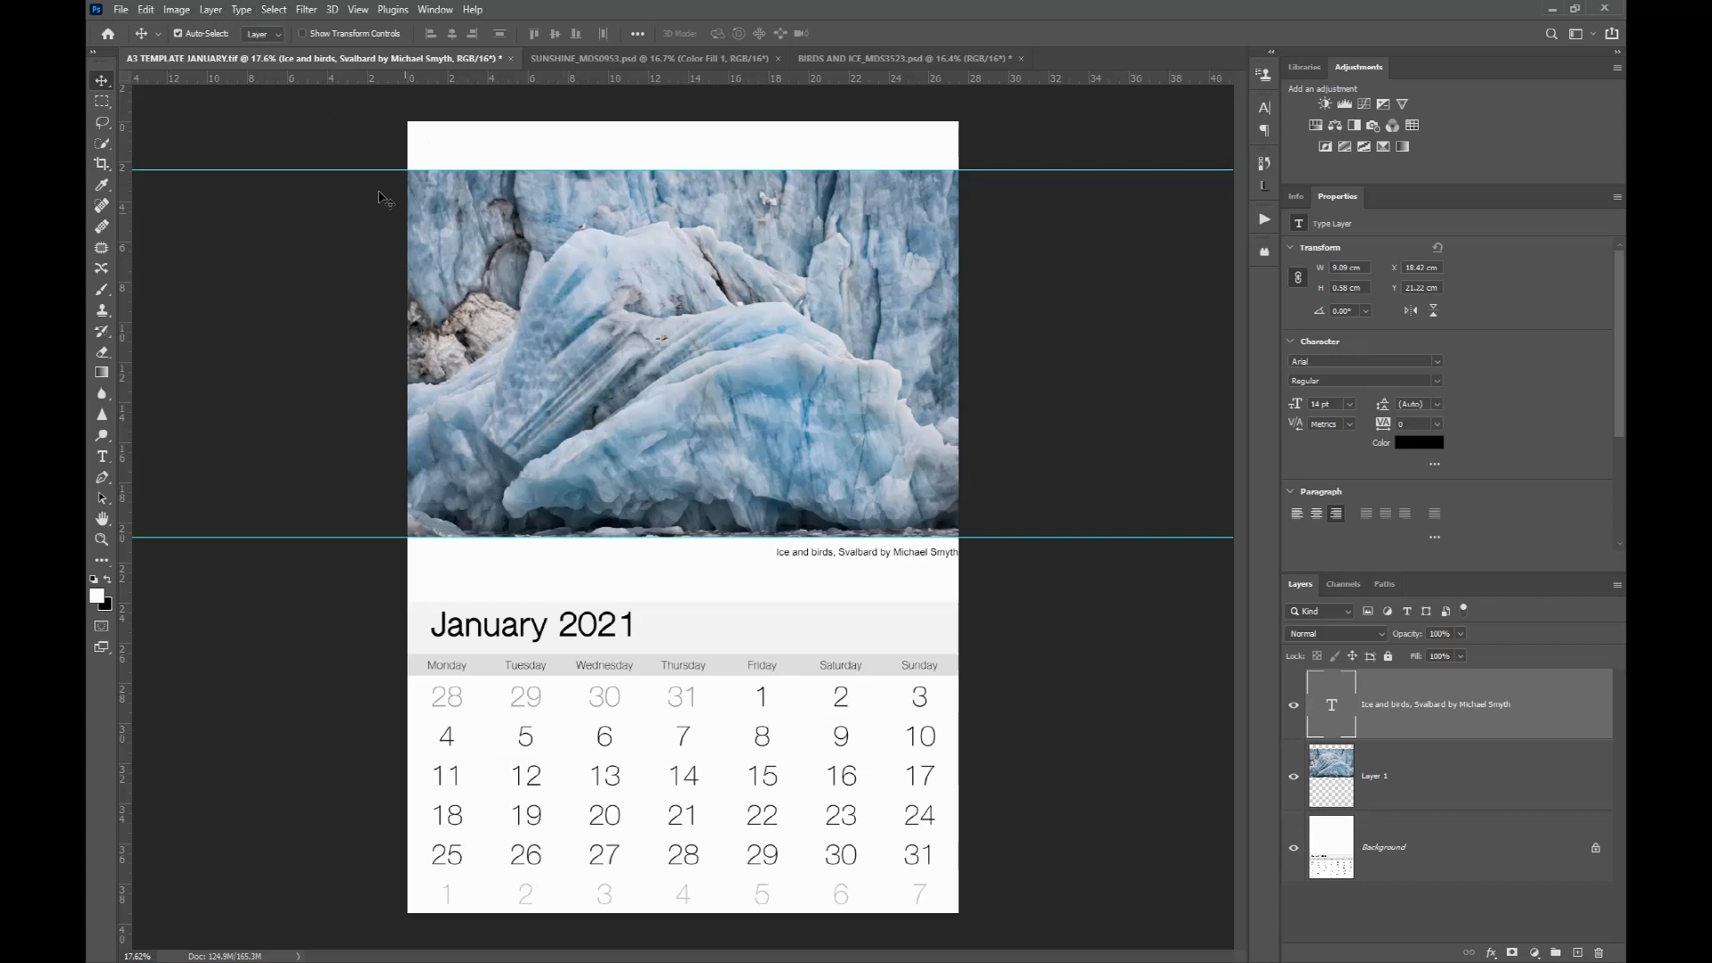
{"action": "left_click", "coordinate": [120, 11]}
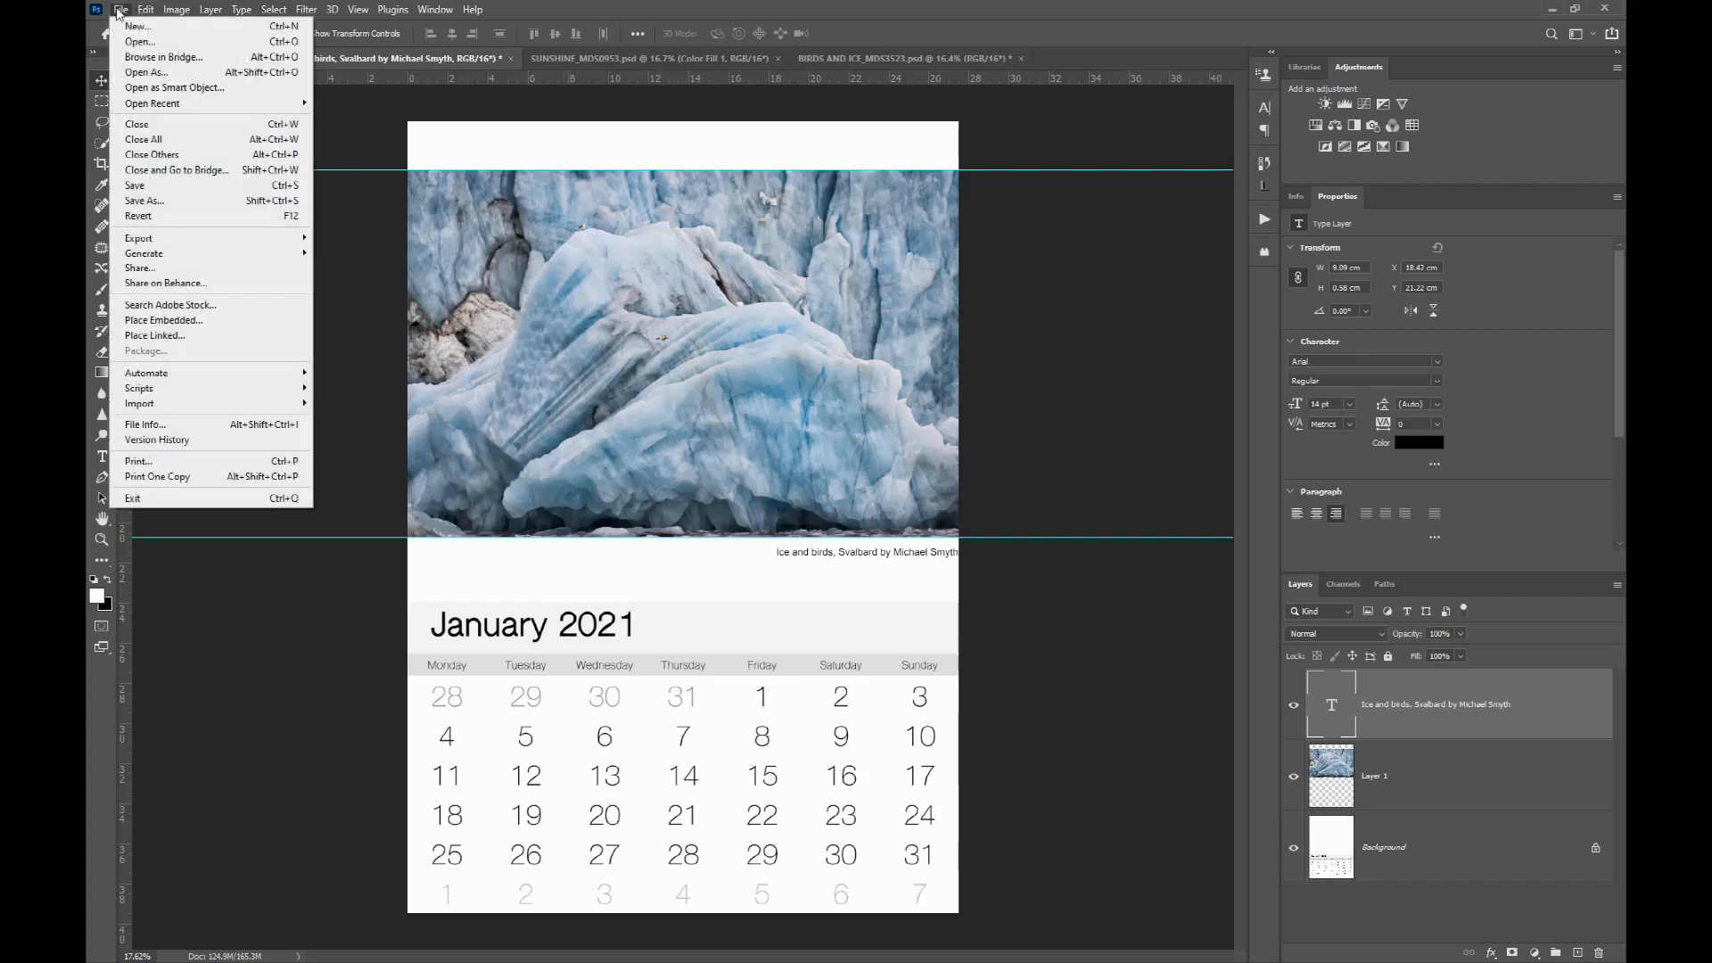
{"action": "left_click", "coordinate": [154, 201]}
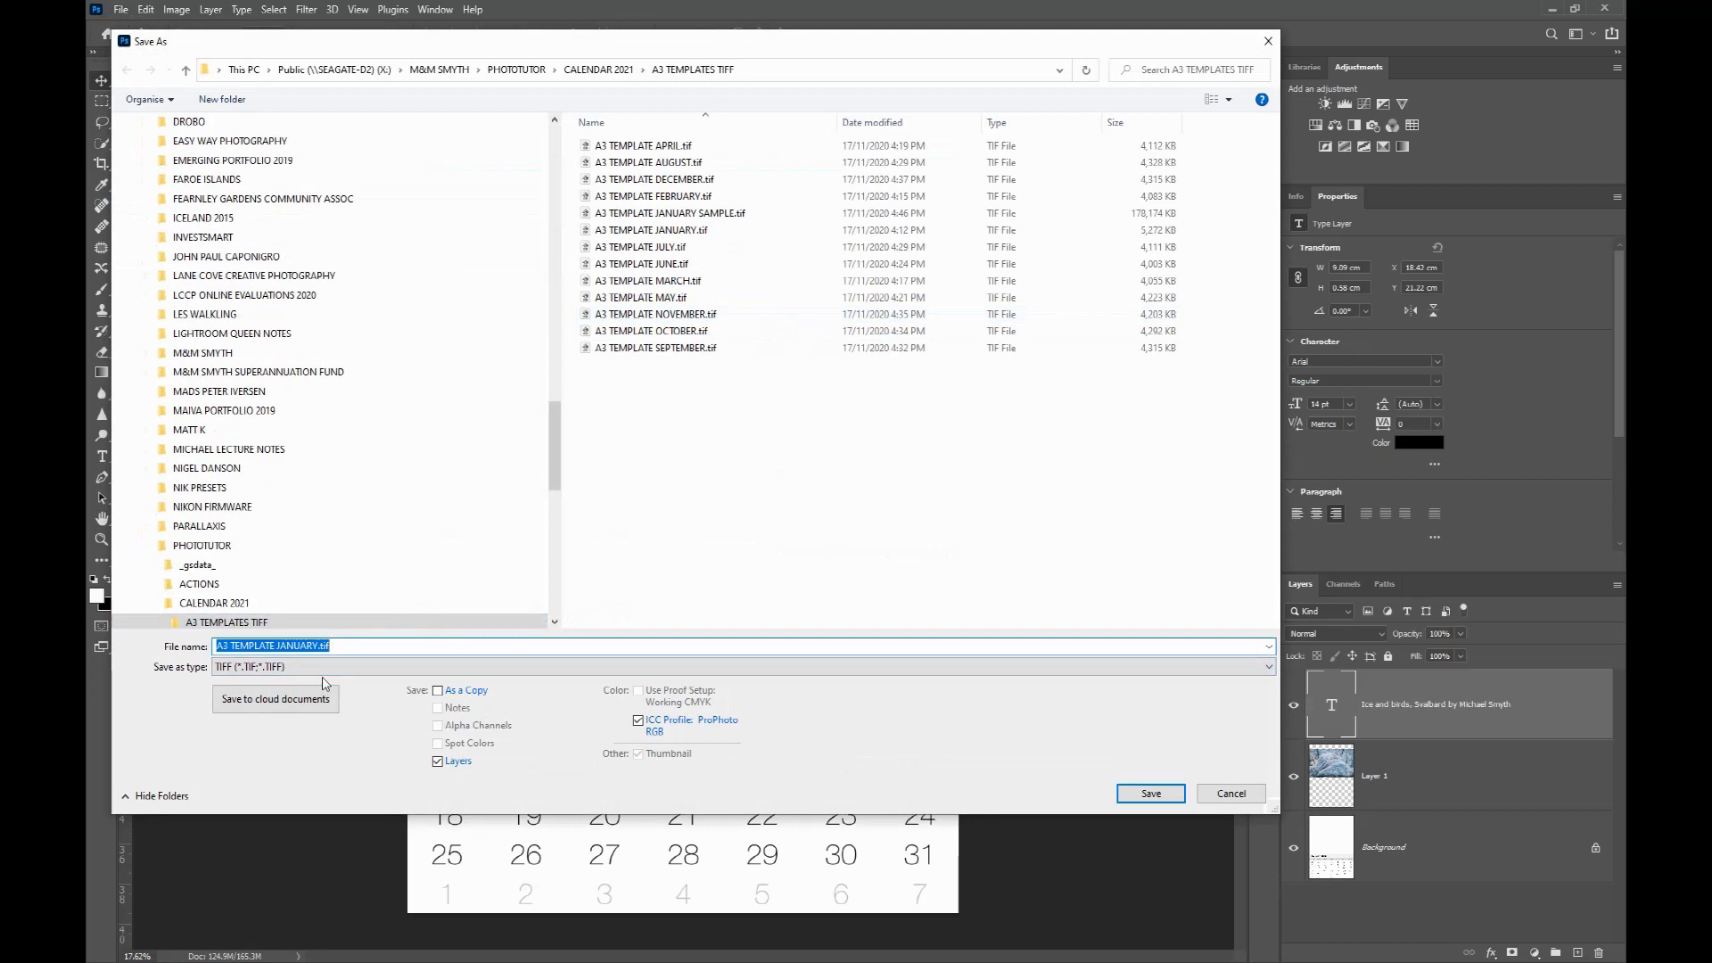
{"action": "key", "text": "Right"}
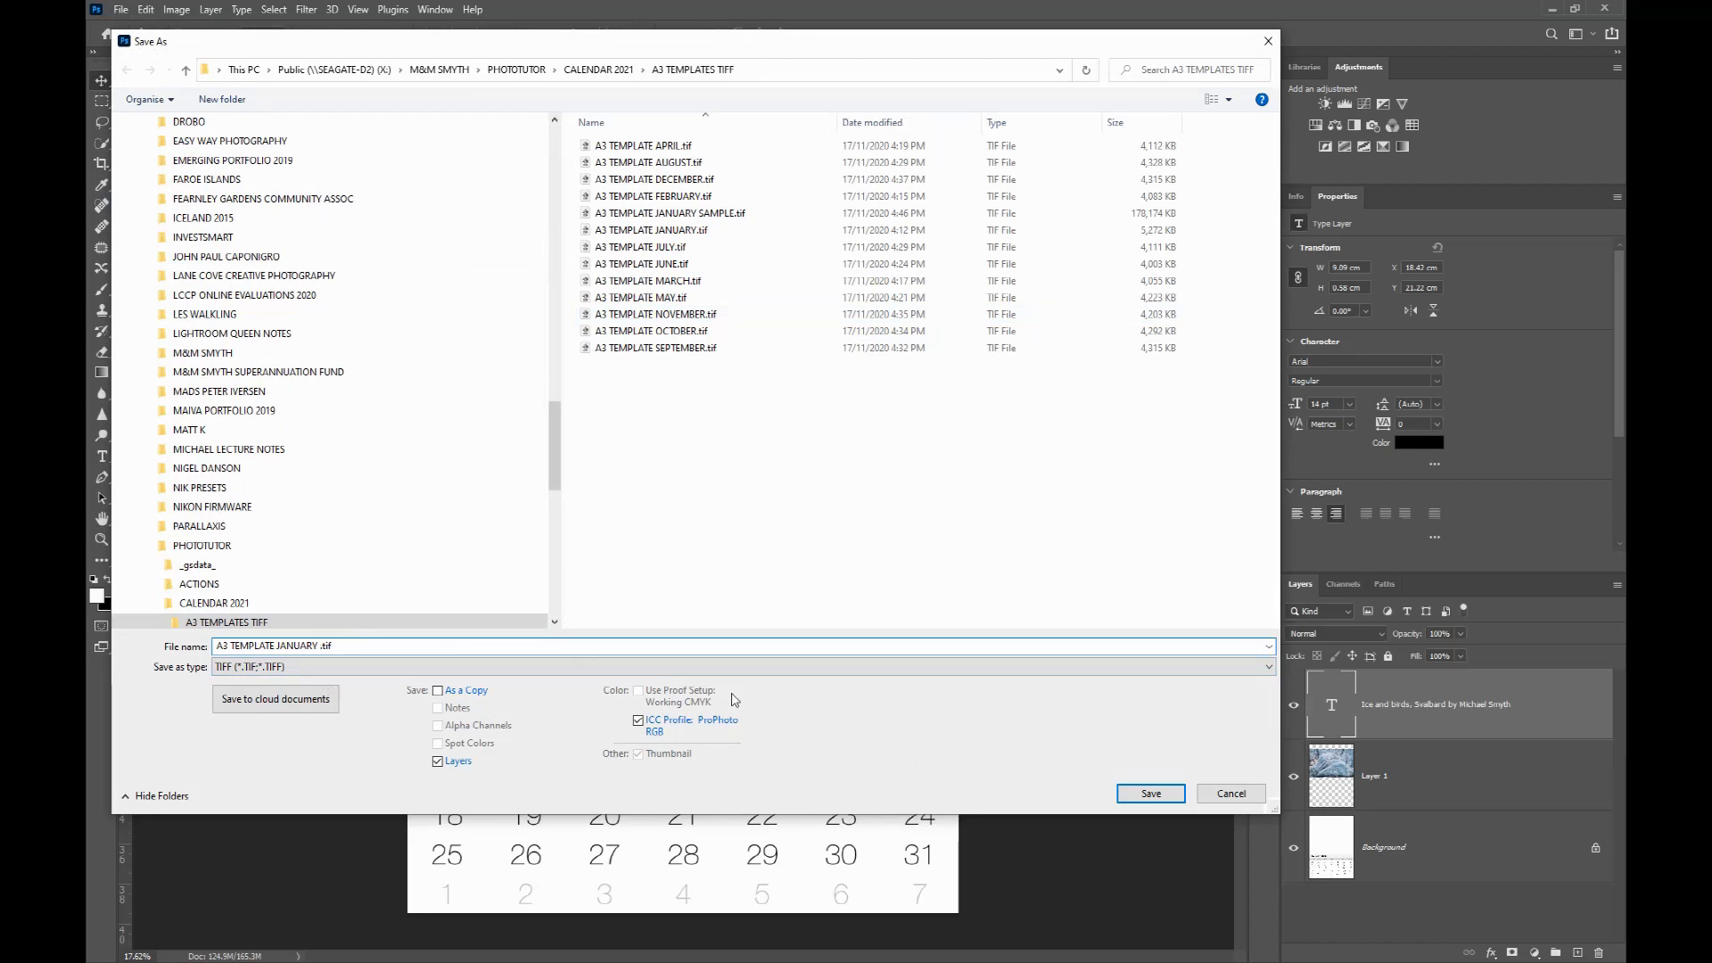
{"action": "type", "text": "NEW"}
{"action": "key", "text": "Return"}
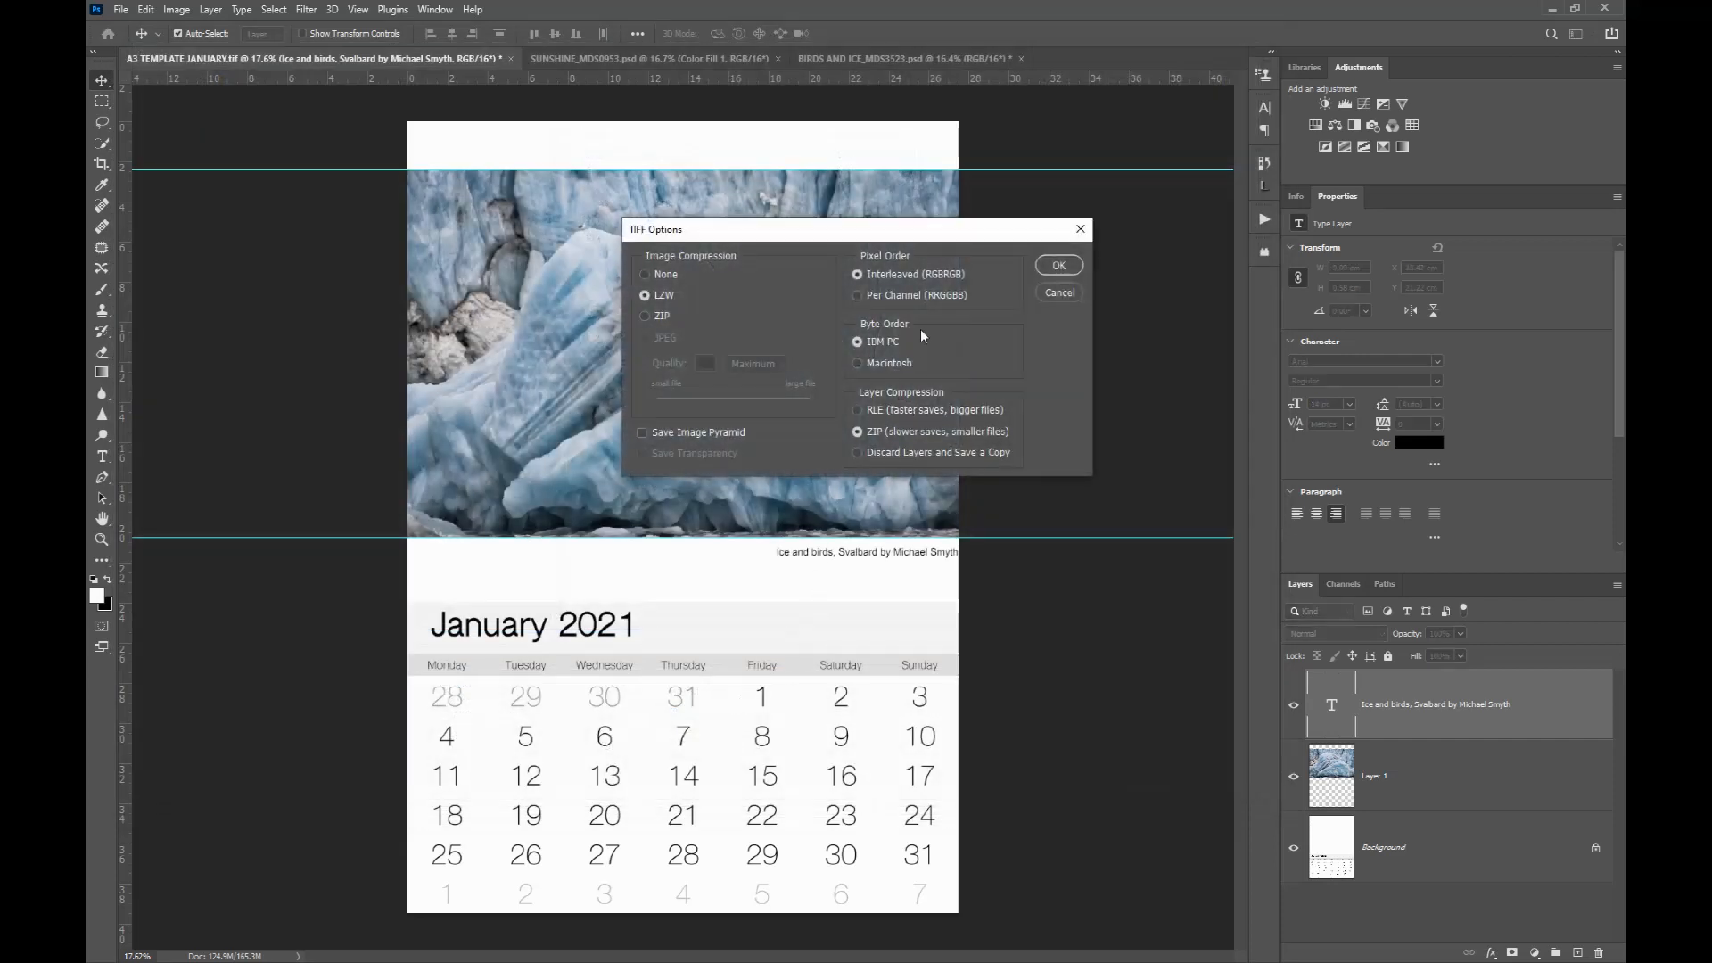
{"action": "left_click", "coordinate": [644, 273]}
{"action": "left_click", "coordinate": [1059, 265]}
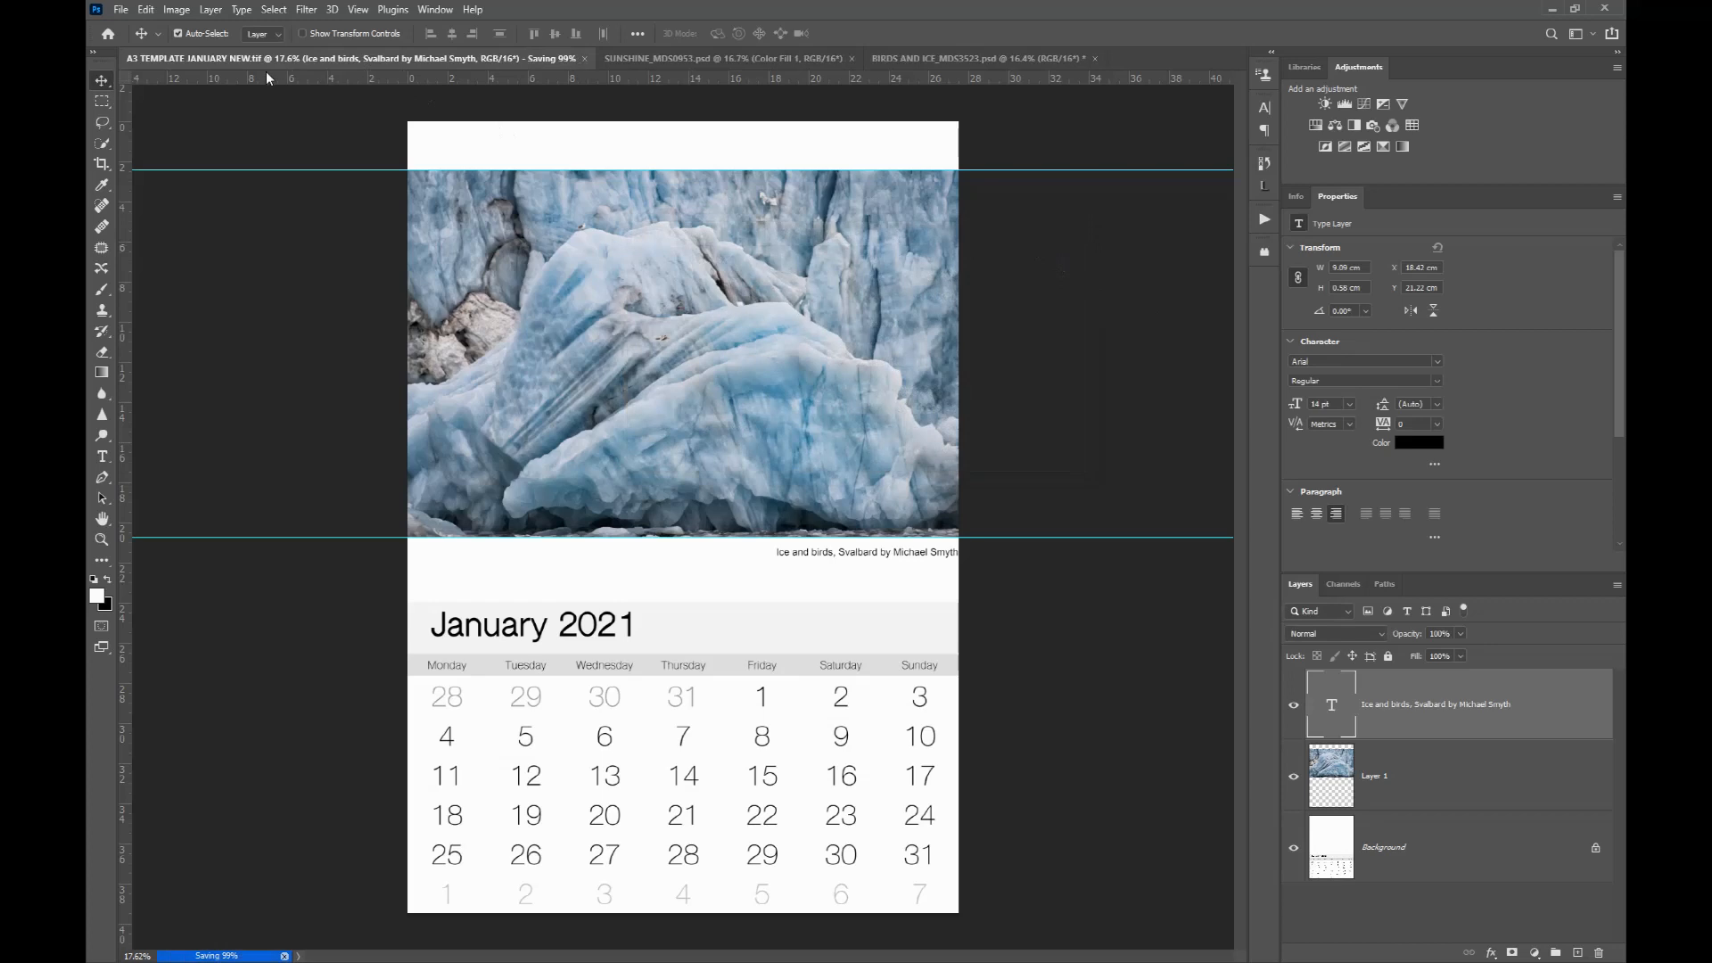
Step: Flatten the A3 calendar image and run the MATT BLACK PRINT SHARPEN action from the PHOTOTUTOR ACTIONS set on it
{"action": "left_click", "coordinate": [211, 11]}
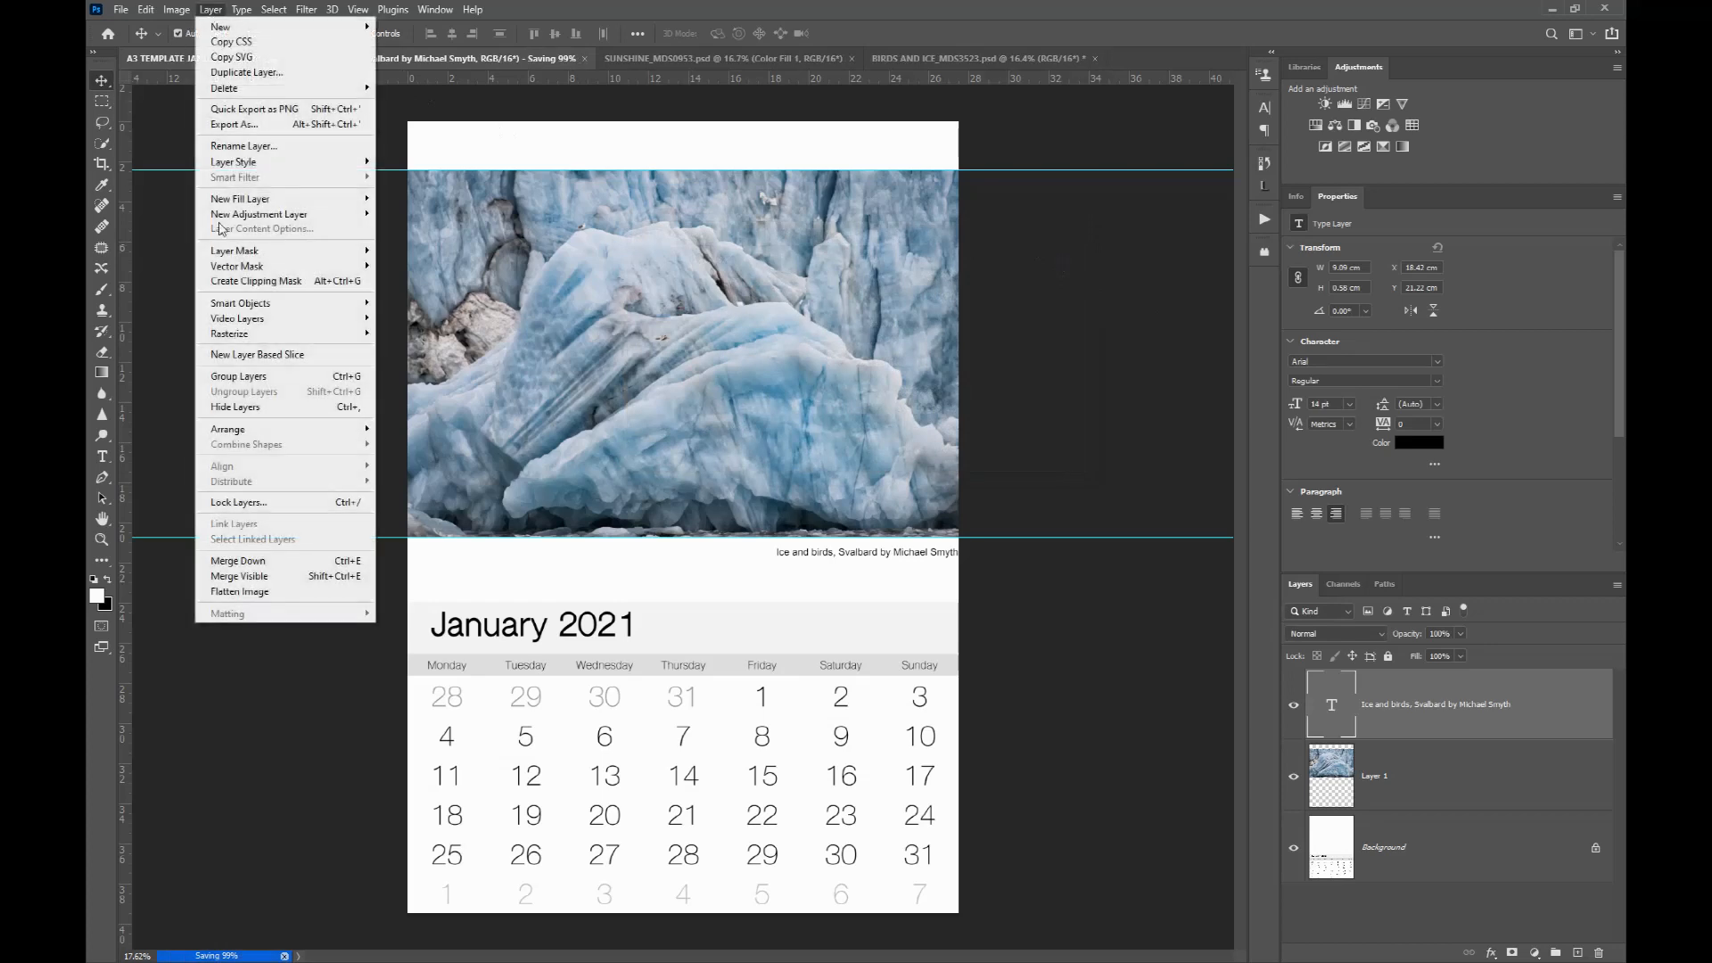
{"action": "left_click", "coordinate": [248, 591]}
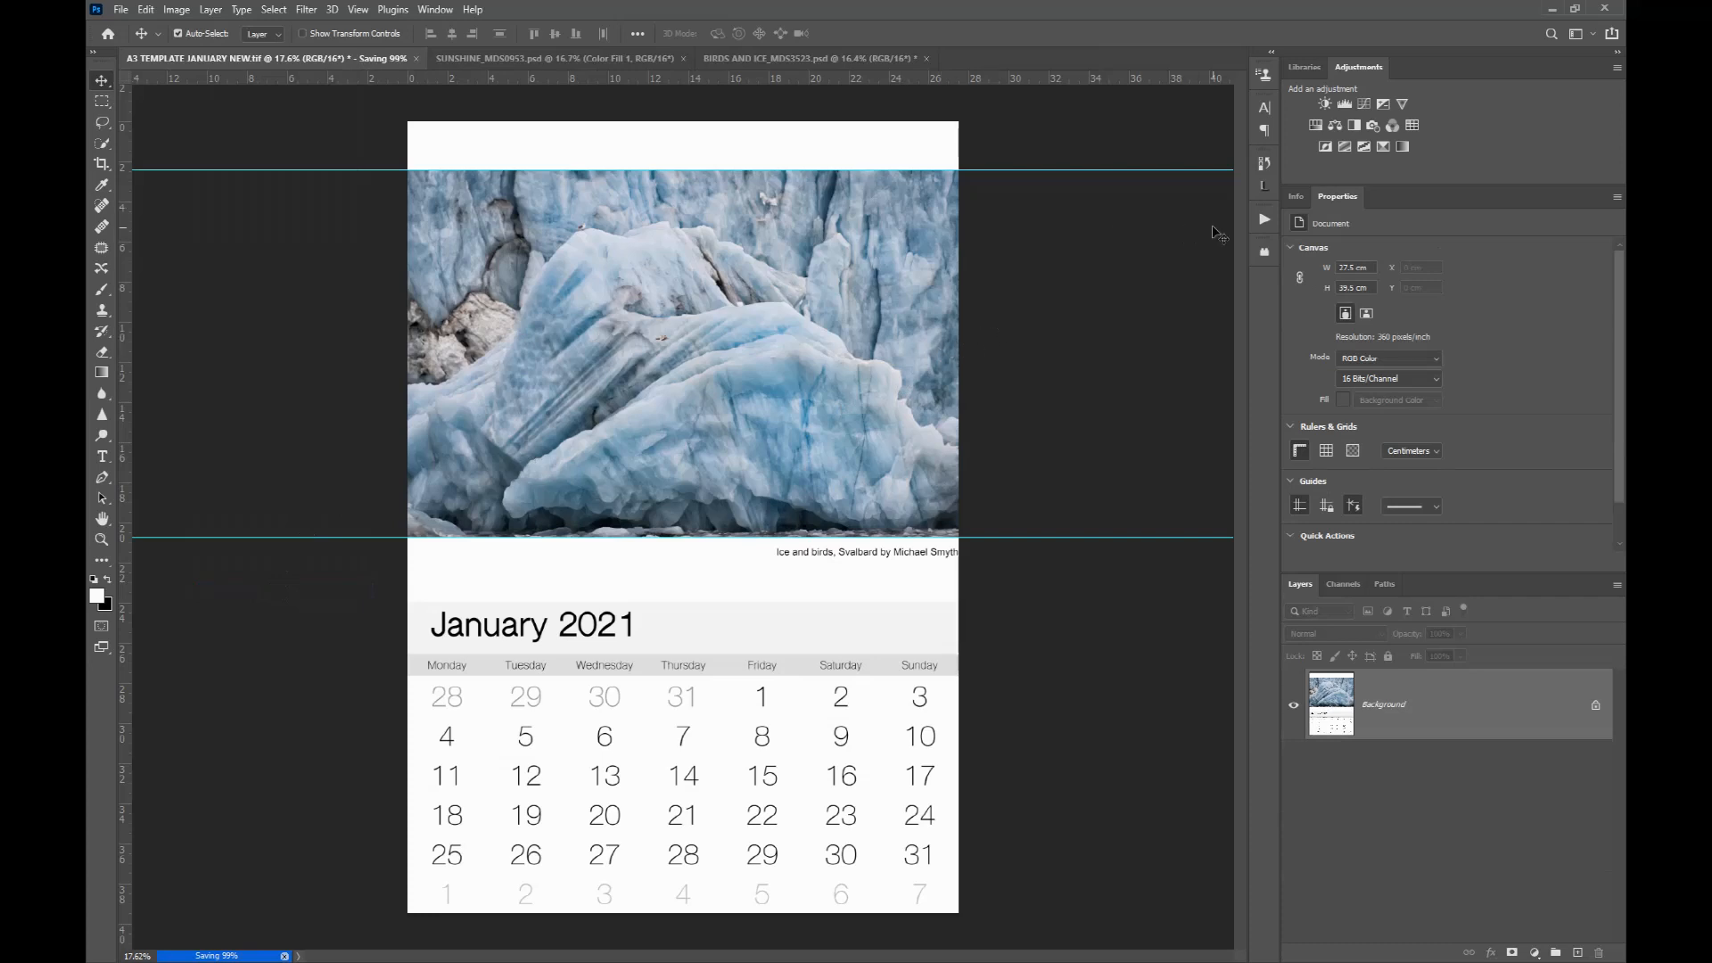
{"action": "left_click", "coordinate": [1264, 219]}
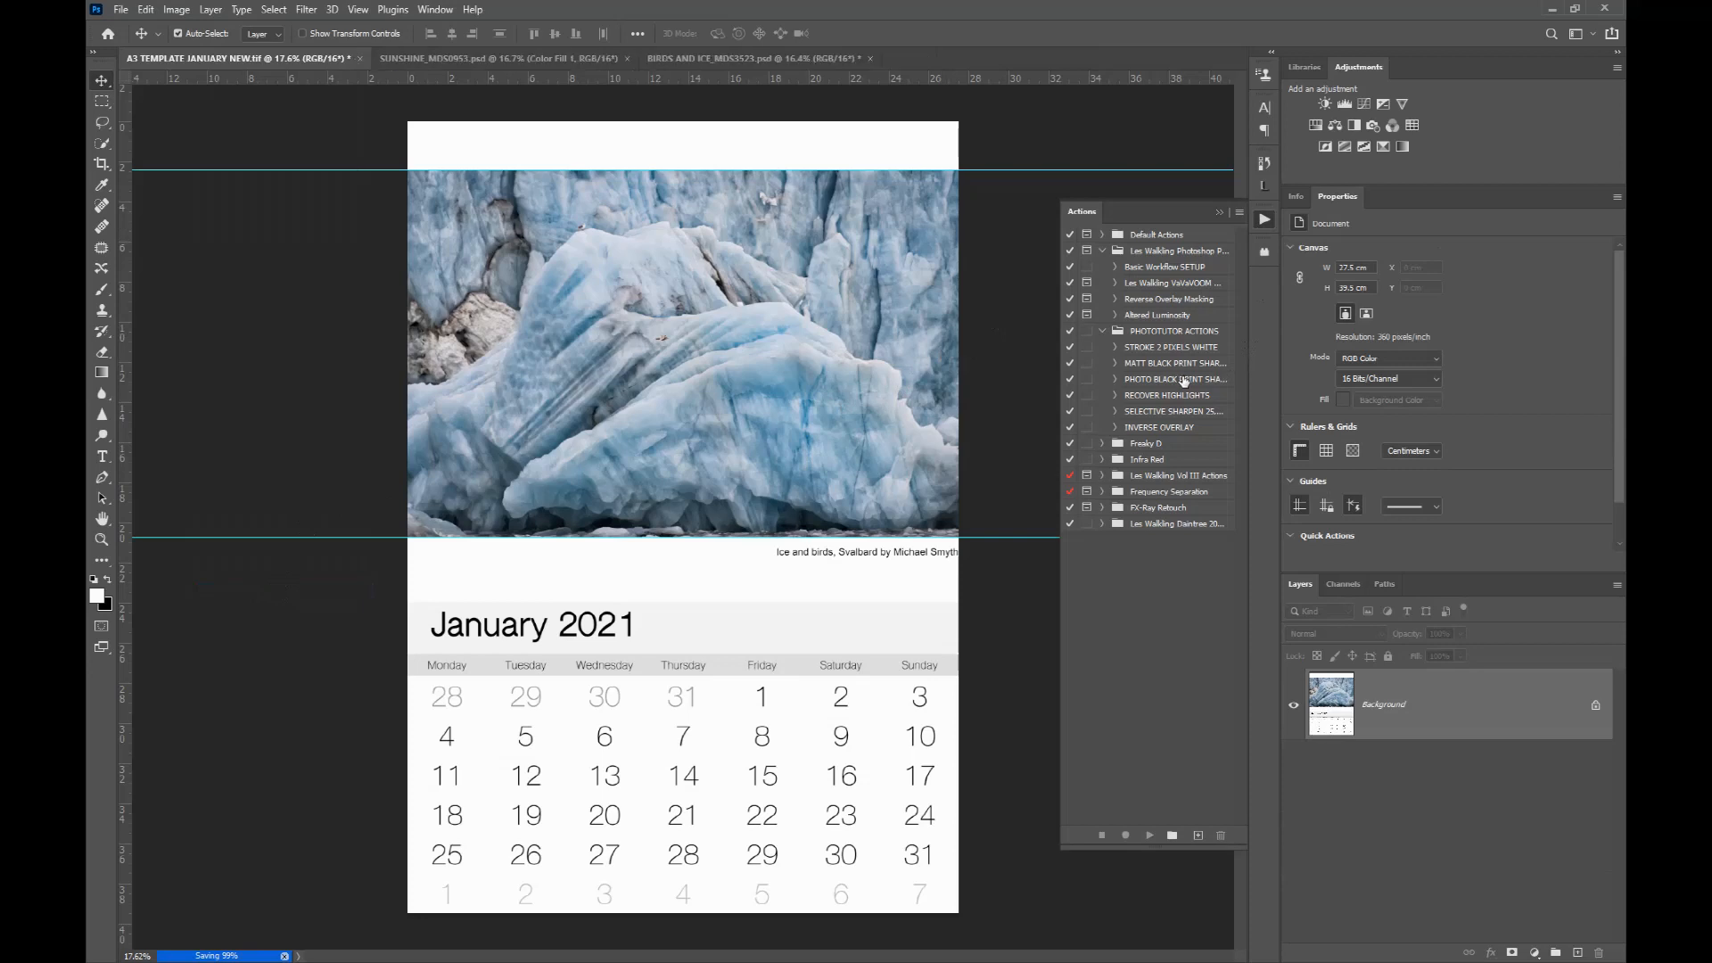
{"action": "left_click", "coordinate": [1145, 365]}
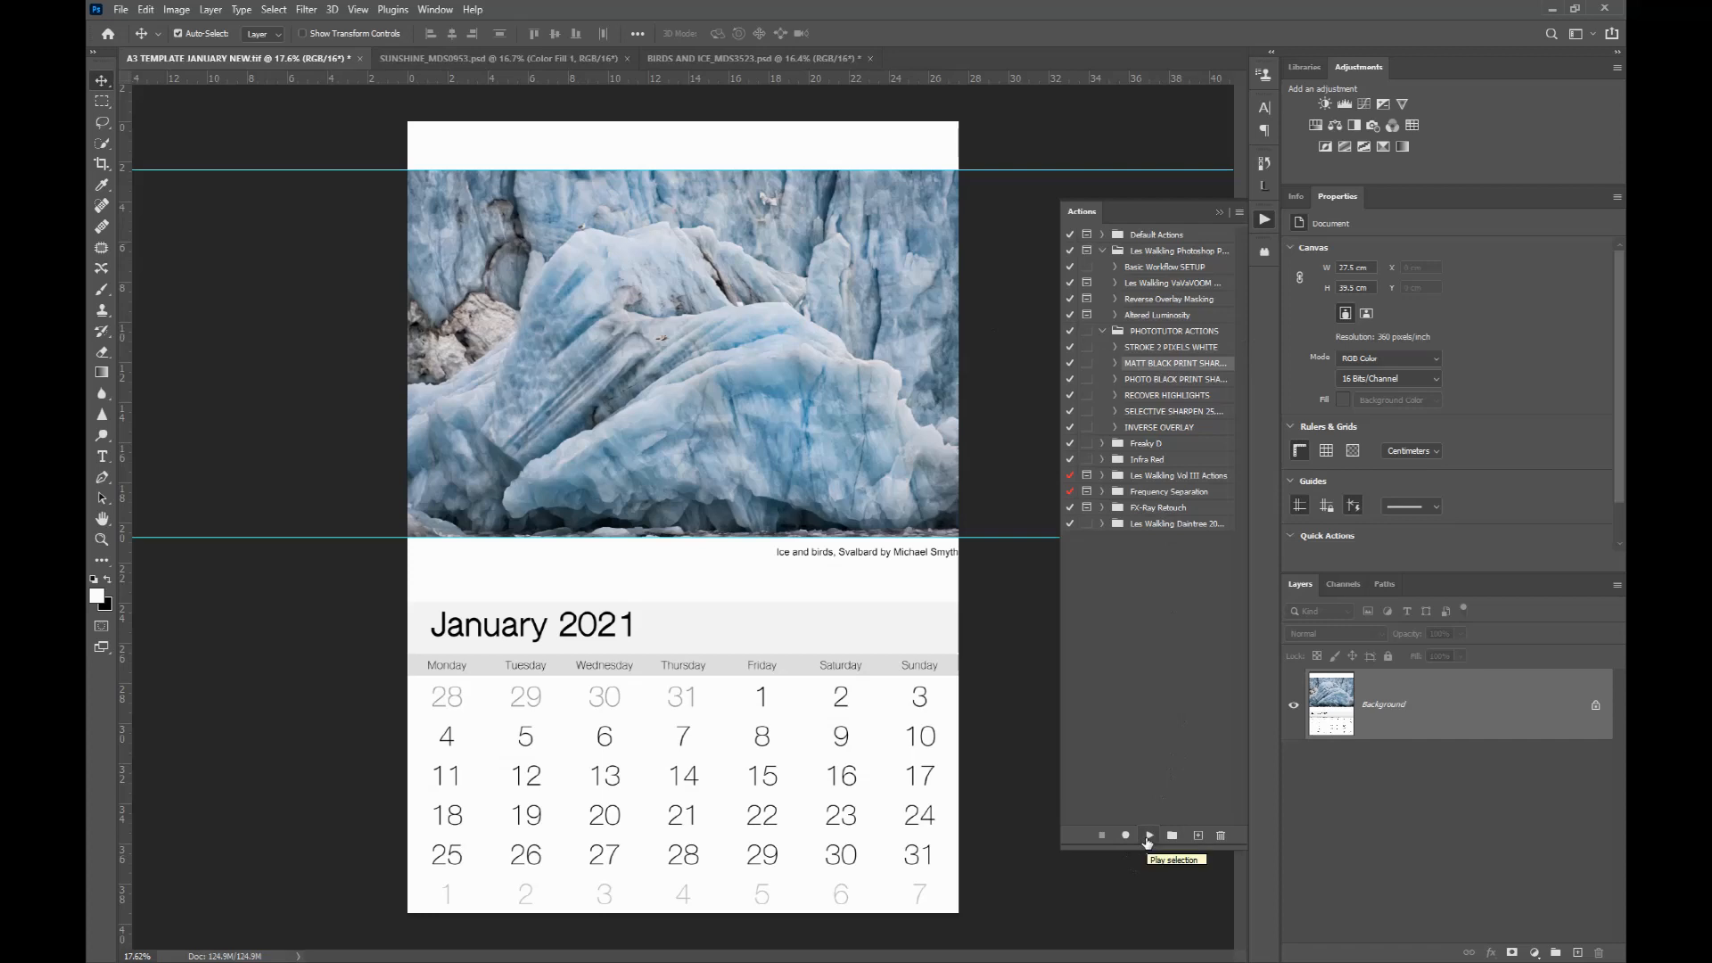
{"action": "left_click", "coordinate": [1147, 836]}
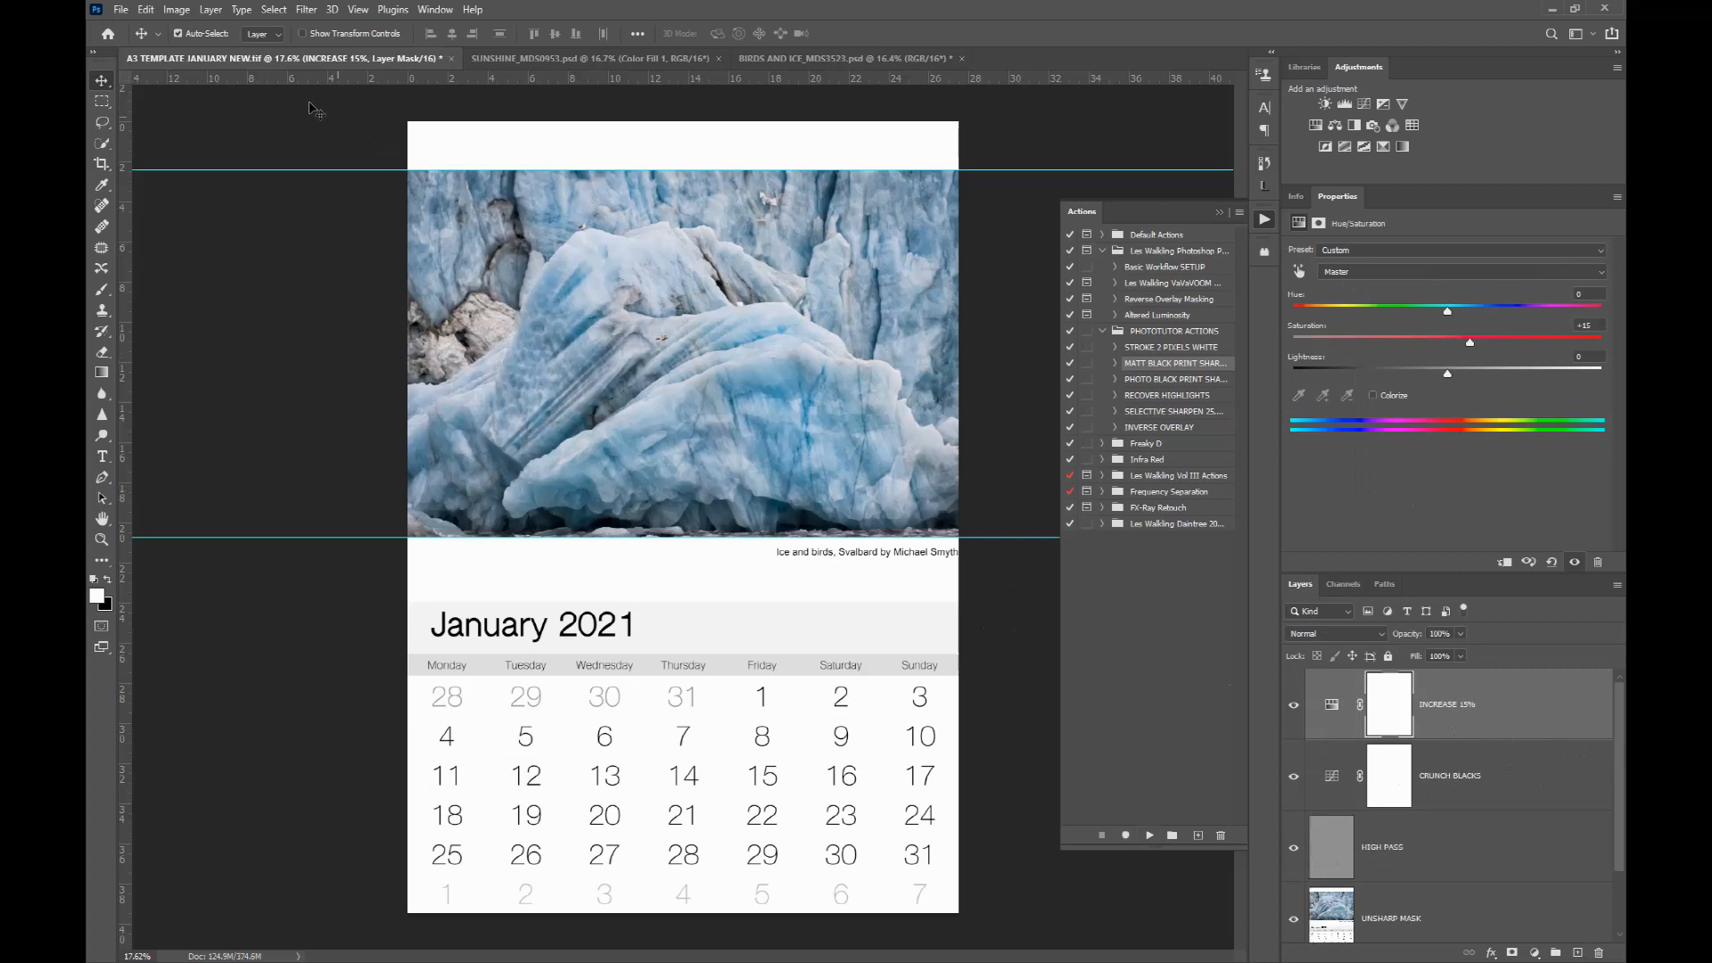
Step: In the print settings, set the printer properties to the CANSON RAG PHOTO A3 preset and close the print settings with Done
{"action": "left_click", "coordinate": [120, 10]}
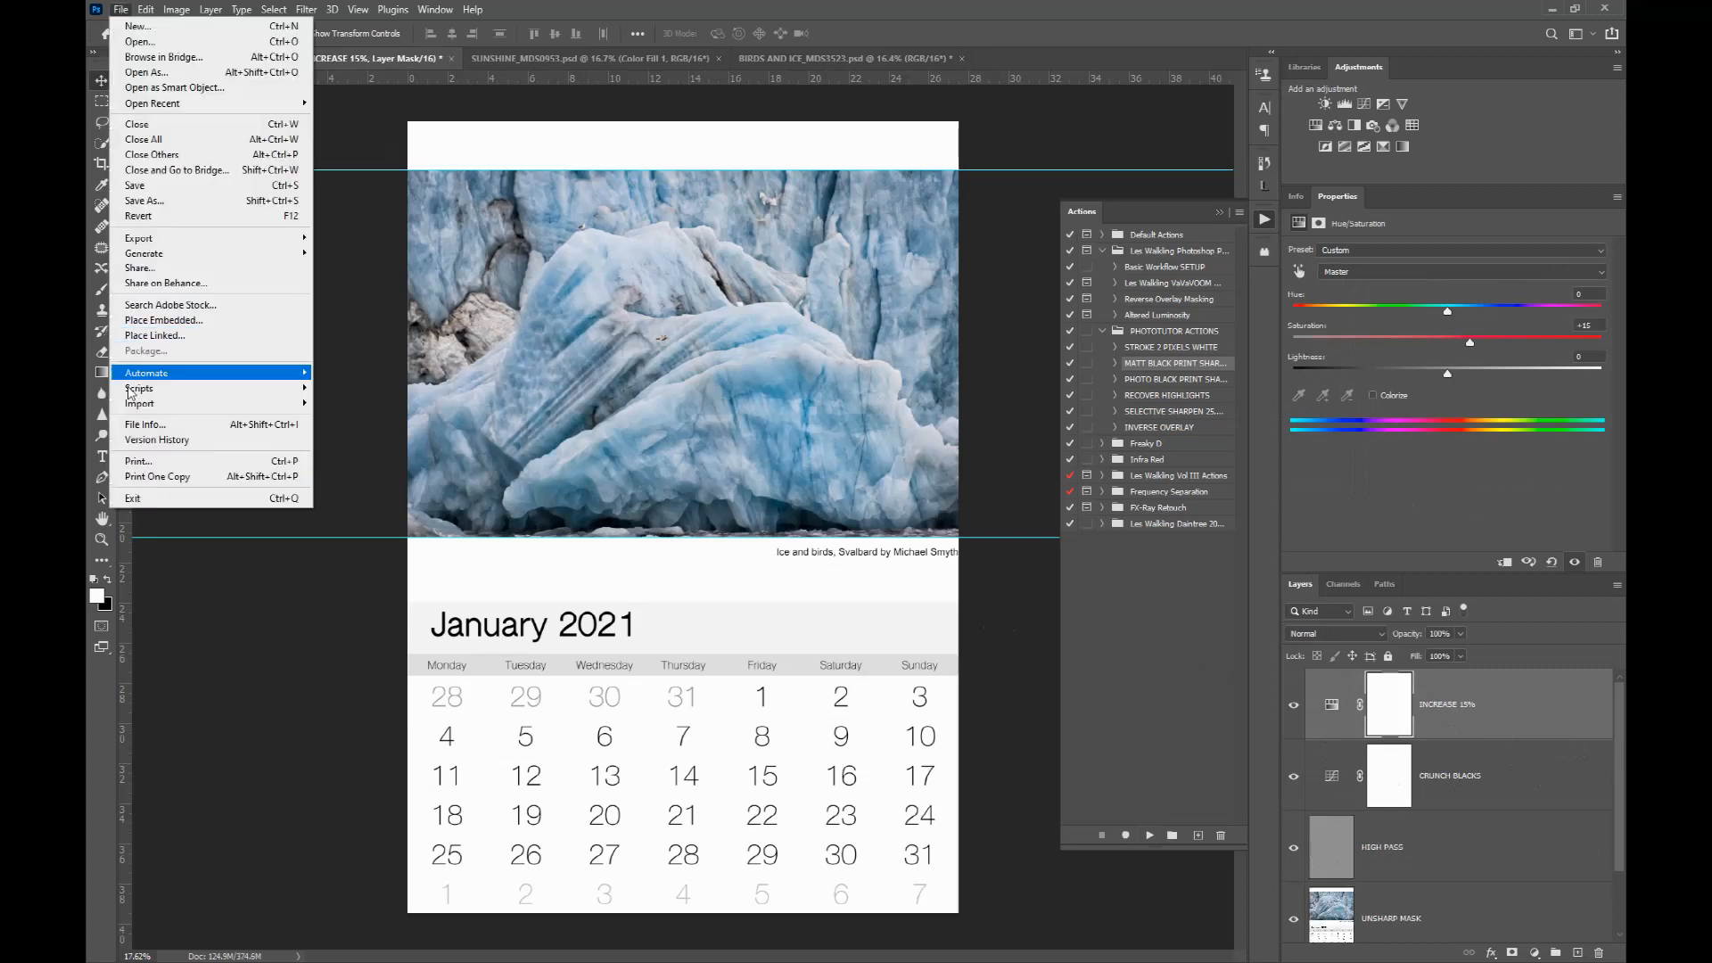
{"action": "key", "text": "Escape"}
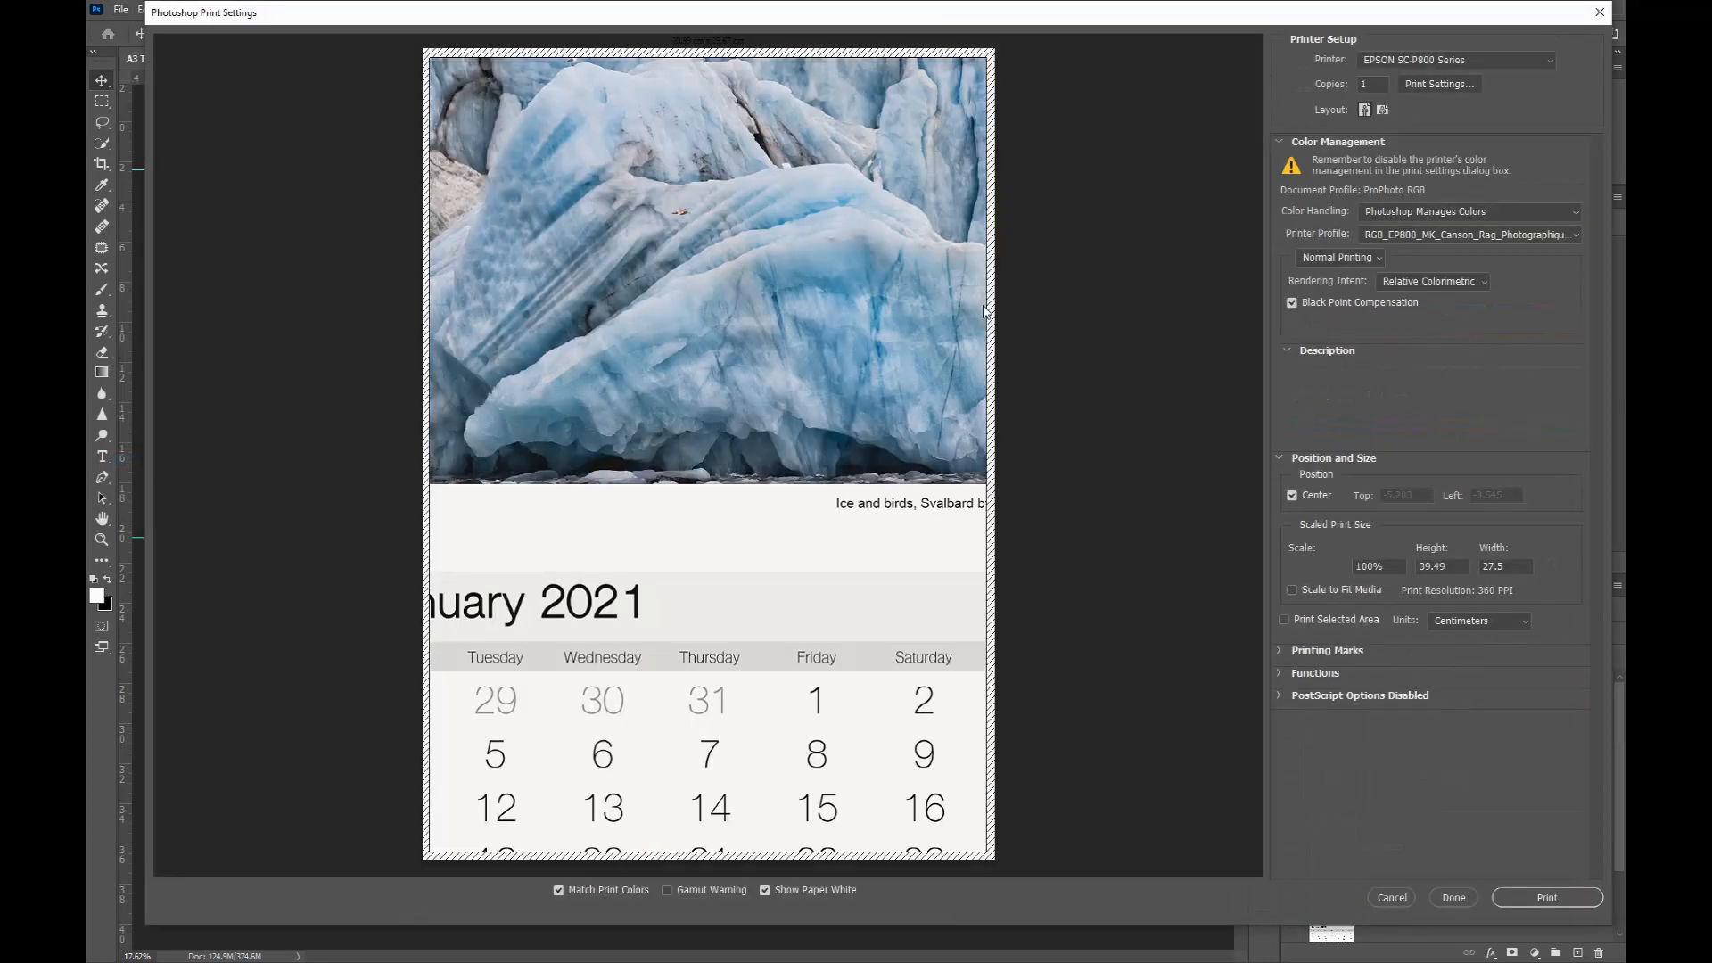
{"action": "left_click", "coordinate": [1427, 84]}
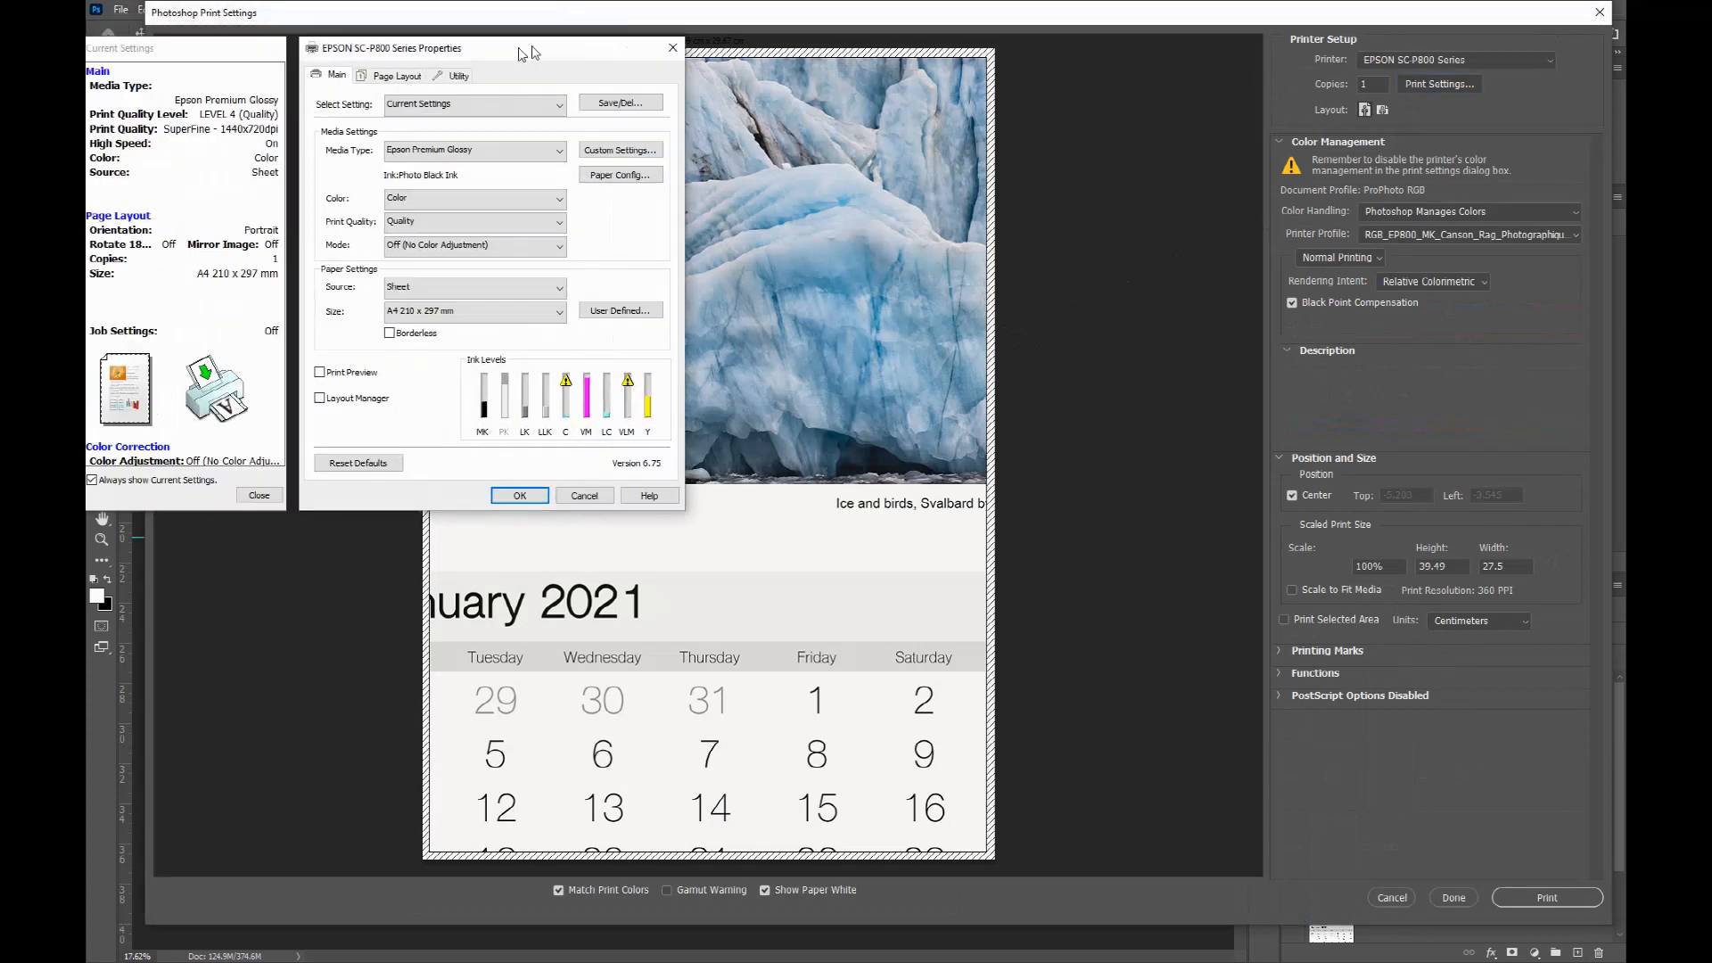
{"action": "left_click", "coordinate": [718, 107]}
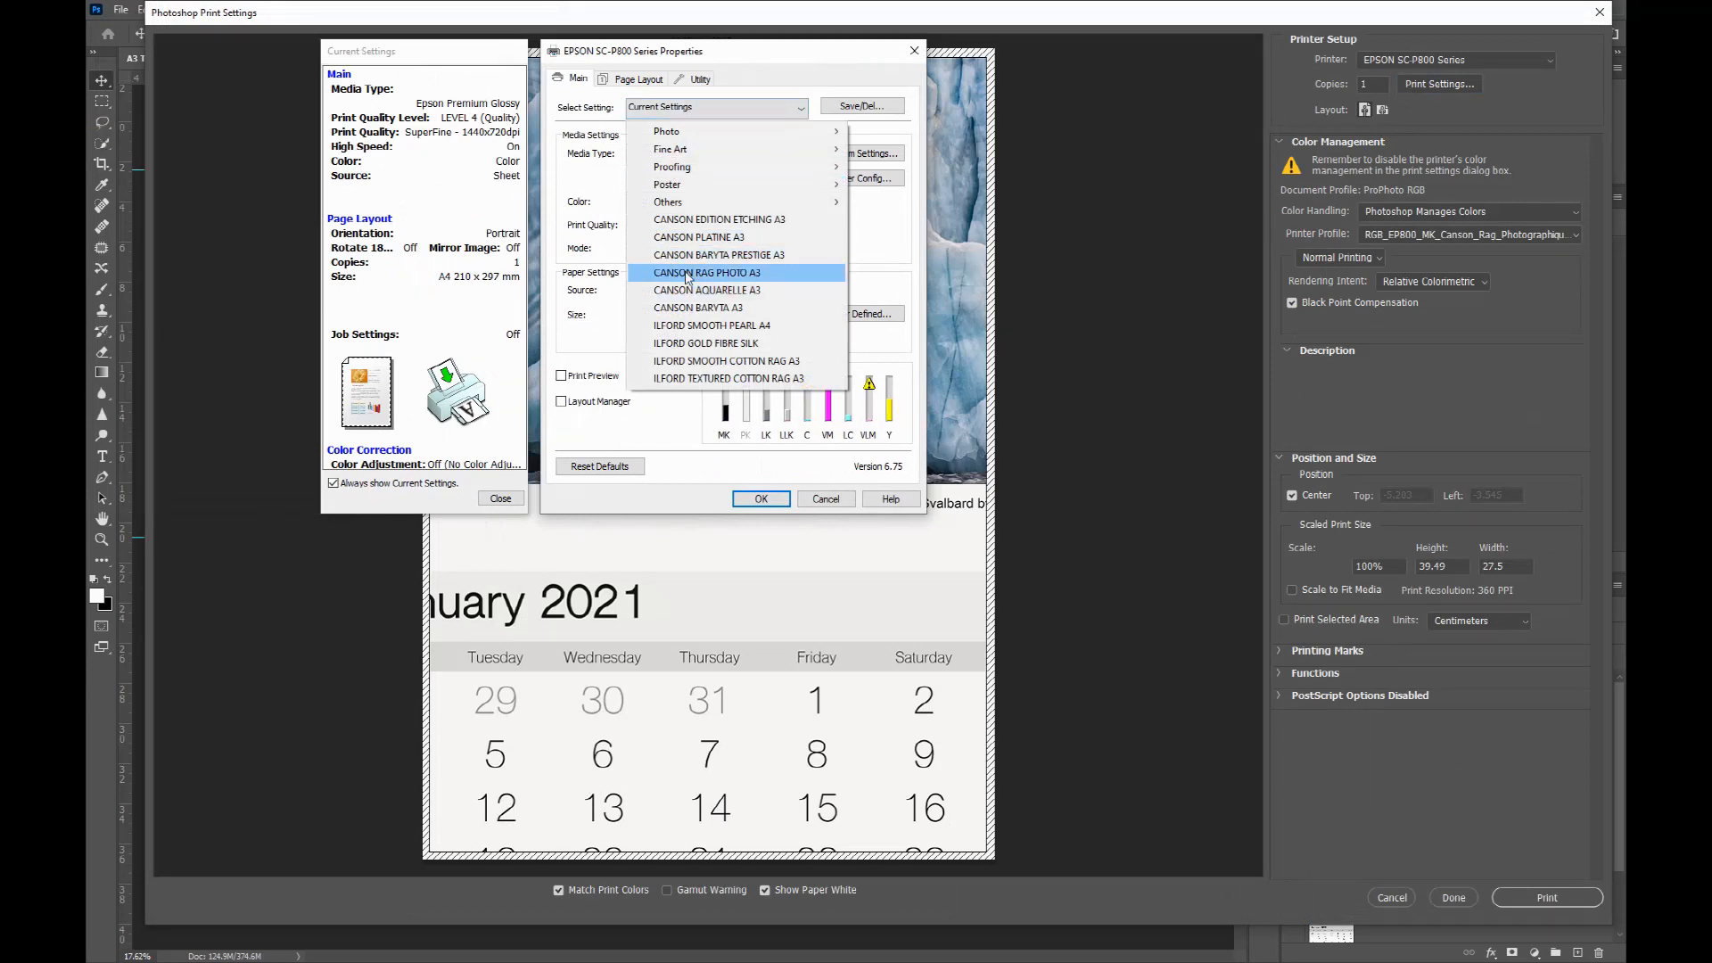
{"action": "left_click", "coordinate": [688, 272]}
{"action": "left_click", "coordinate": [759, 500]}
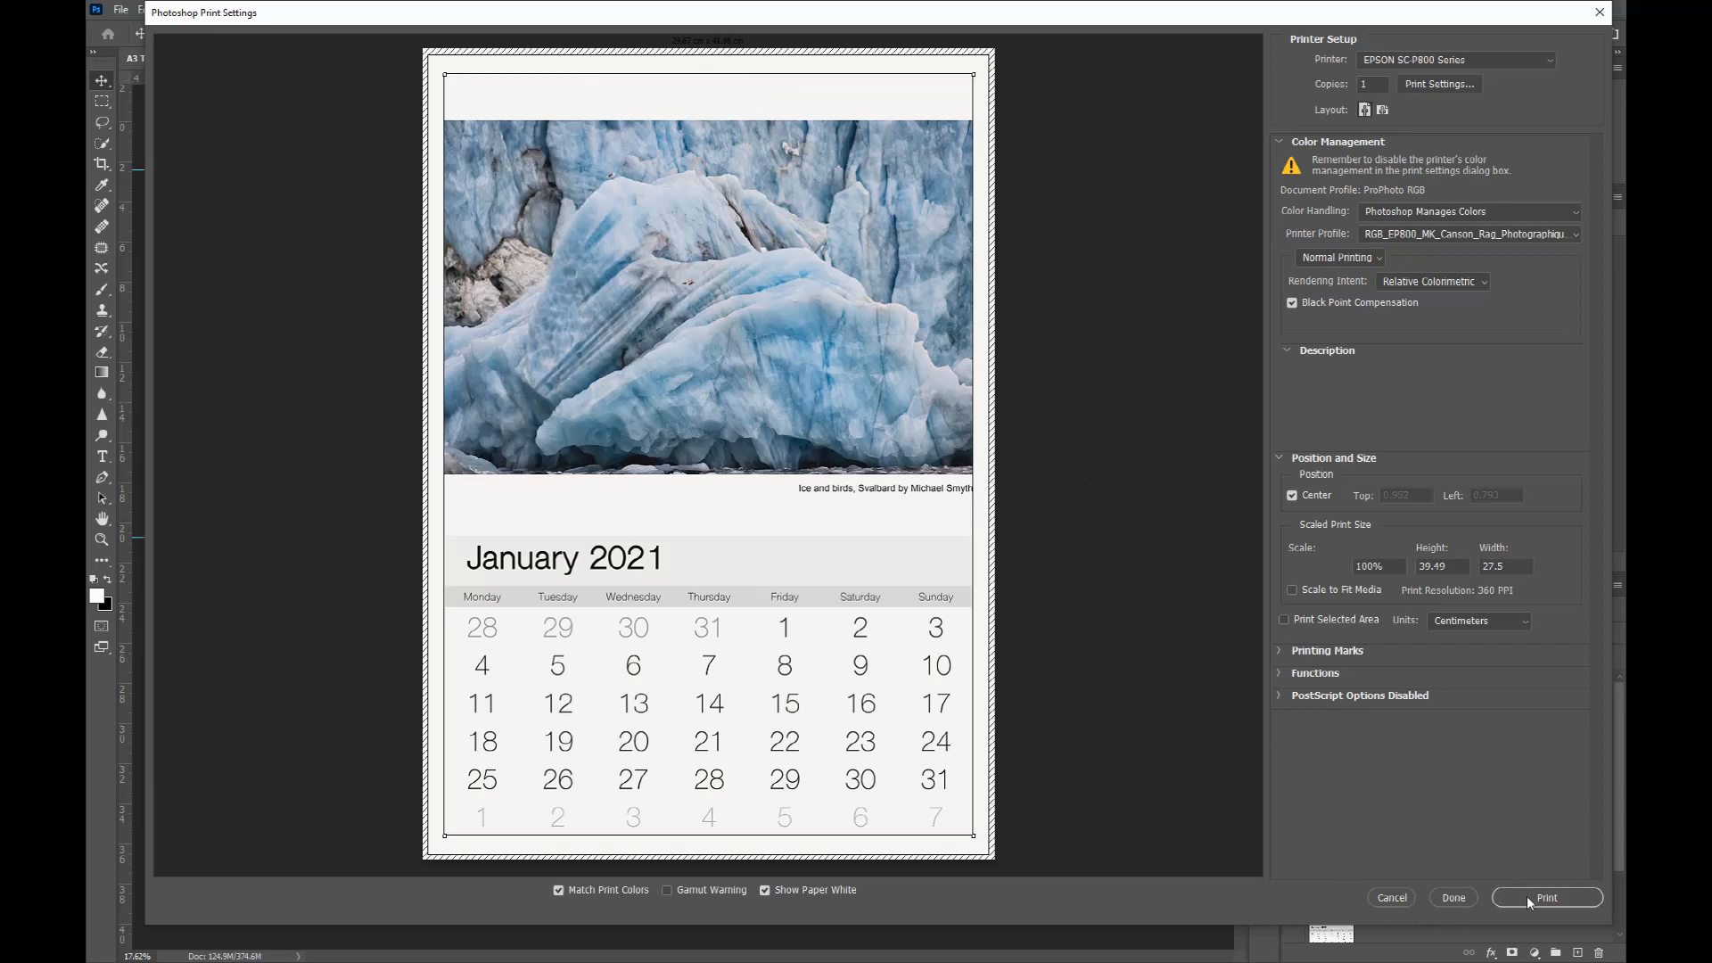
{"action": "left_click", "coordinate": [1458, 898]}
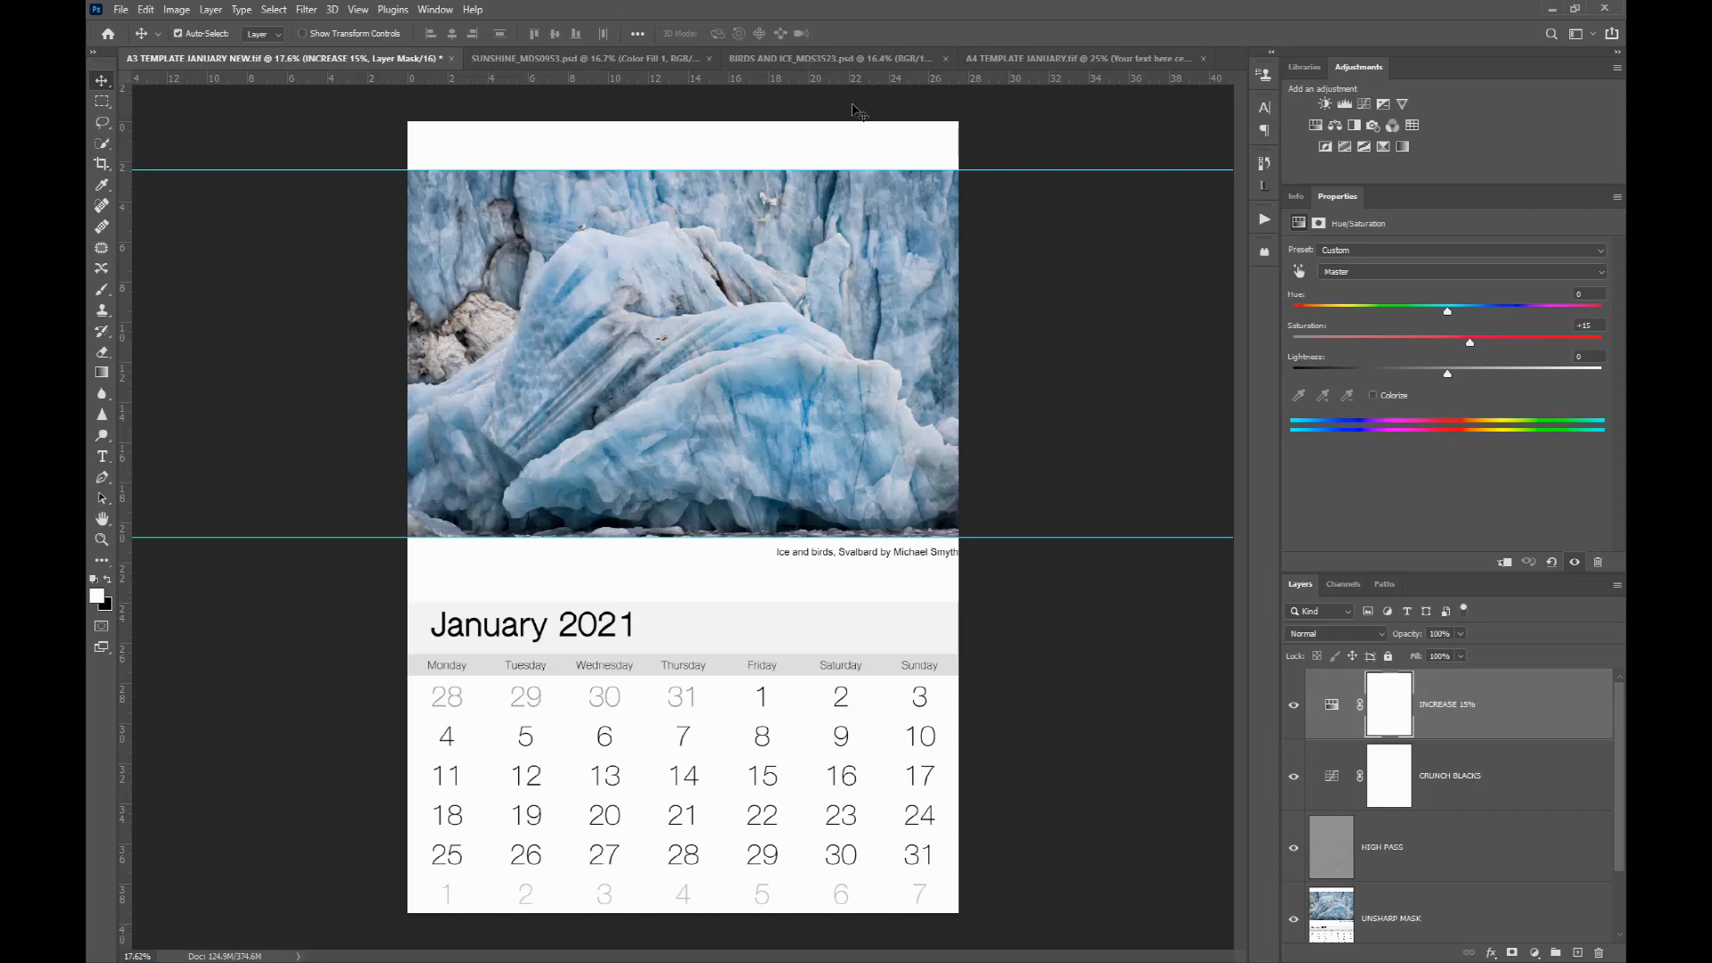
Step: Copy the ice photograph from its document into the A4 January template as a new layer
{"action": "left_click", "coordinate": [1031, 59]}
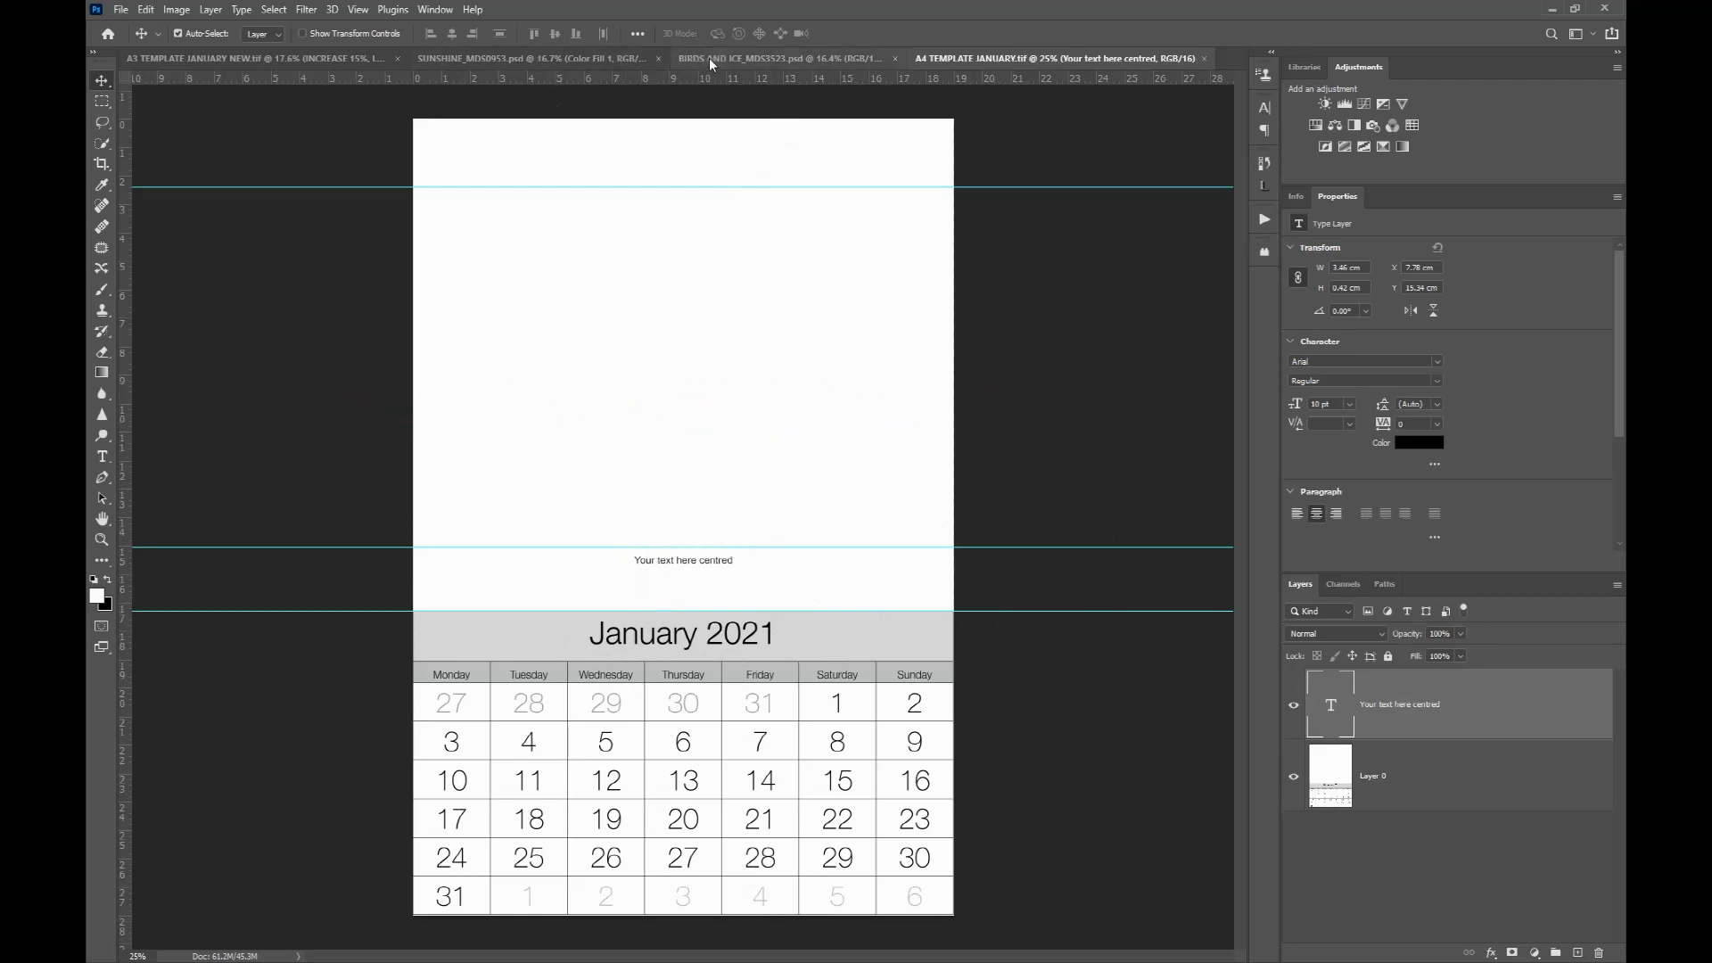
{"action": "left_click", "coordinate": [768, 61]}
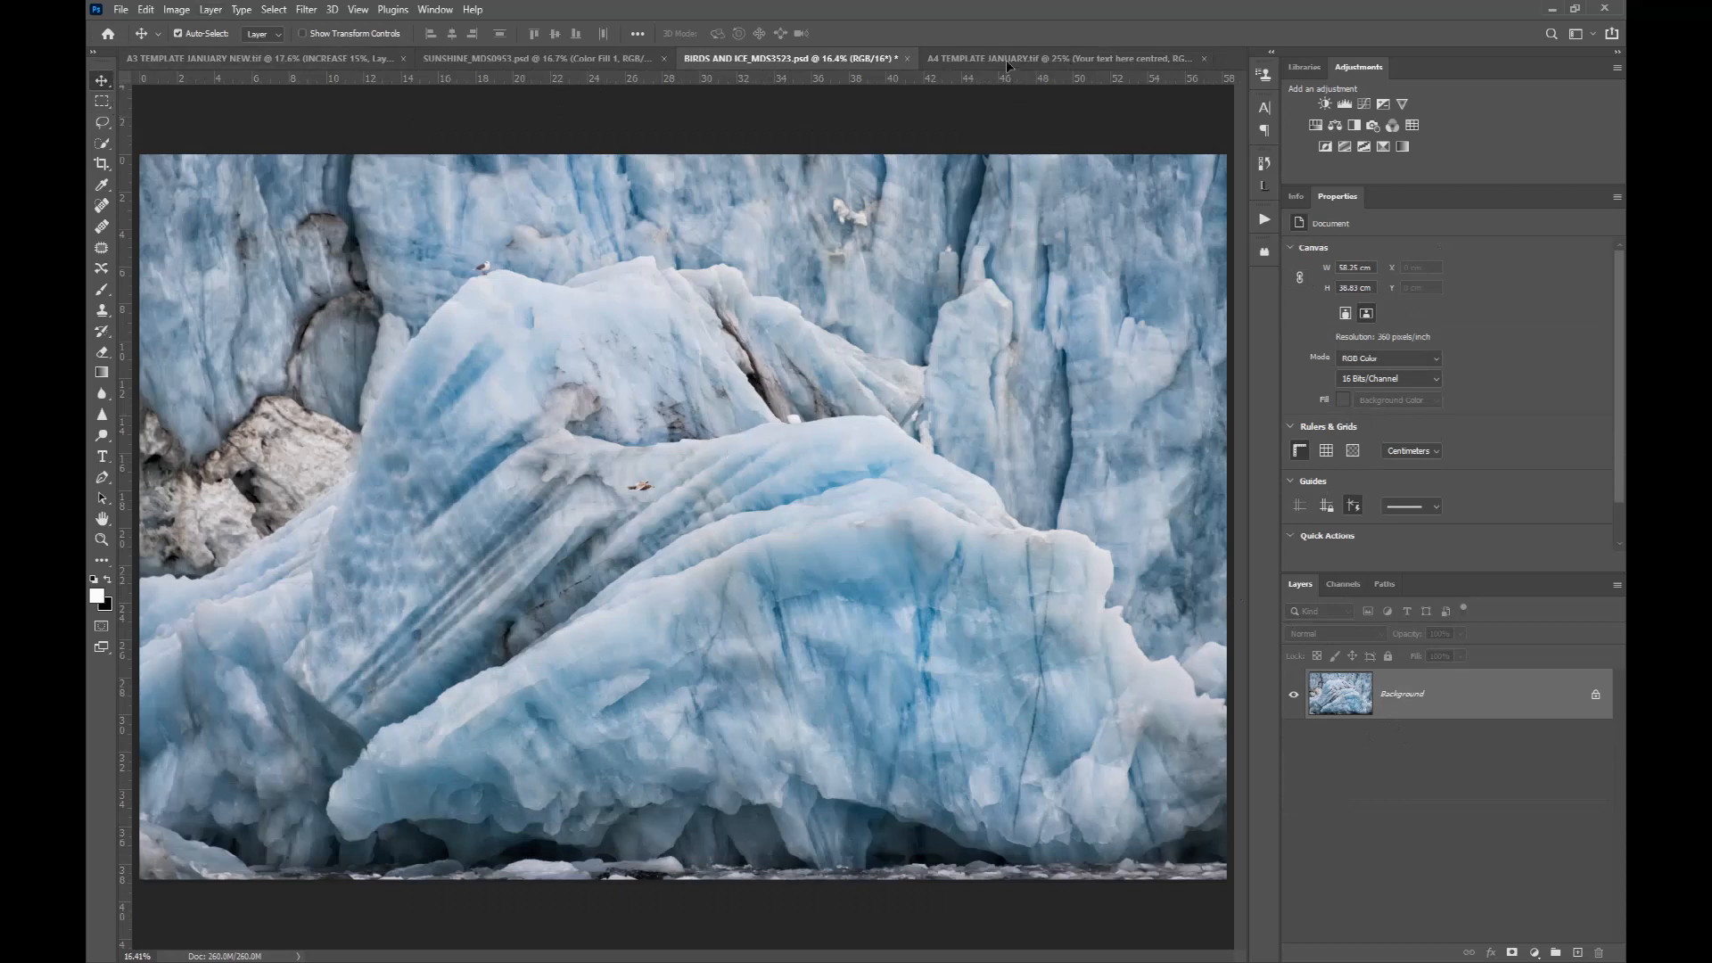
{"action": "left_click_drag", "start_coordinate": [1007, 65], "coordinate": [847, 214]}
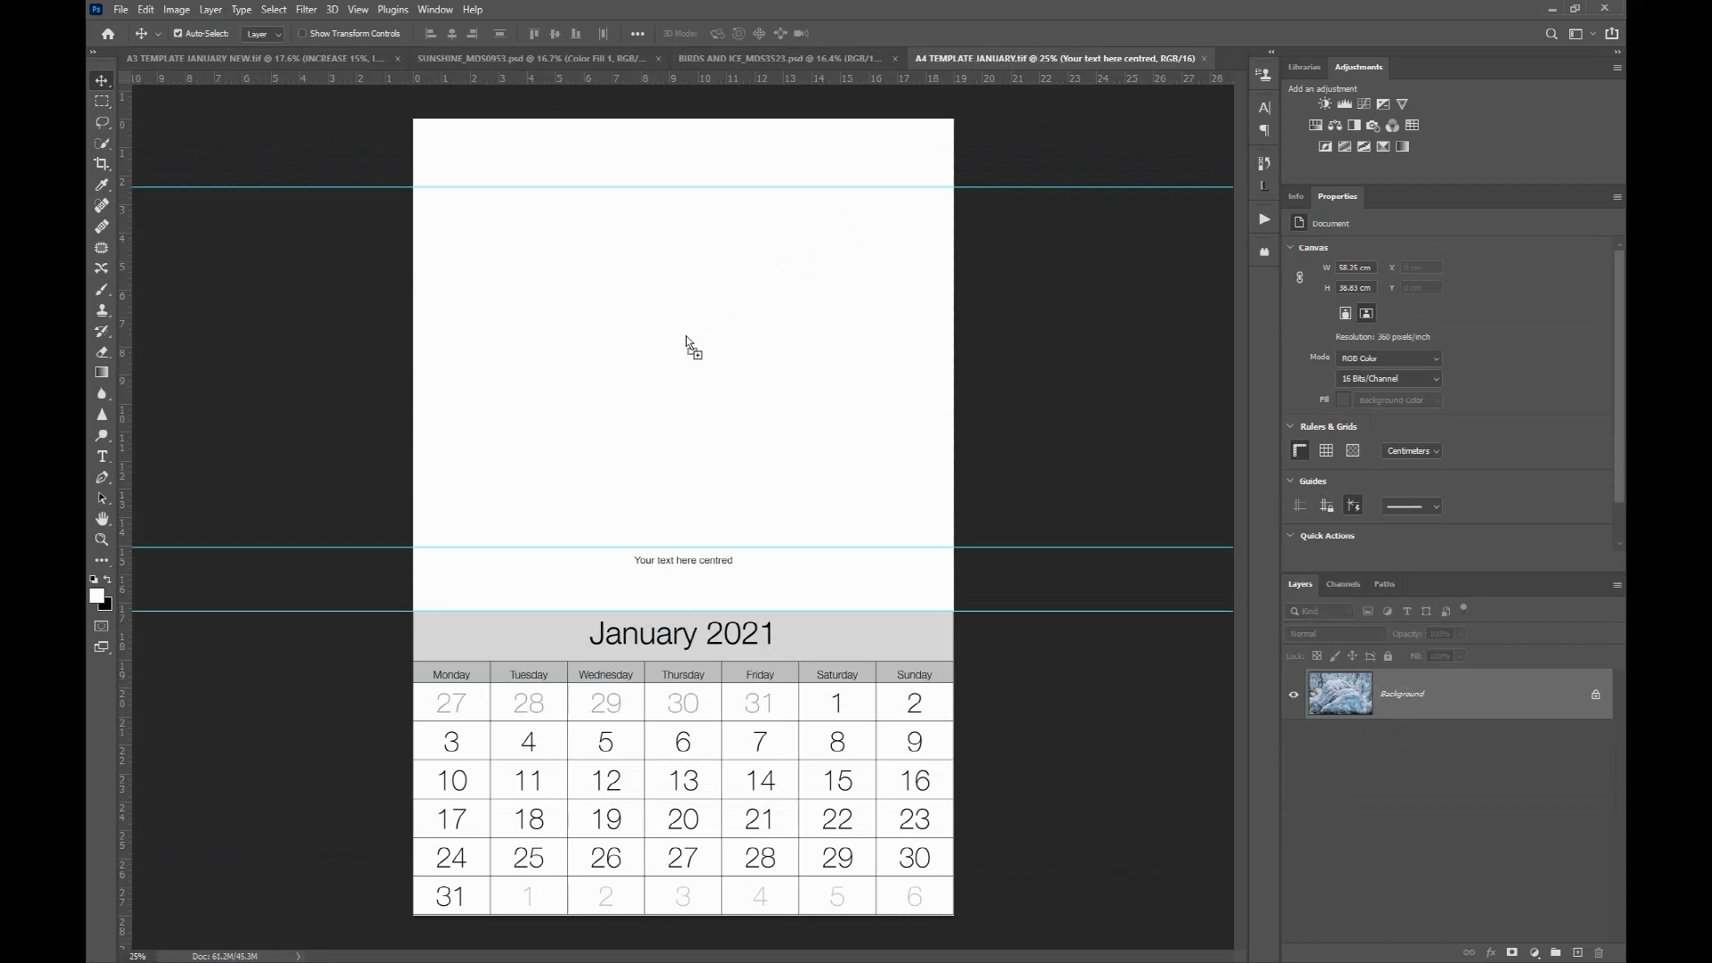
{"action": "left_click_drag", "start_coordinate": [686, 337], "coordinate": [687, 337]}
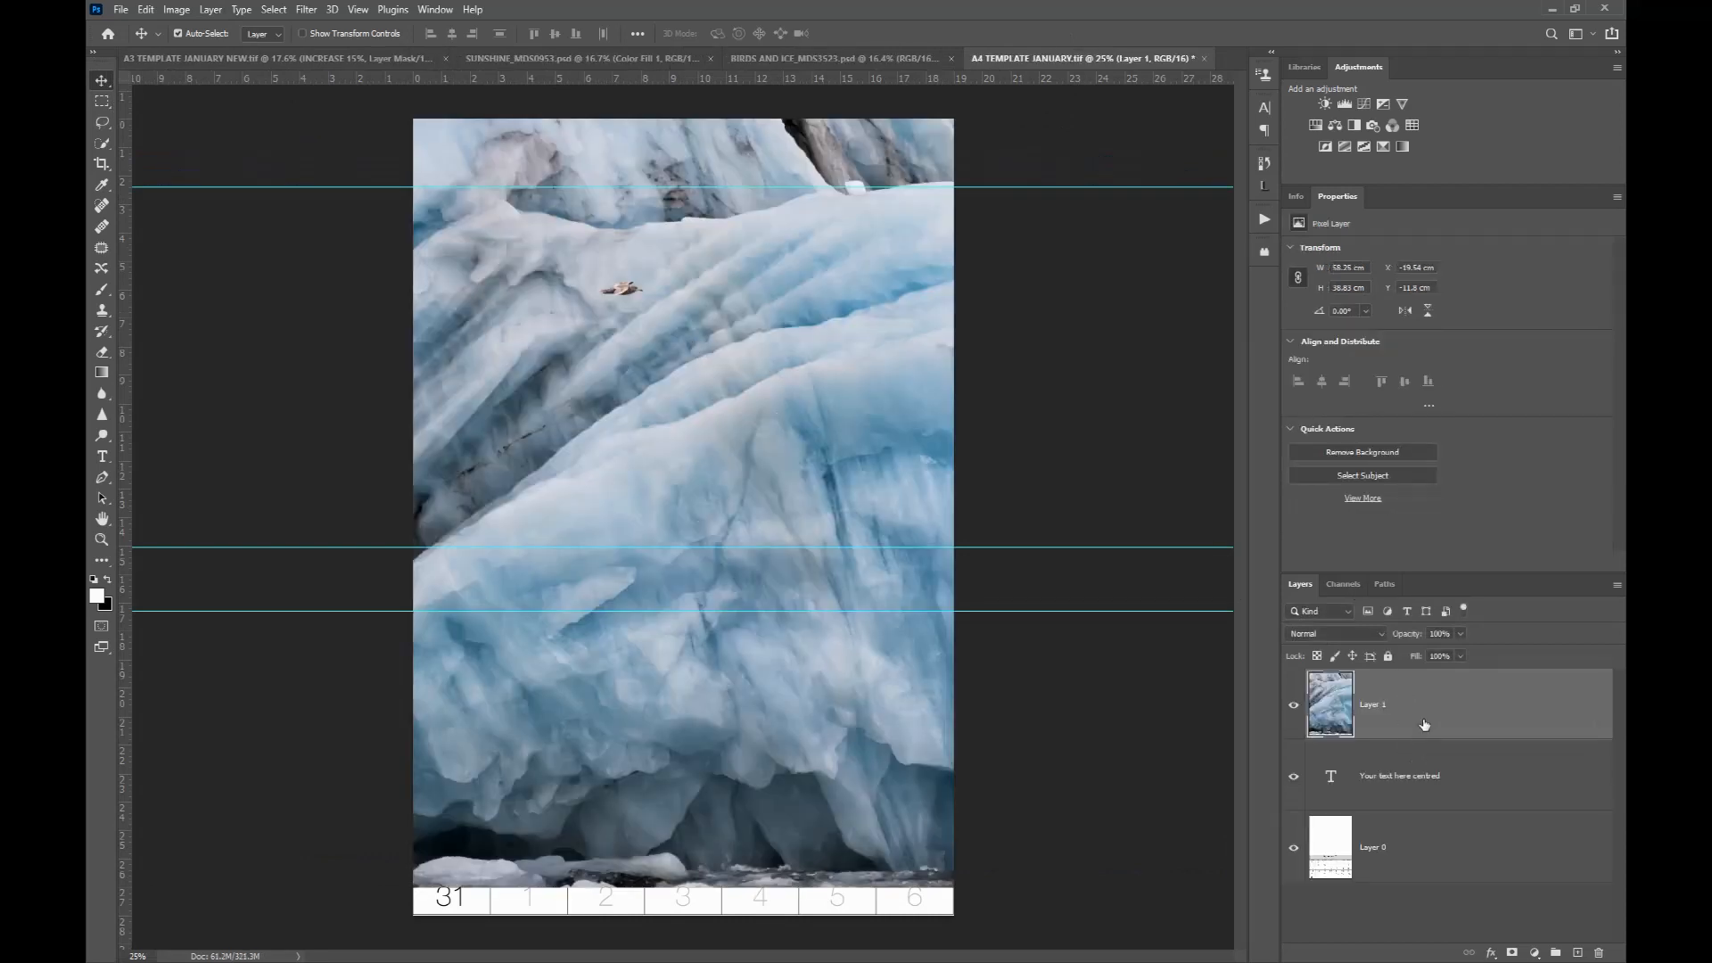
Step: Free-transform the ice photo in the A4 template, scaling it down to about 33% so it sits between the two upper guides
{"action": "scroll", "coordinate": [676, 239], "scroll_direction": "down", "scroll_amount": 4}
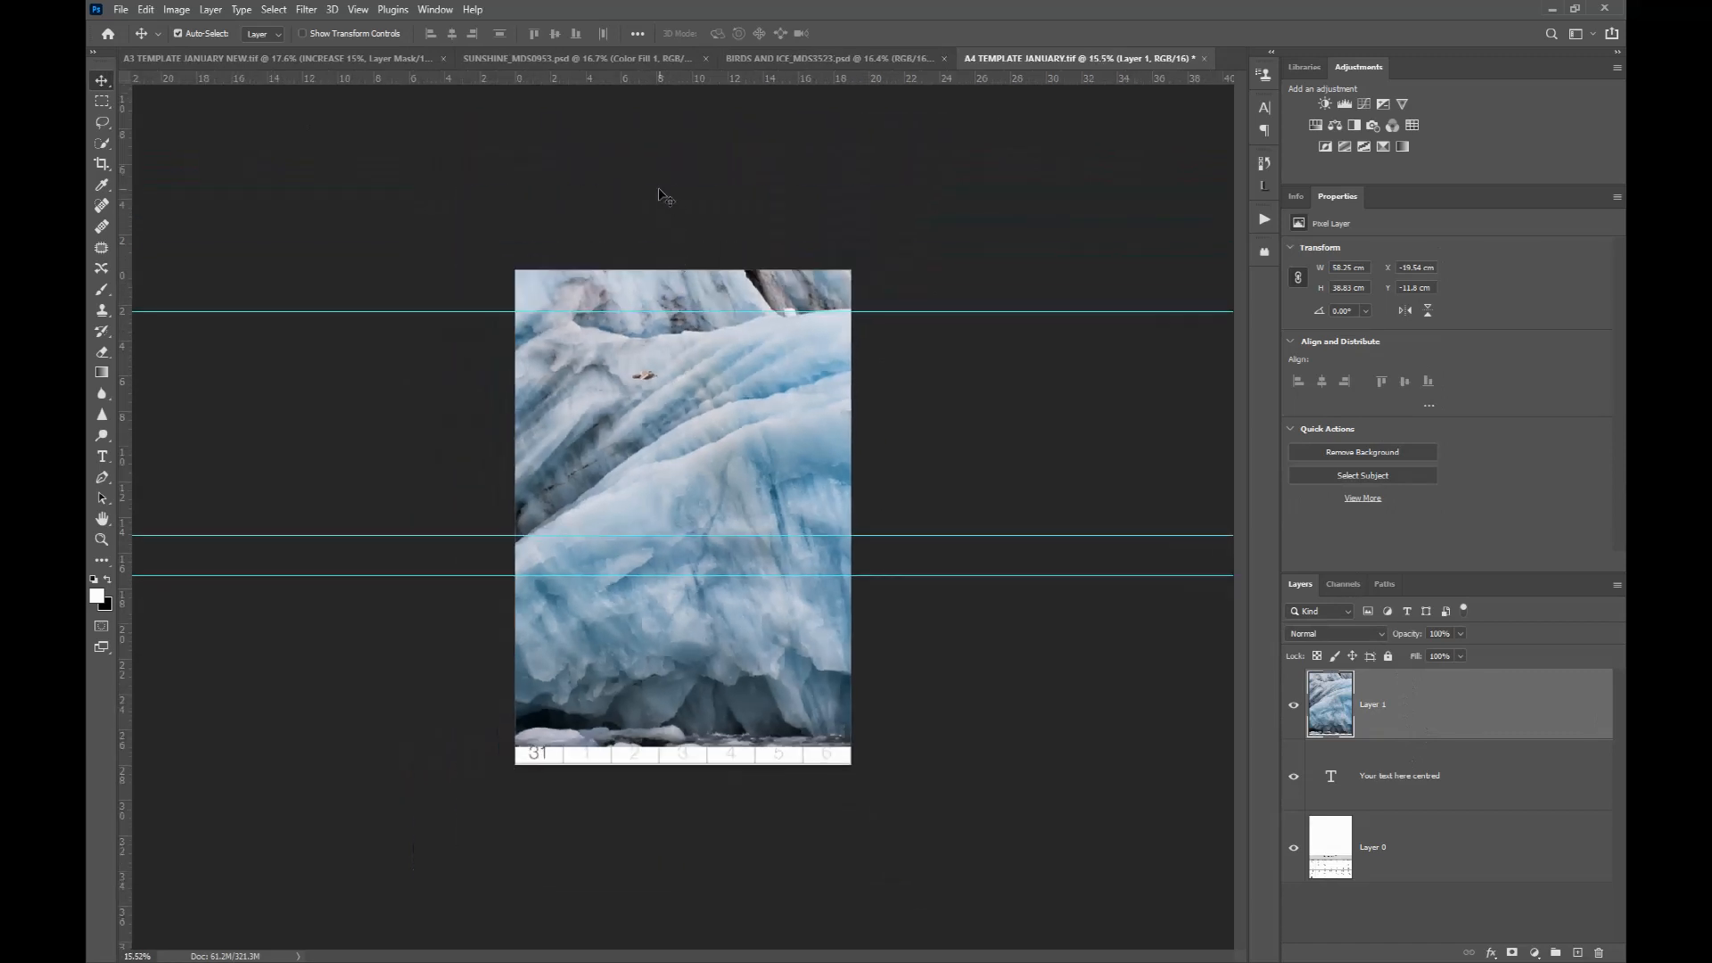
{"action": "key", "text": "ctrl+t"}
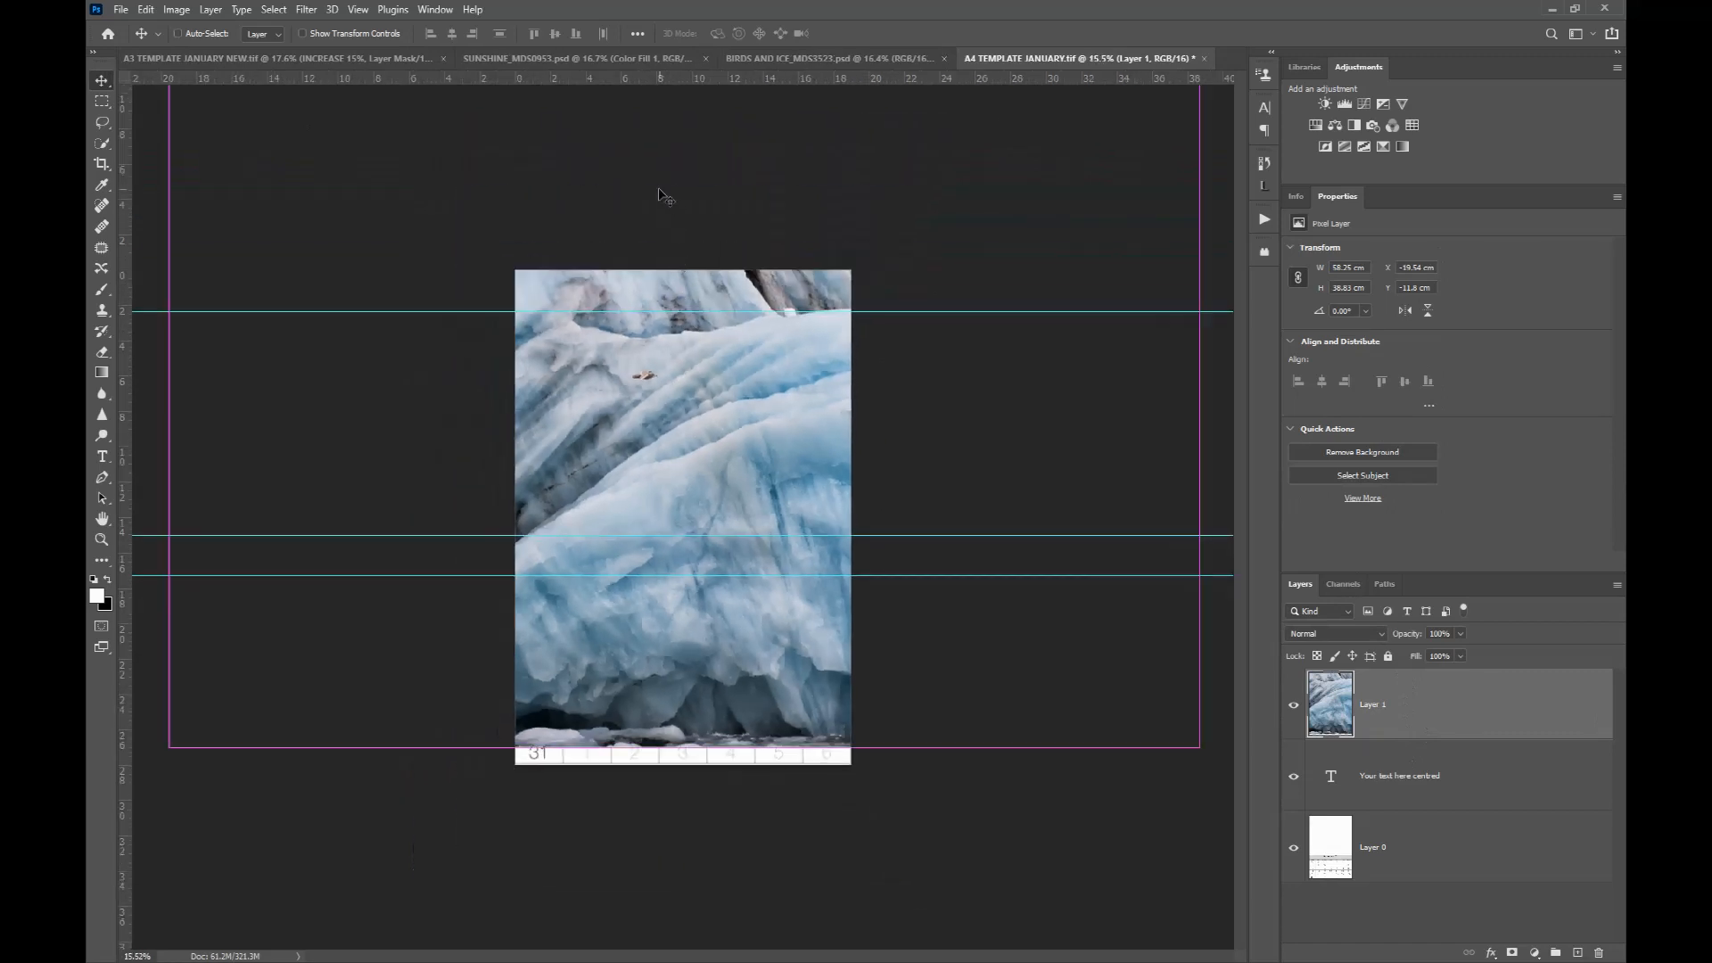
{"action": "scroll", "coordinate": [658, 187], "scroll_direction": "down", "scroll_amount": 1}
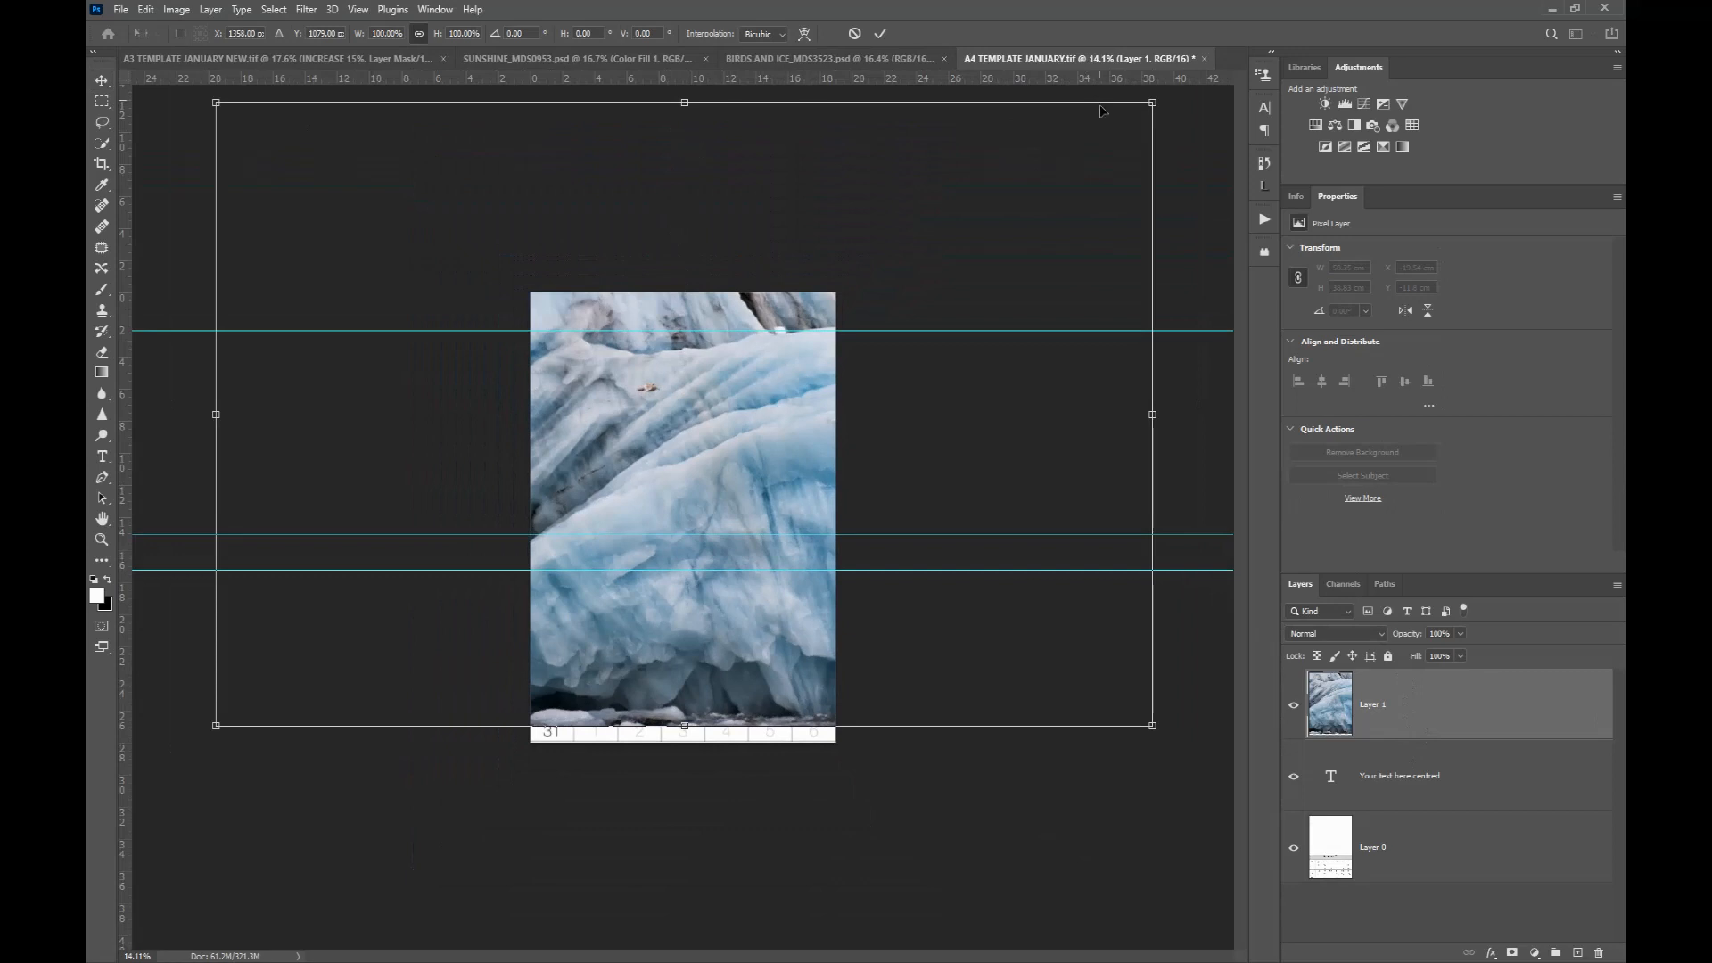
{"action": "left_click_drag", "start_coordinate": [1151, 104], "coordinate": [808, 331]}
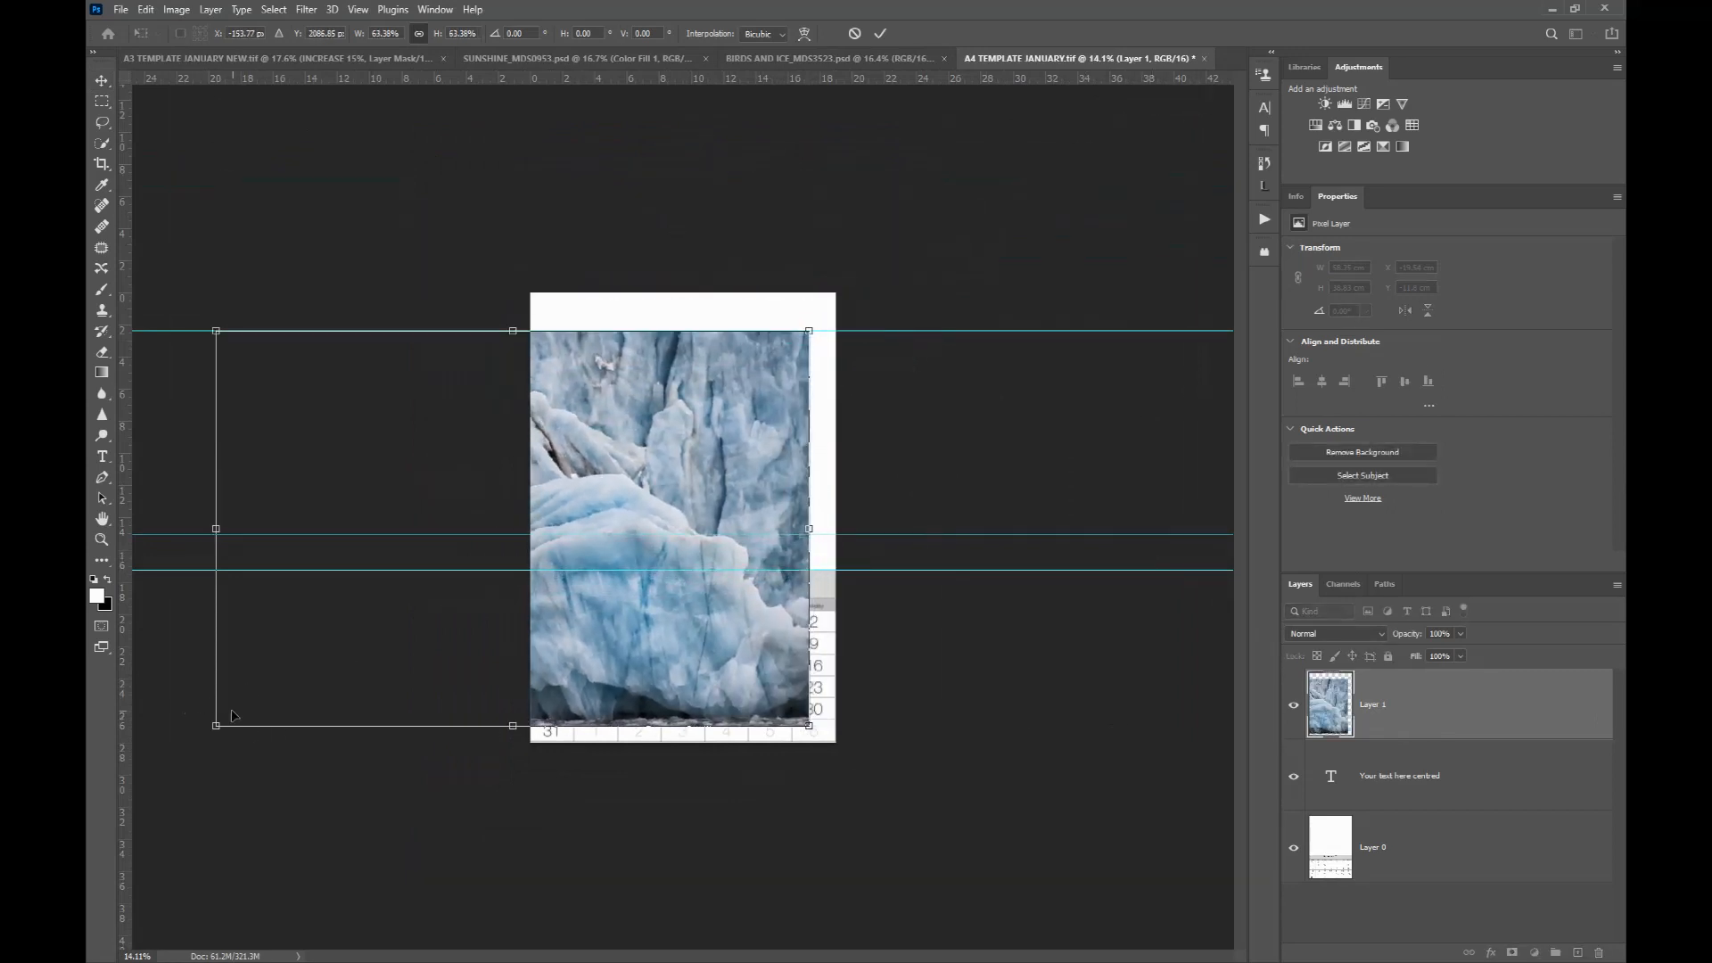
{"action": "left_click_drag", "start_coordinate": [216, 725], "coordinate": [510, 553]}
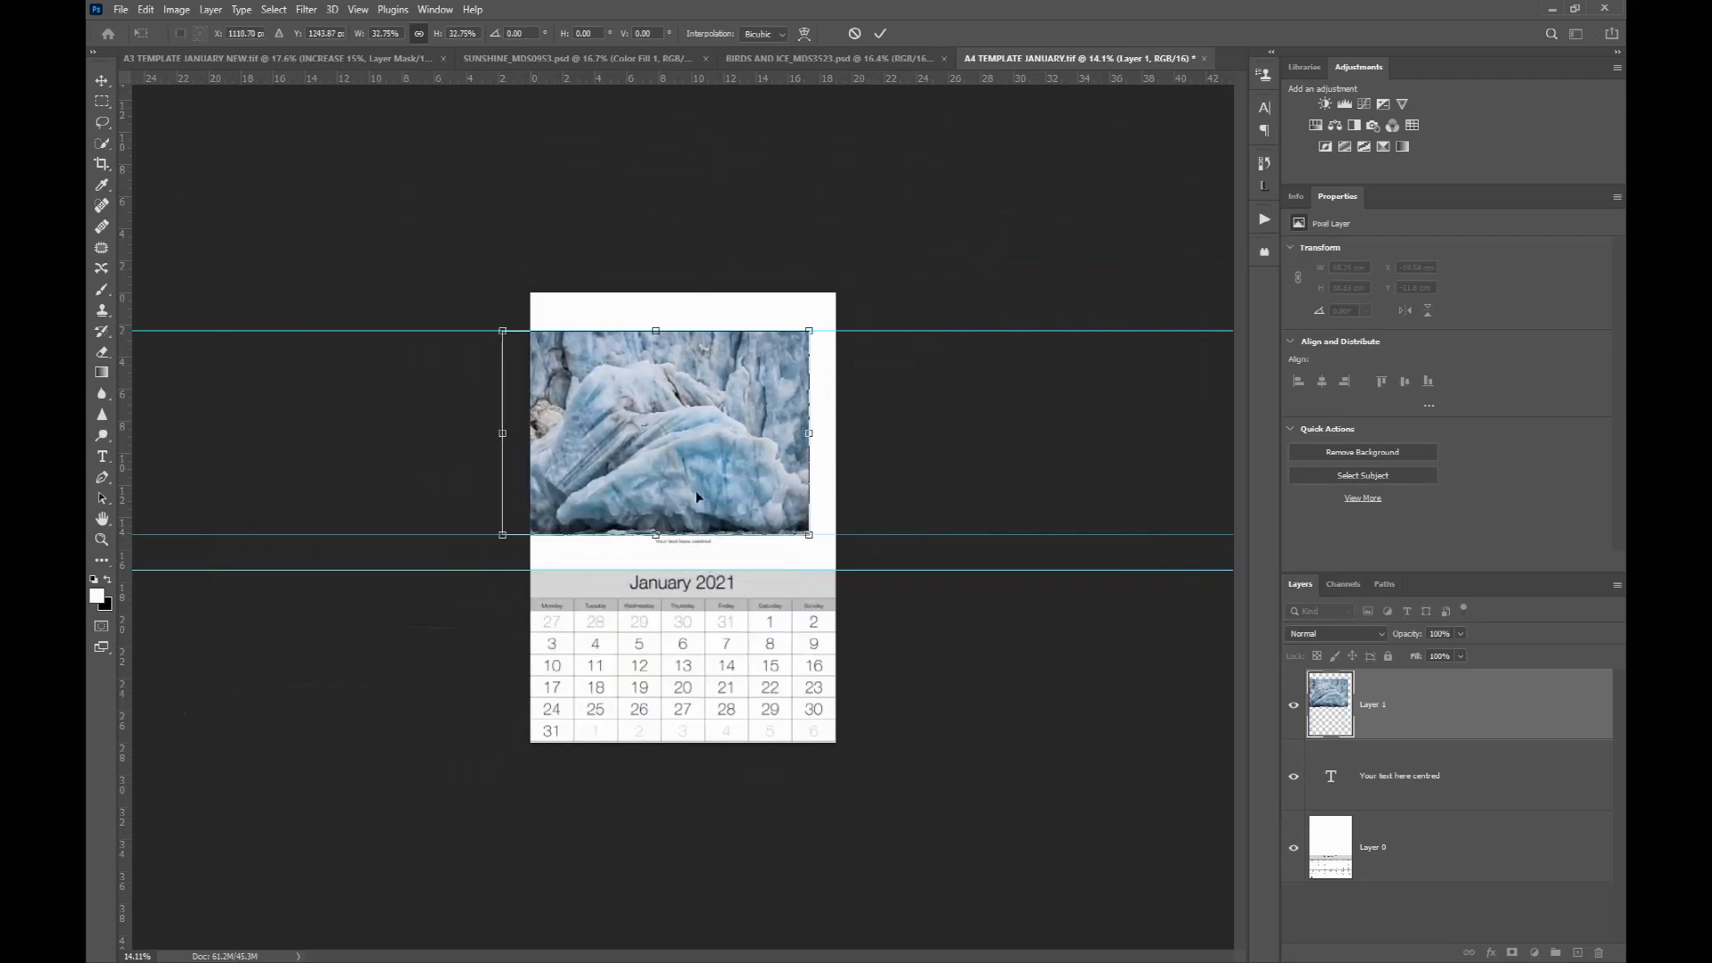
{"action": "scroll", "coordinate": [695, 490], "scroll_direction": "up", "scroll_amount": 2}
{"action": "left_click_drag", "start_coordinate": [738, 412], "coordinate": [774, 410]}
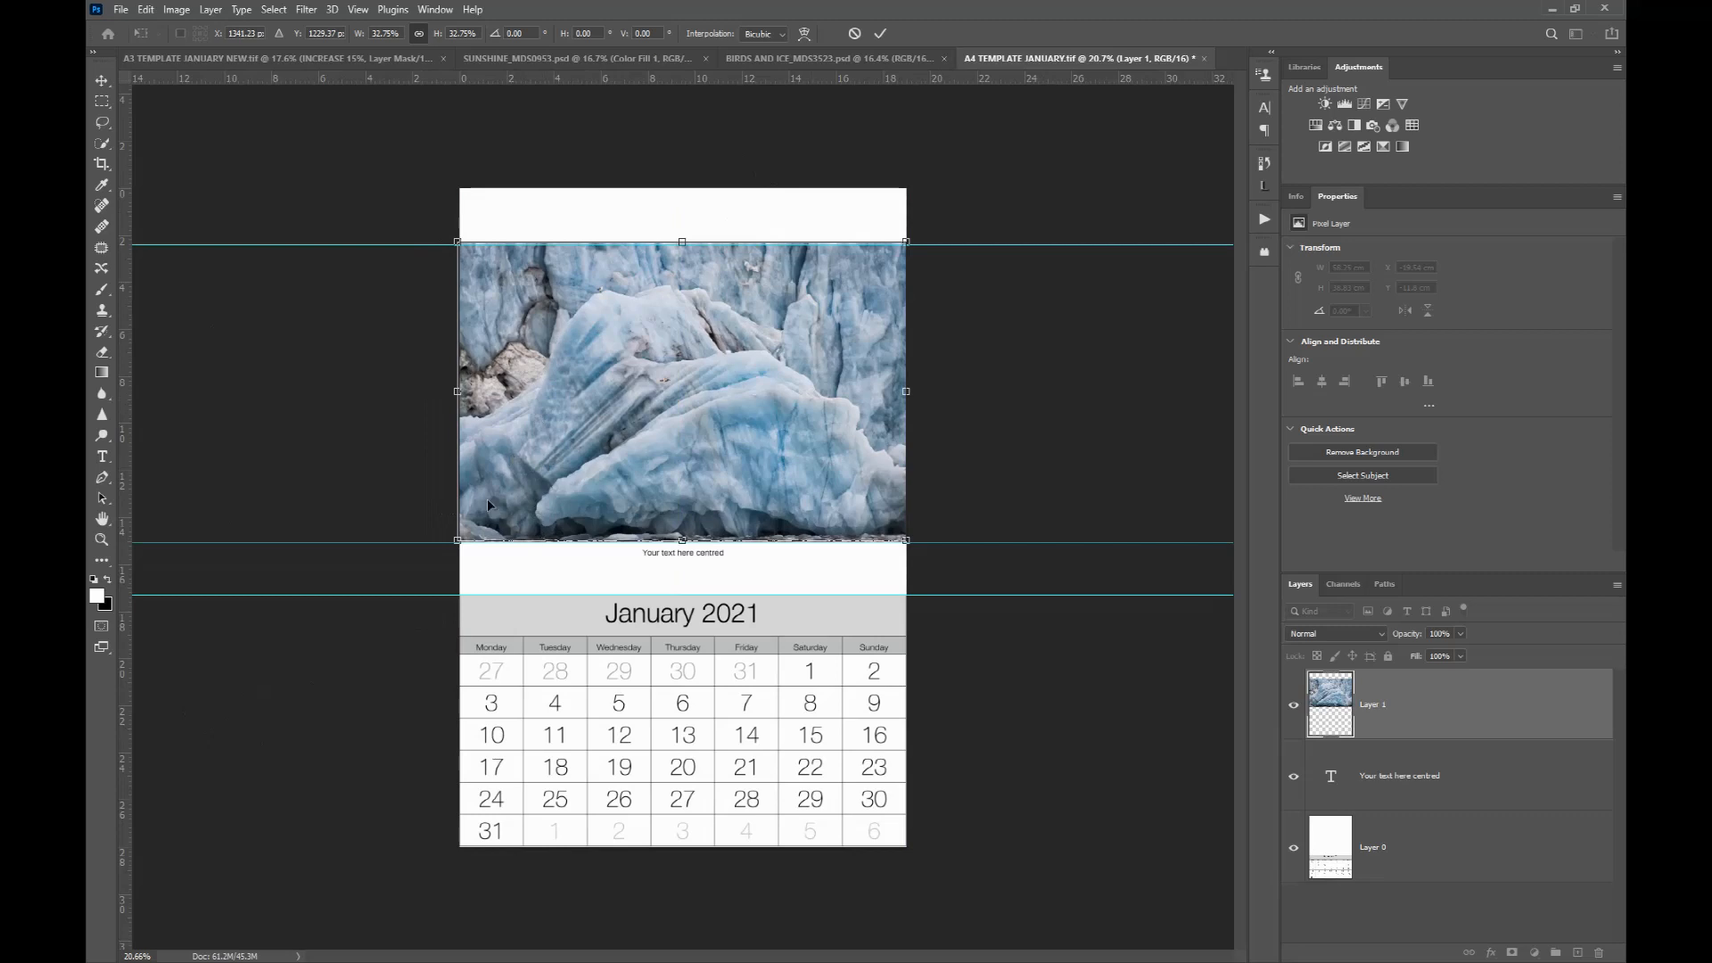
Step: Fine-tune the A4 photo's edges and position so they align with the guides and page edges, then commit the transform
{"action": "scroll", "coordinate": [487, 500], "scroll_direction": "up", "scroll_amount": 3}
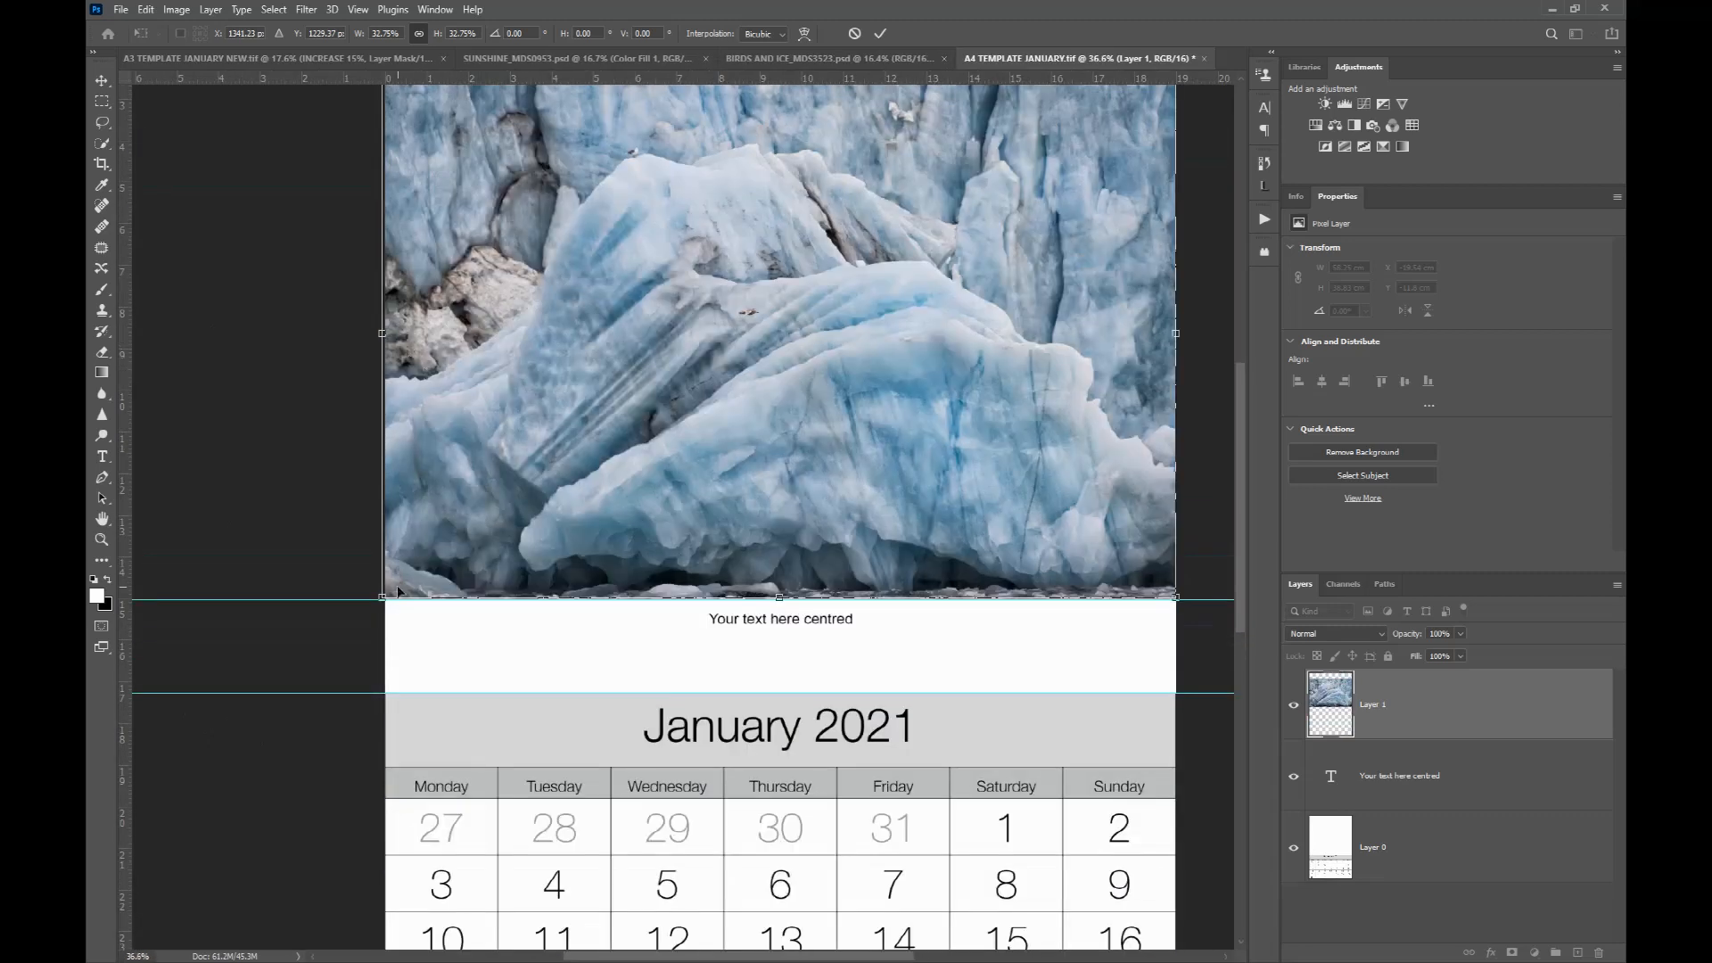
{"action": "scroll", "coordinate": [398, 591], "scroll_direction": "up", "scroll_amount": 3}
{"action": "scroll", "coordinate": [362, 611], "scroll_direction": "down", "scroll_amount": 1}
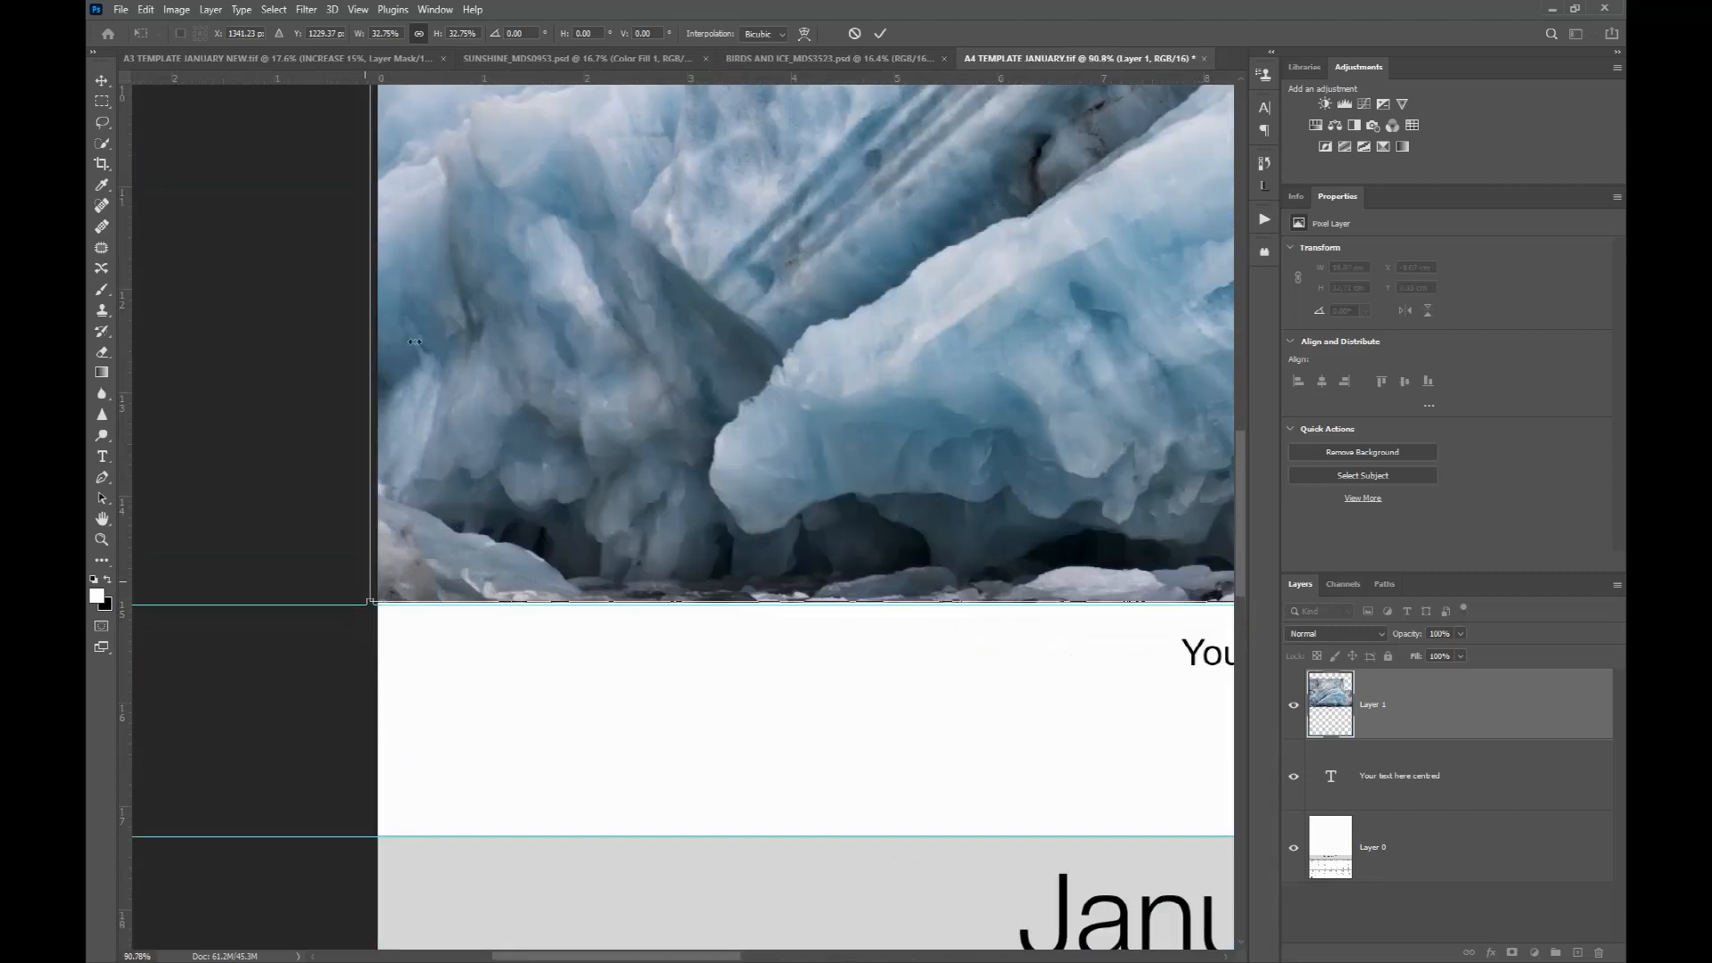
{"action": "scroll", "coordinate": [415, 342], "scroll_direction": "down", "scroll_amount": 2}
{"action": "scroll", "coordinate": [920, 192], "scroll_direction": "down", "scroll_amount": 4}
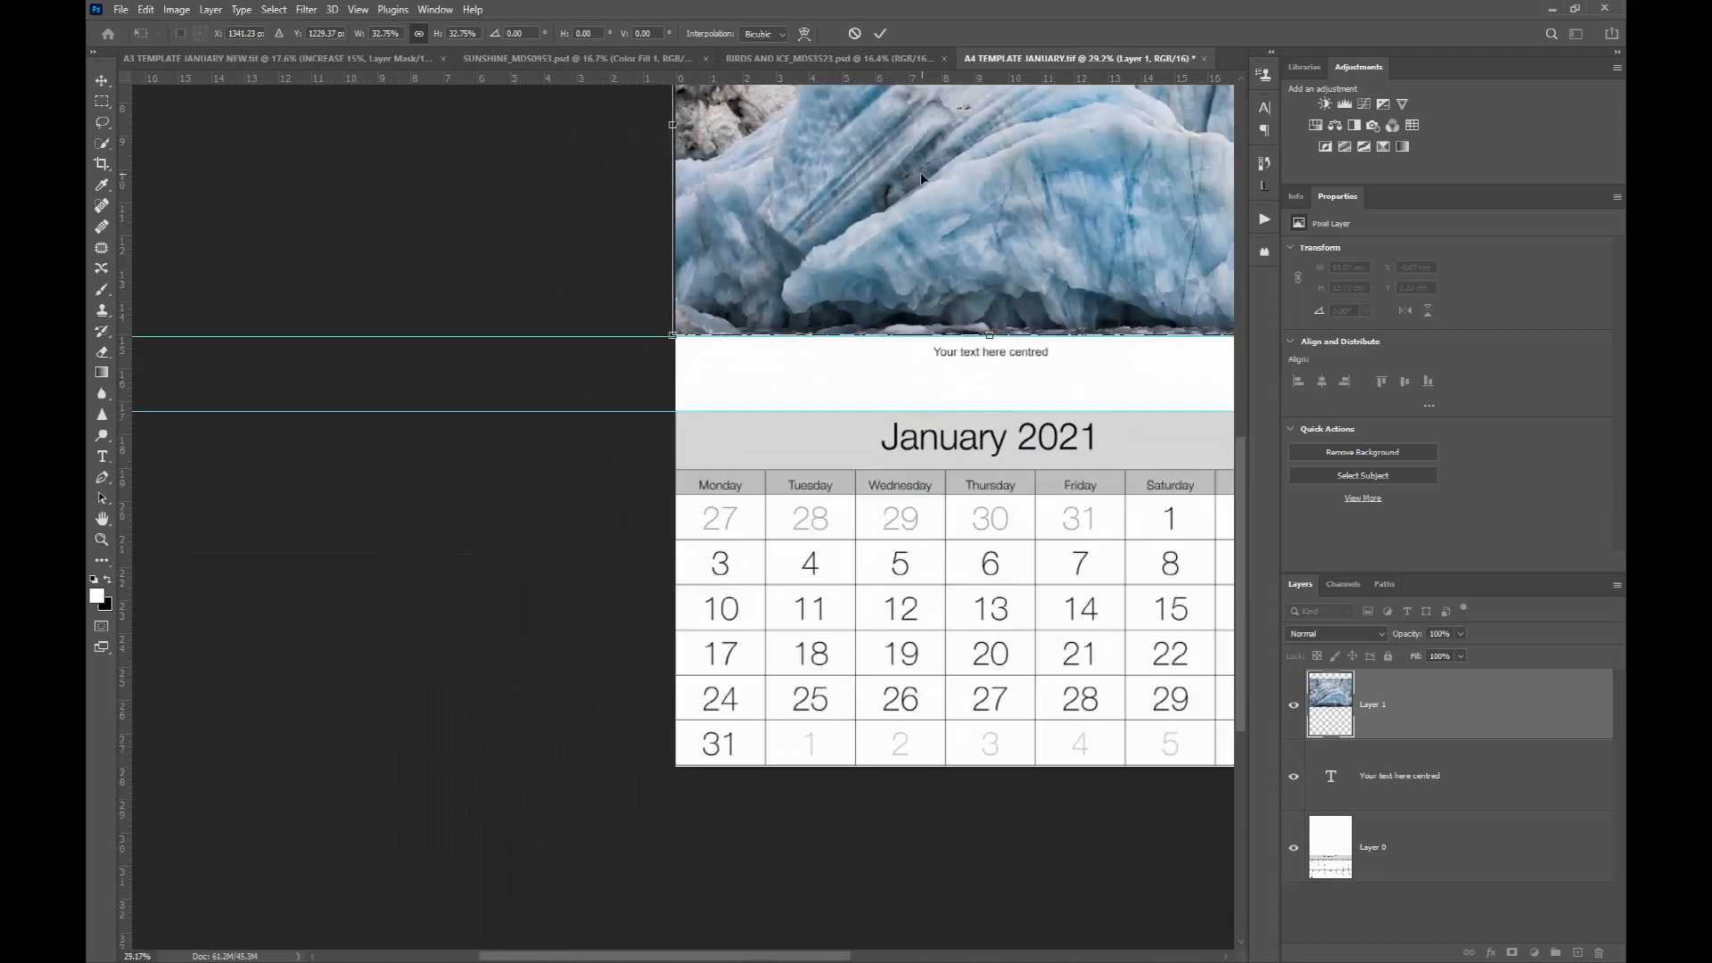
{"action": "left_click_drag", "start_coordinate": [988, 176], "coordinate": [771, 580]}
{"action": "scroll", "coordinate": [793, 237], "scroll_direction": "up", "scroll_amount": 6}
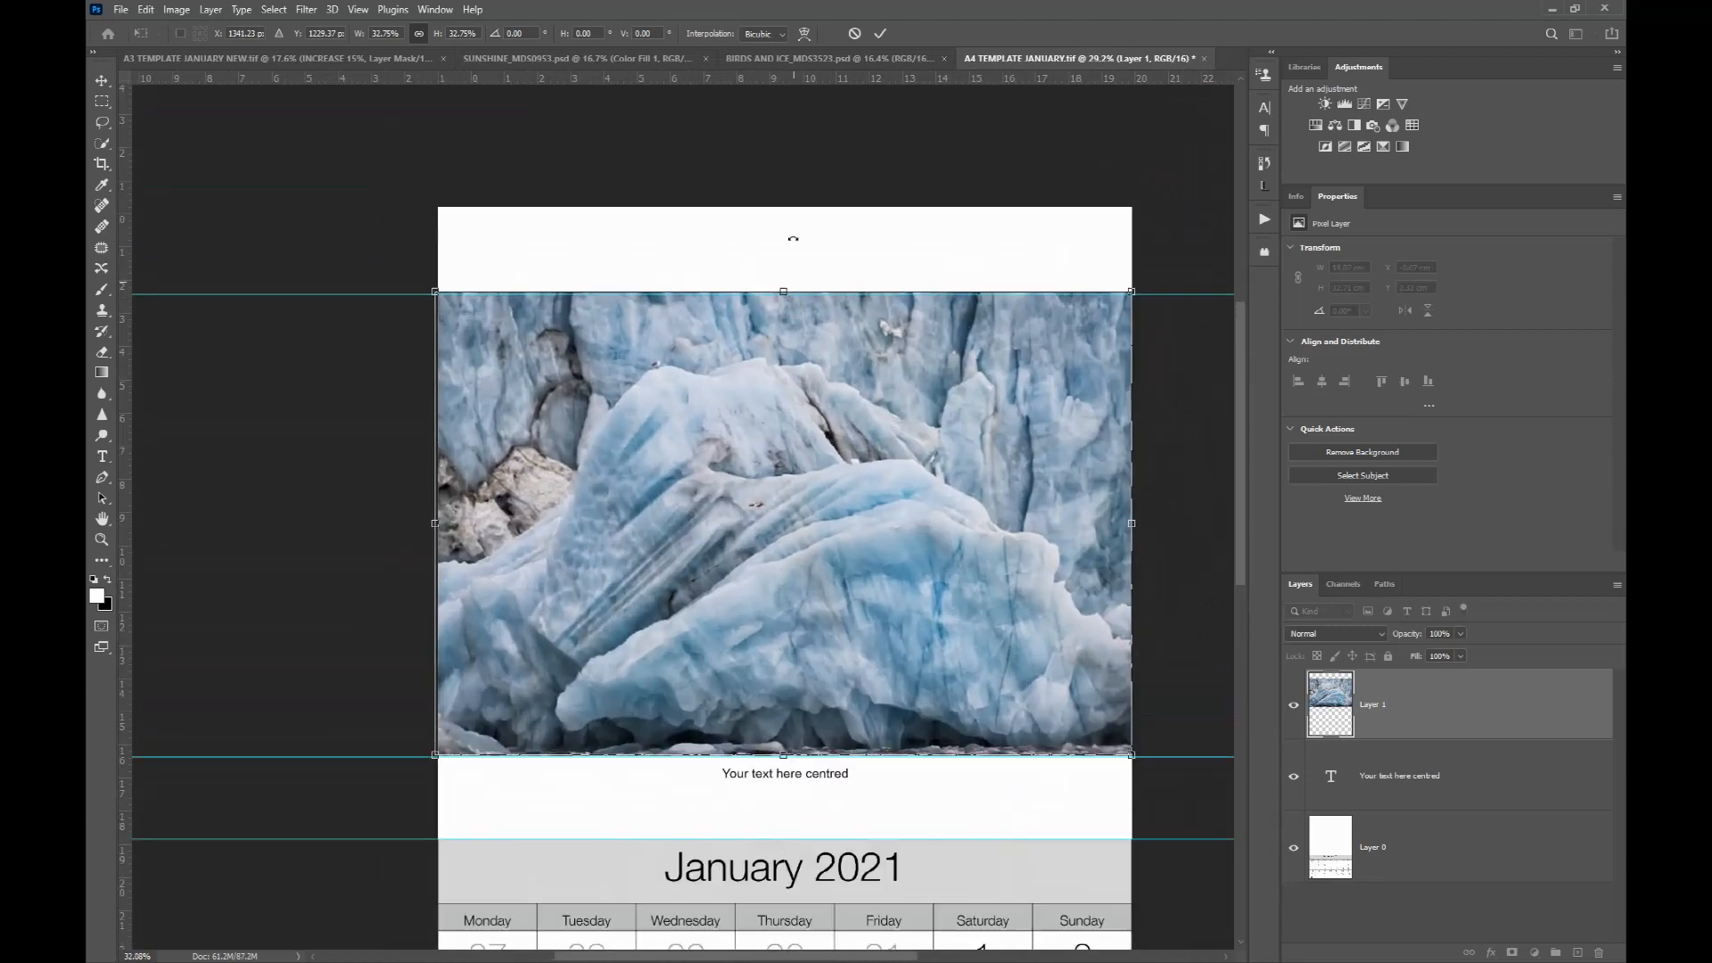
{"action": "left_click_drag", "start_coordinate": [776, 356], "coordinate": [782, 358]}
{"action": "scroll", "coordinate": [778, 431], "scroll_direction": "down", "scroll_amount": 6}
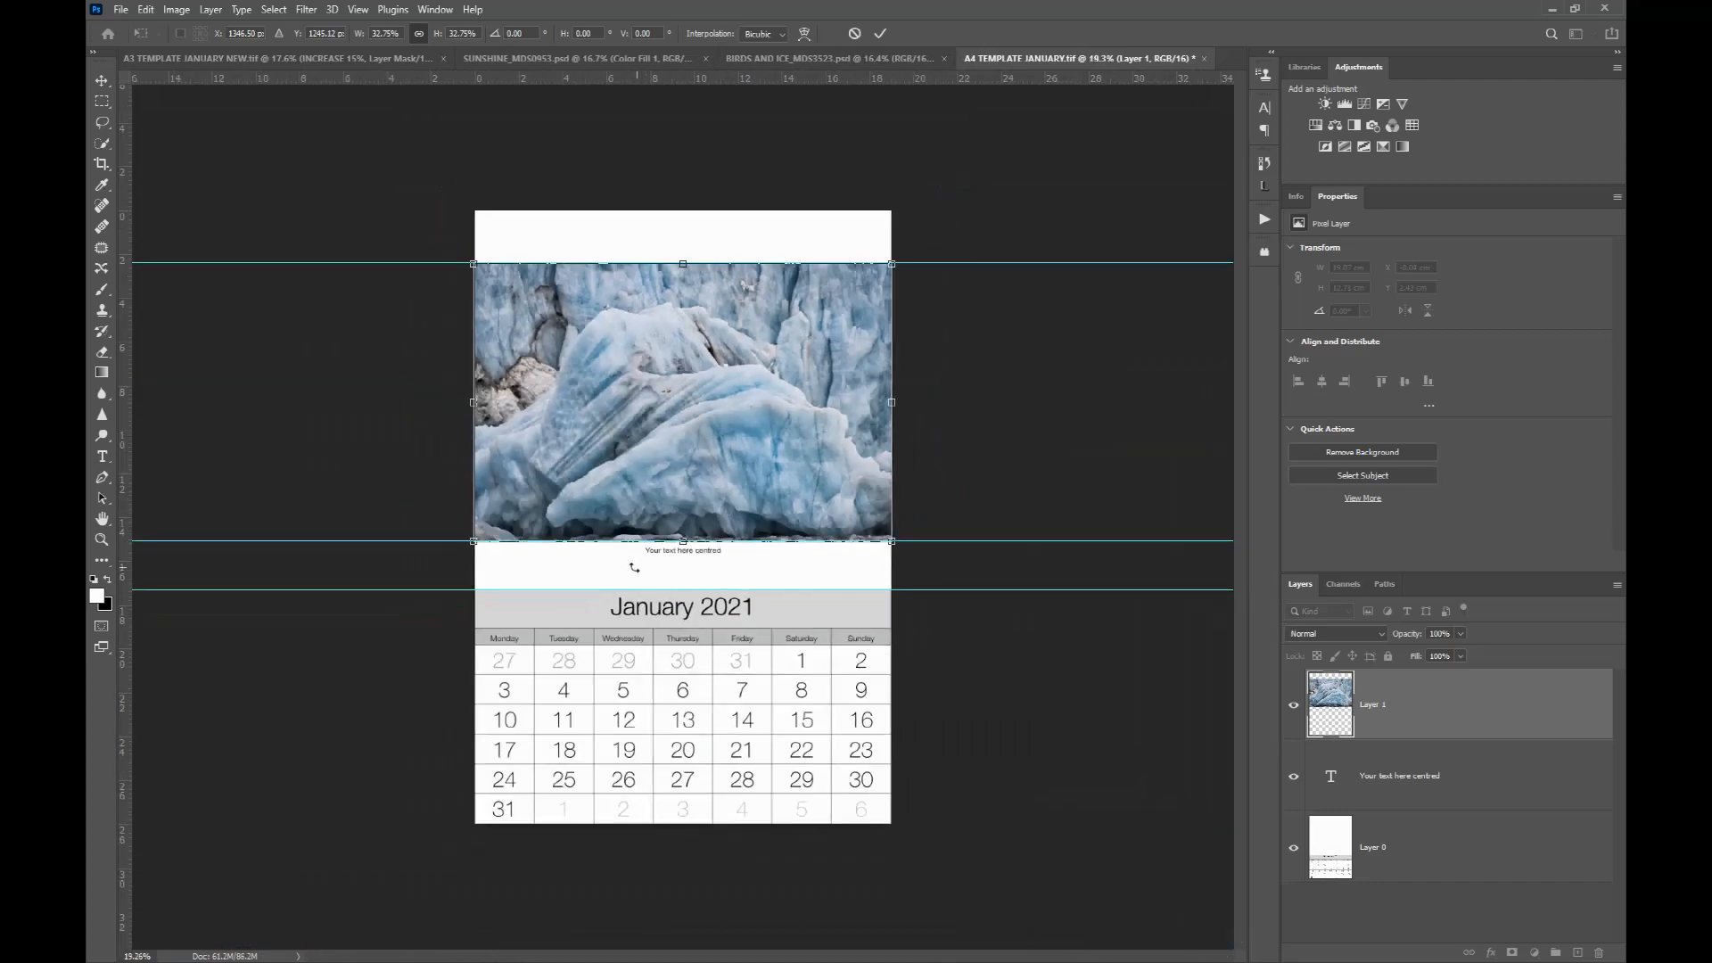
{"action": "scroll", "coordinate": [394, 549], "scroll_direction": "up", "scroll_amount": 4}
{"action": "scroll", "coordinate": [351, 535], "scroll_direction": "up", "scroll_amount": 2}
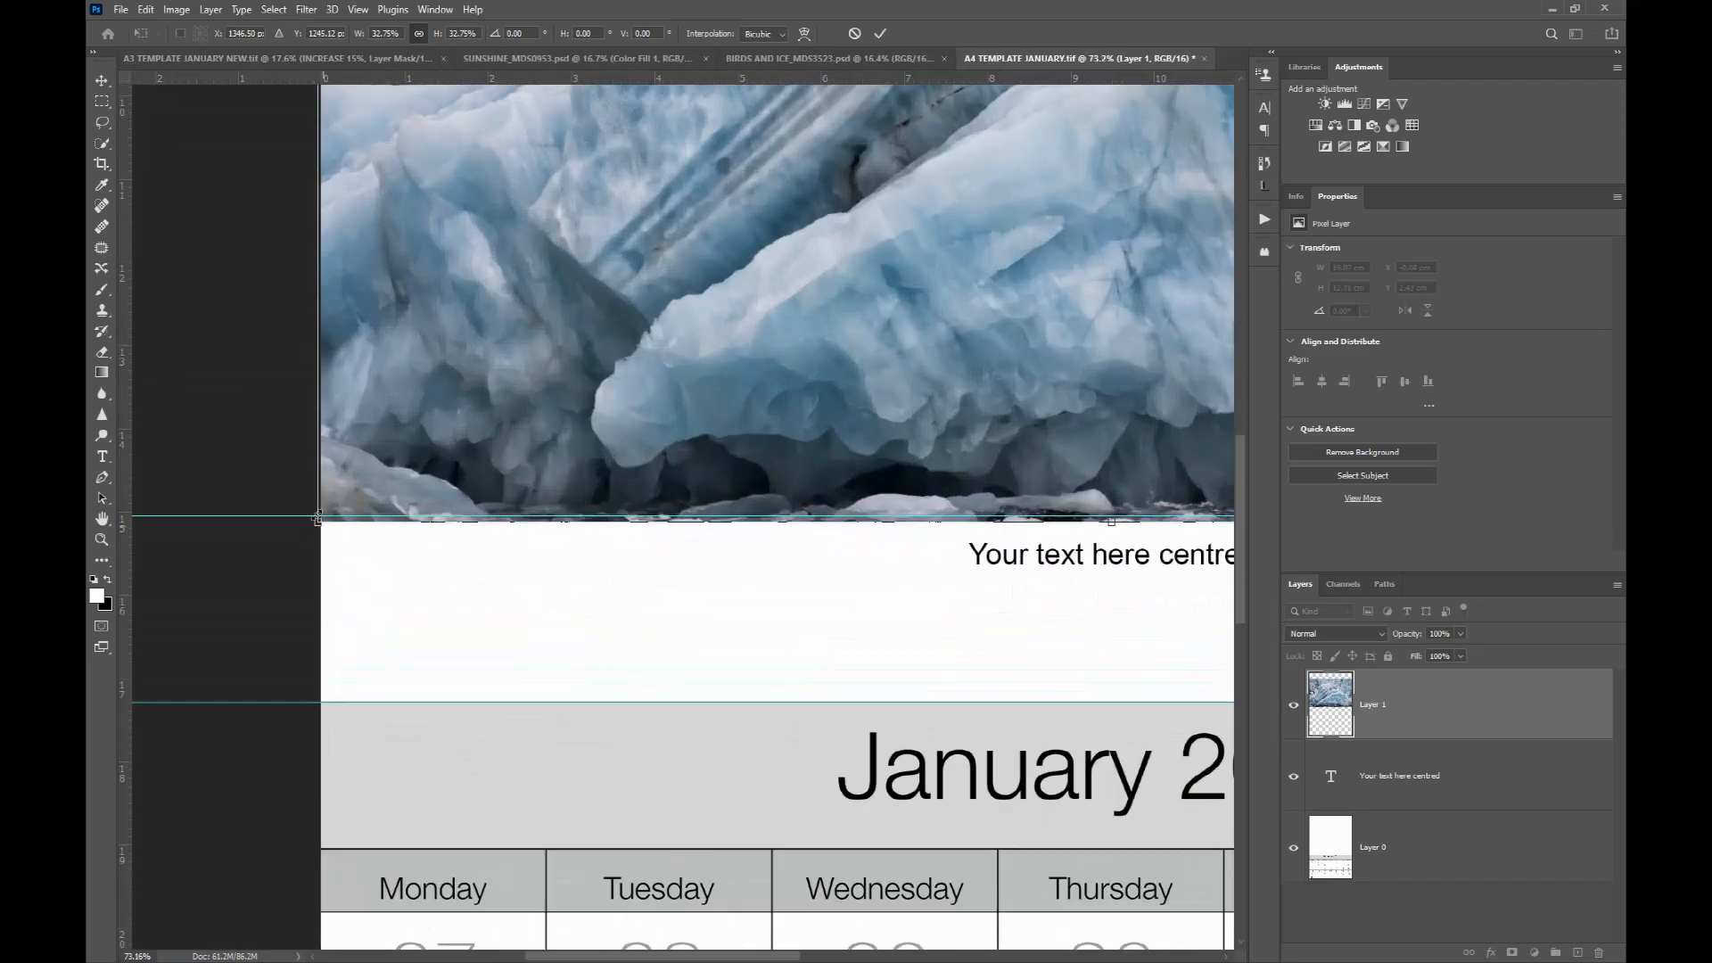
{"action": "left_click_drag", "start_coordinate": [318, 520], "coordinate": [329, 514]}
{"action": "left_click_drag", "start_coordinate": [591, 390], "coordinate": [580, 393]}
{"action": "scroll", "coordinate": [610, 386], "scroll_direction": "down", "scroll_amount": 2}
{"action": "scroll", "coordinate": [609, 389], "scroll_direction": "down", "scroll_amount": 2}
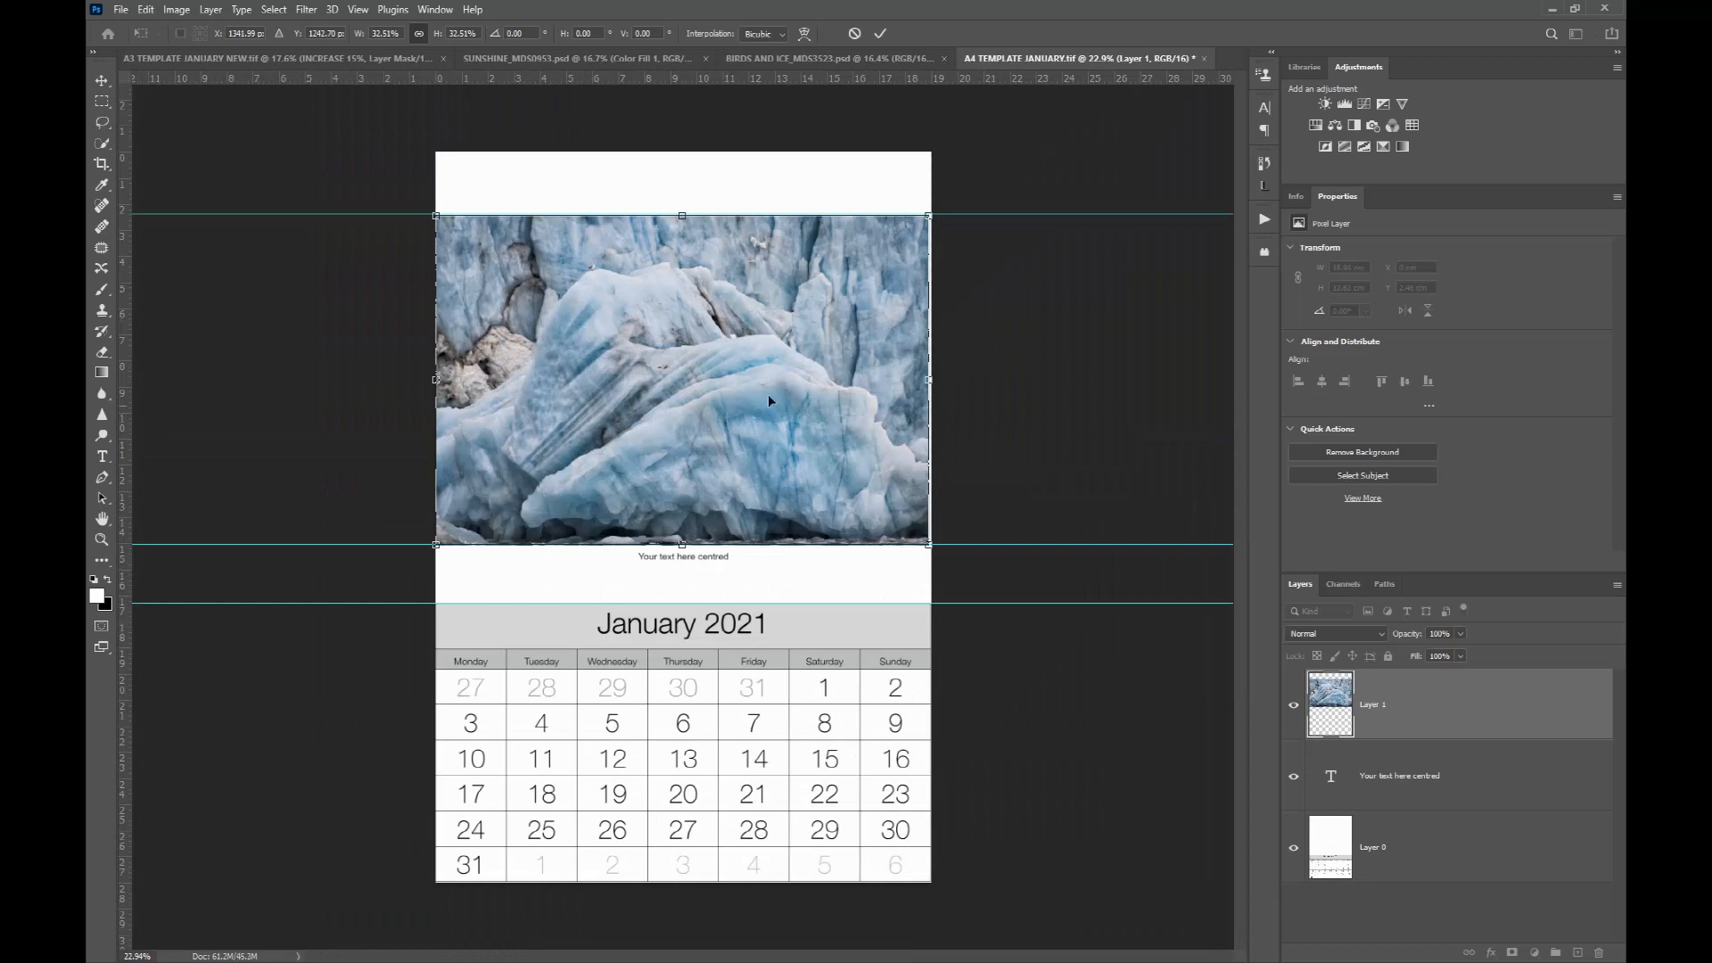
{"action": "scroll", "coordinate": [881, 226], "scroll_direction": "up", "scroll_amount": 3}
{"action": "left_click_drag", "start_coordinate": [955, 166], "coordinate": [959, 165]}
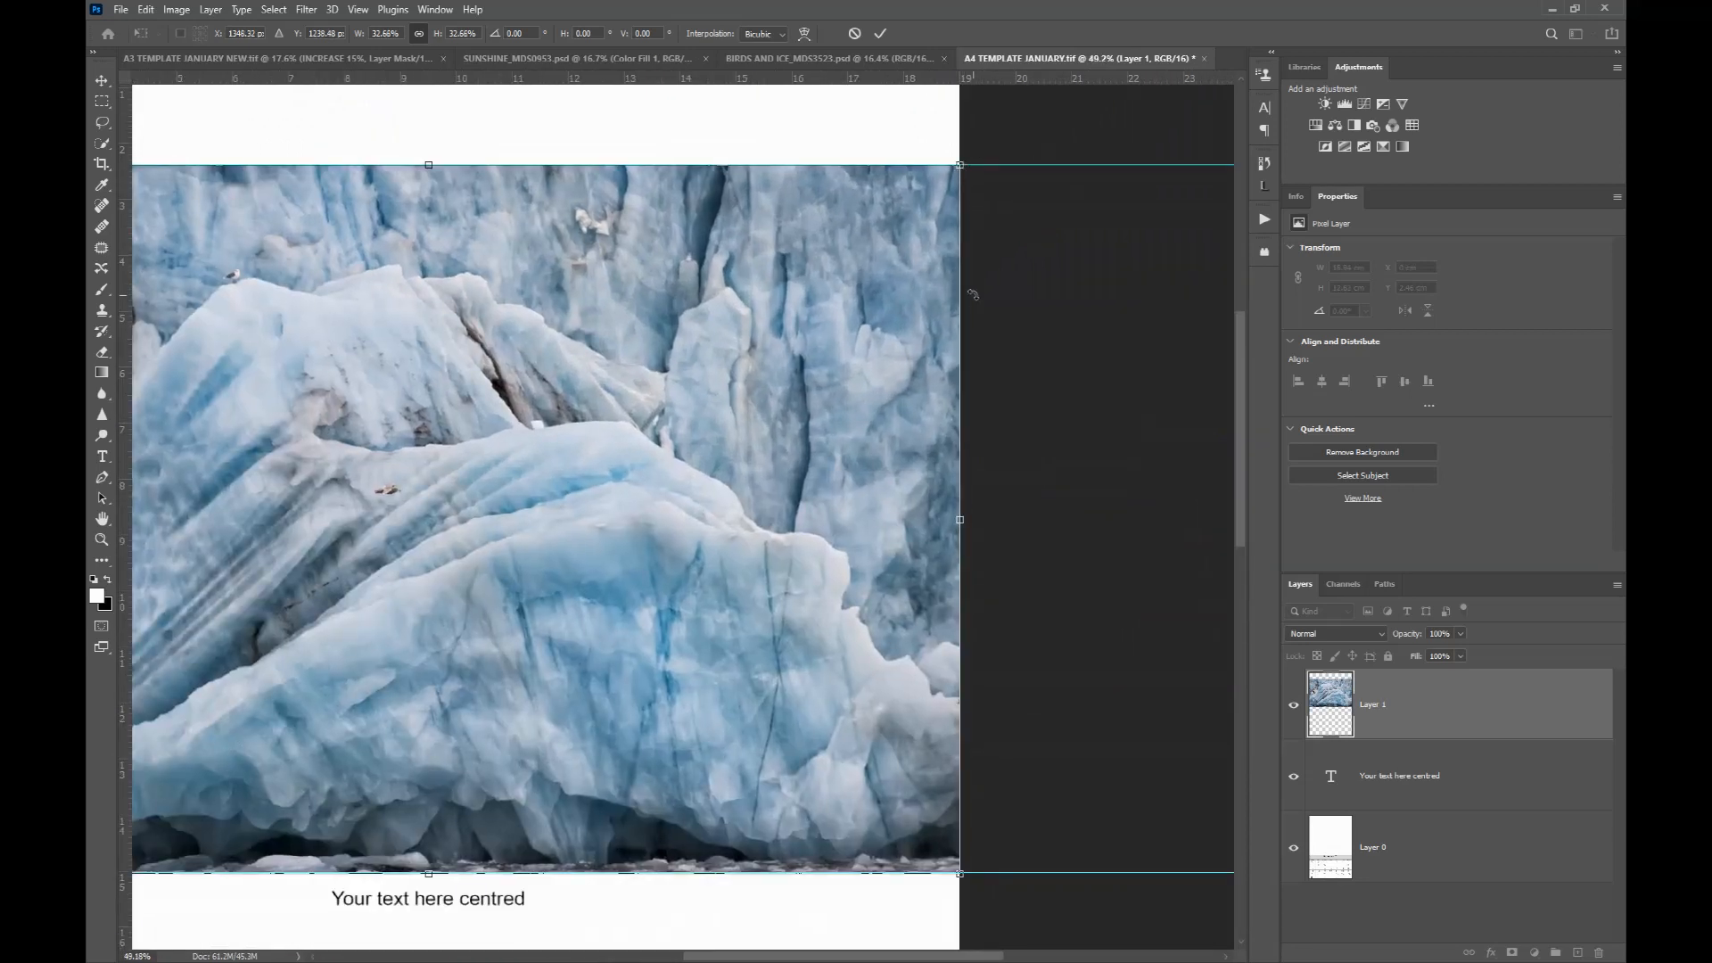
{"action": "key", "text": "Return"}
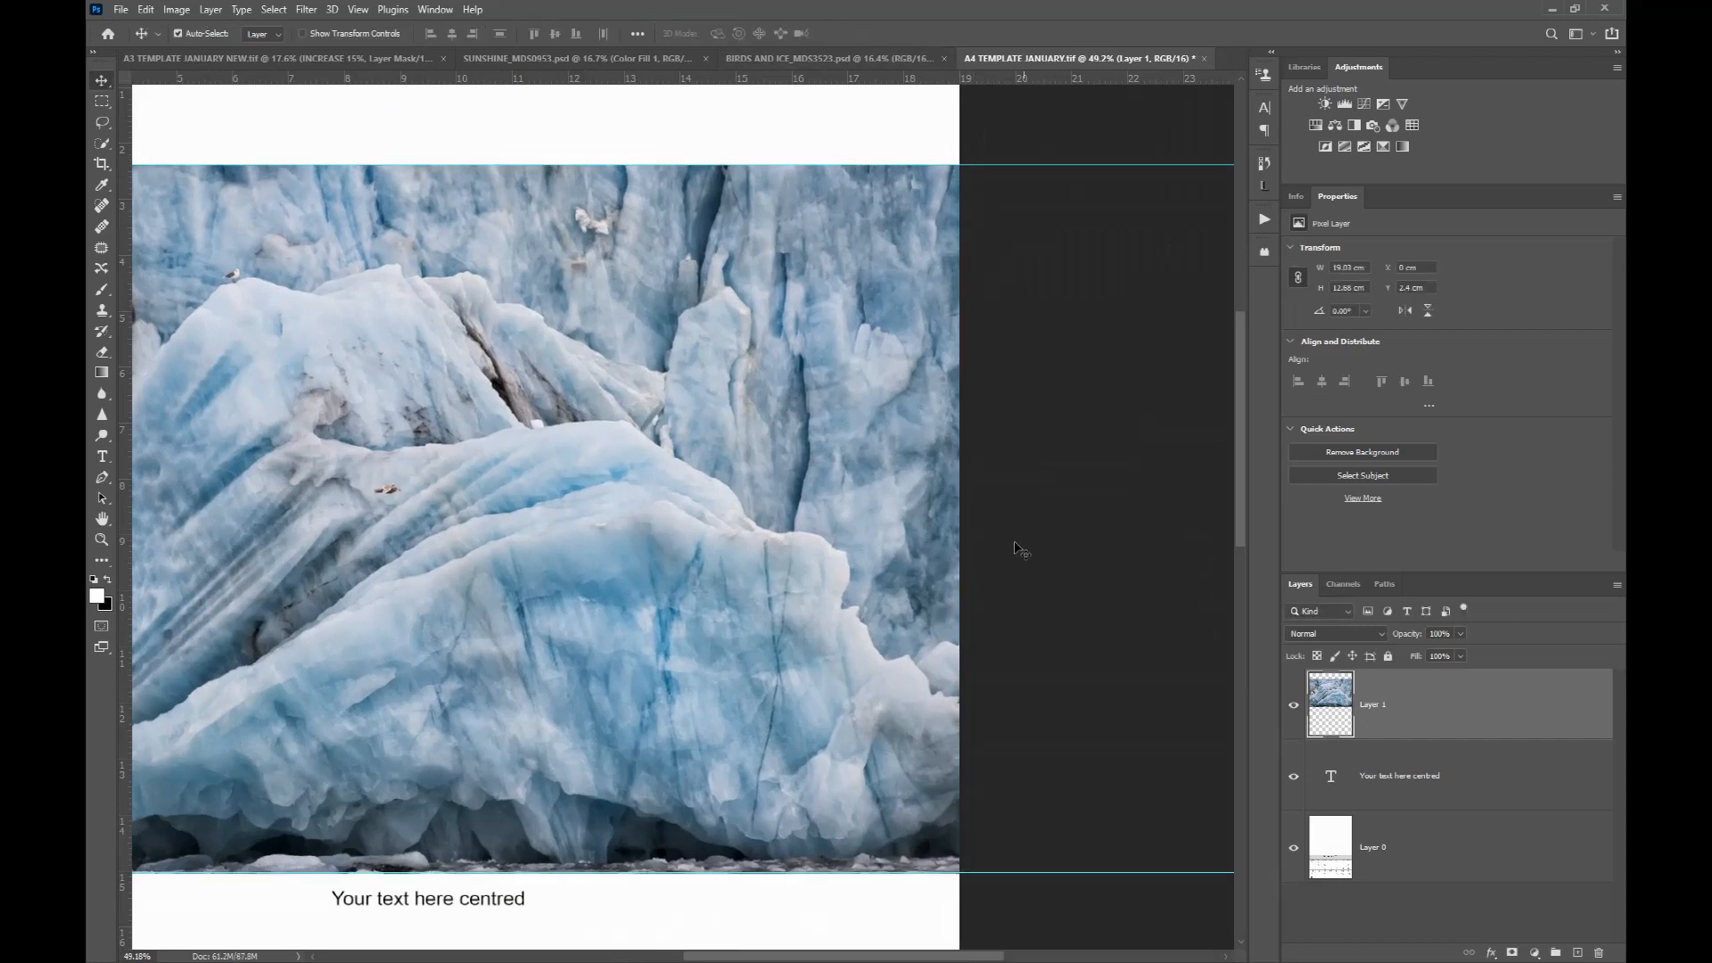
Step: Replace the A4 template's placeholder caption with 'Birds and ice, Svalbard, by' followed by the photographer's name
{"action": "scroll", "coordinate": [1022, 592], "scroll_direction": "down", "scroll_amount": 3}
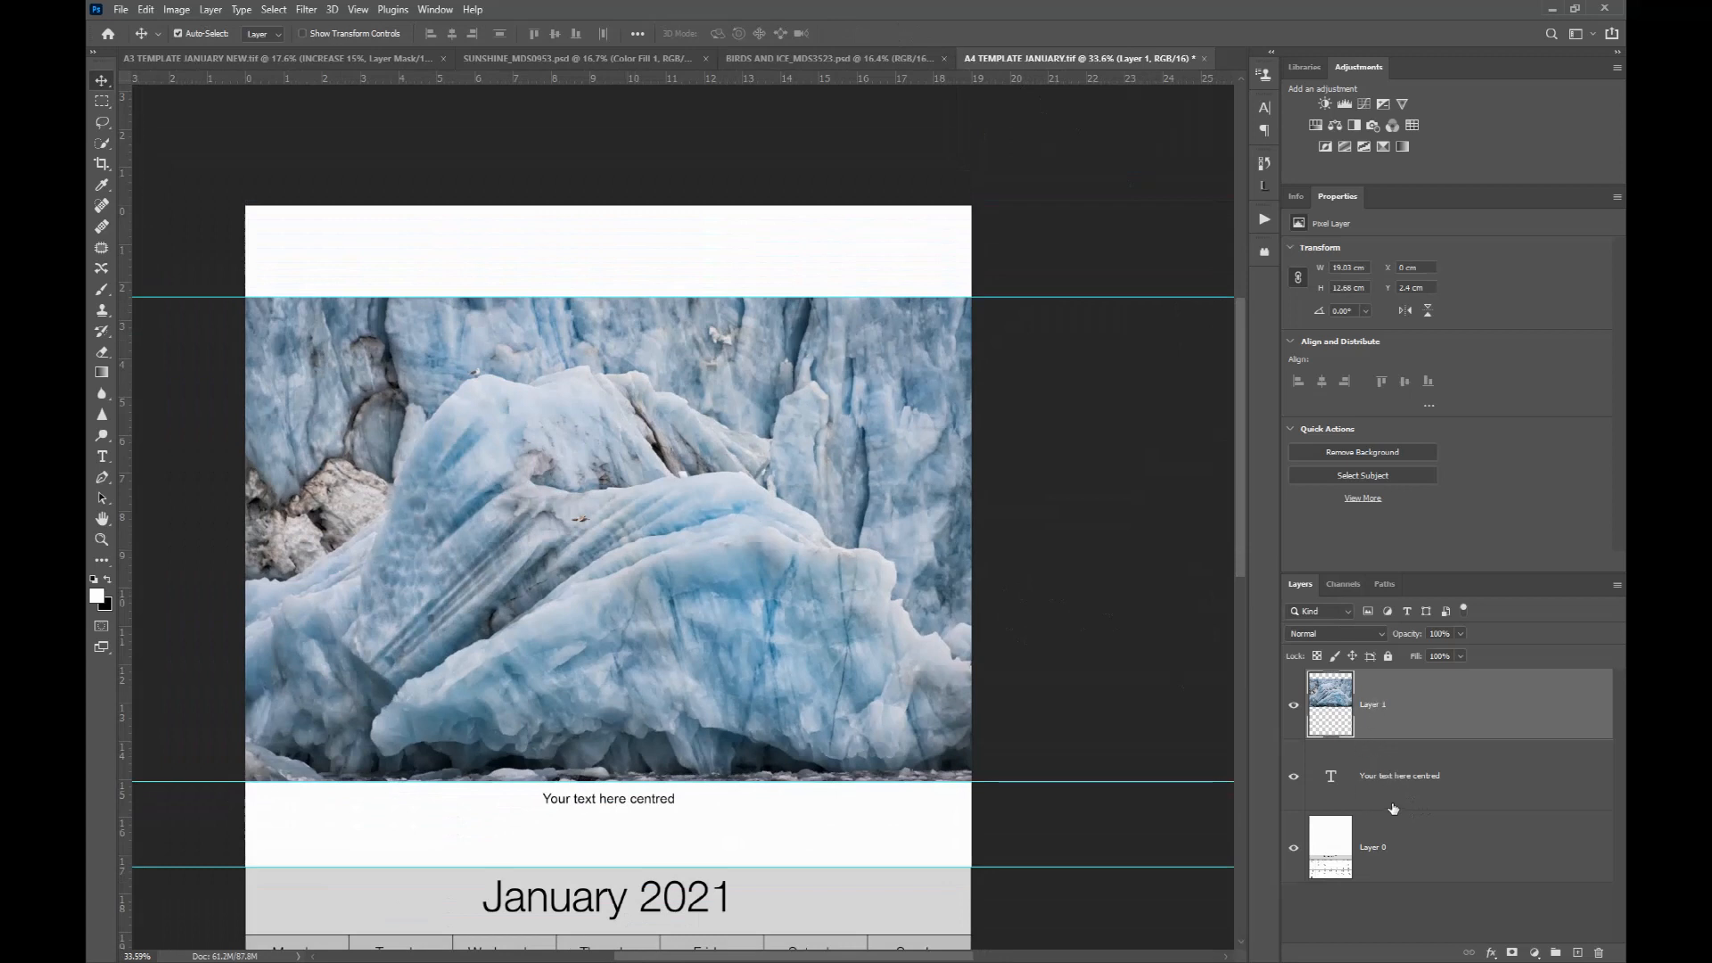
{"action": "scroll", "coordinate": [1016, 568], "scroll_direction": "down", "scroll_amount": 1}
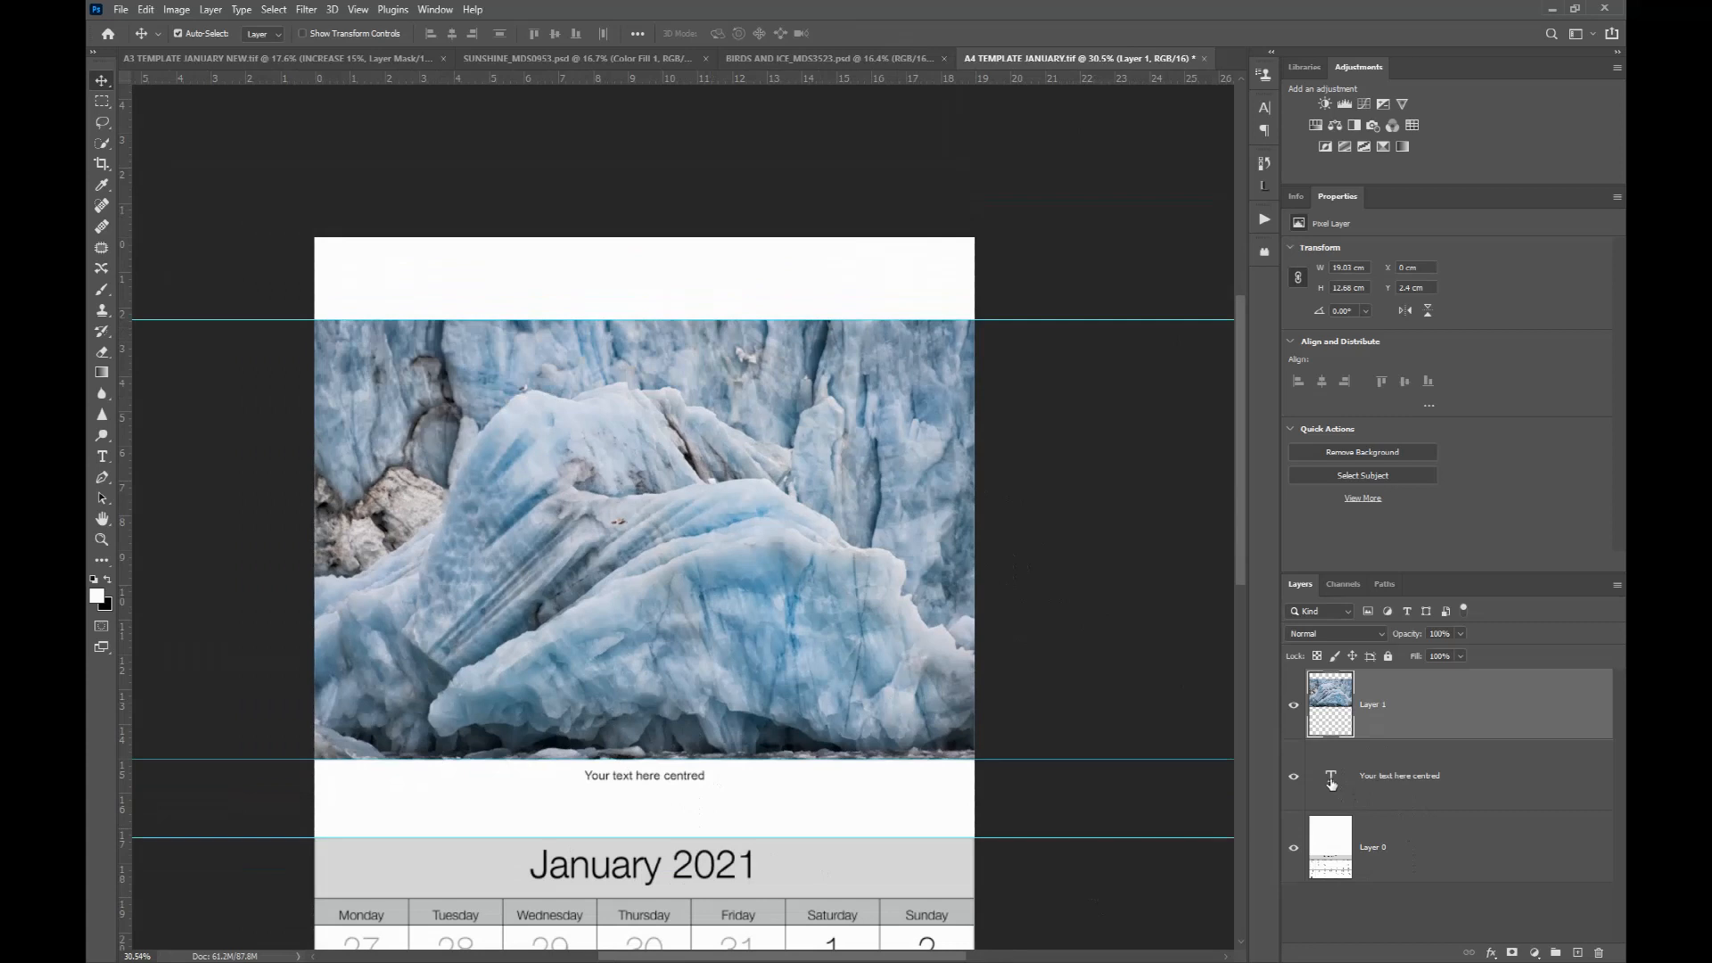
{"action": "double_click", "coordinate": [1330, 783]}
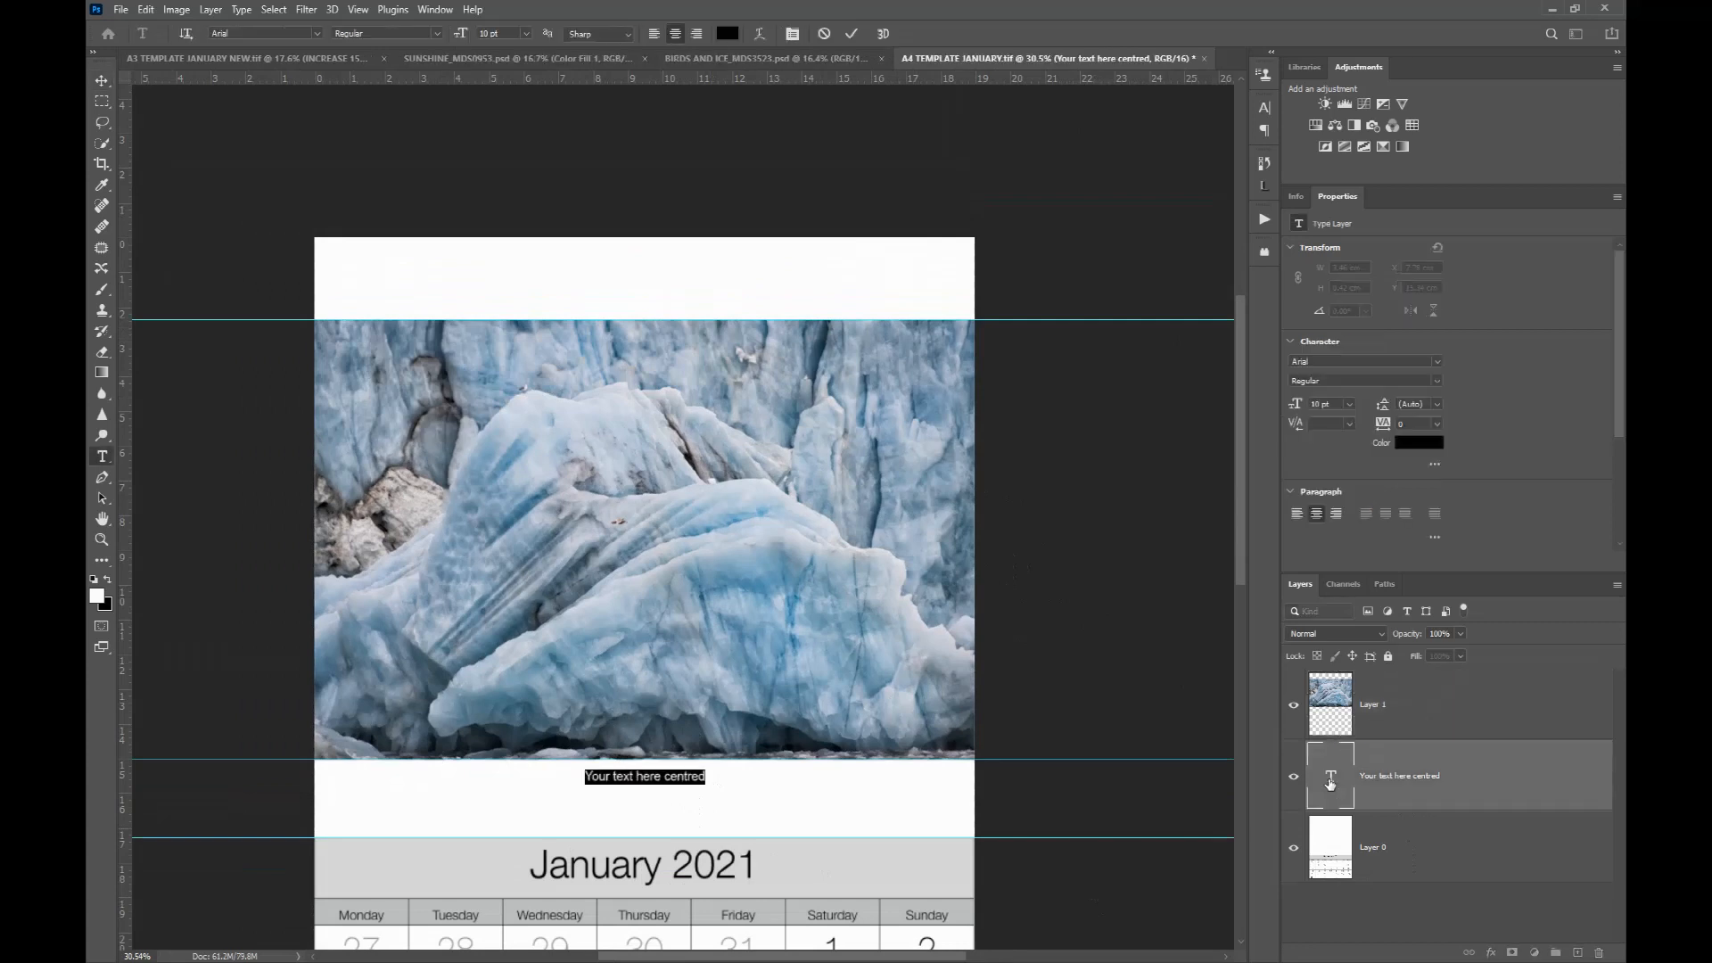
{"action": "type", "text": "Birds and i"}
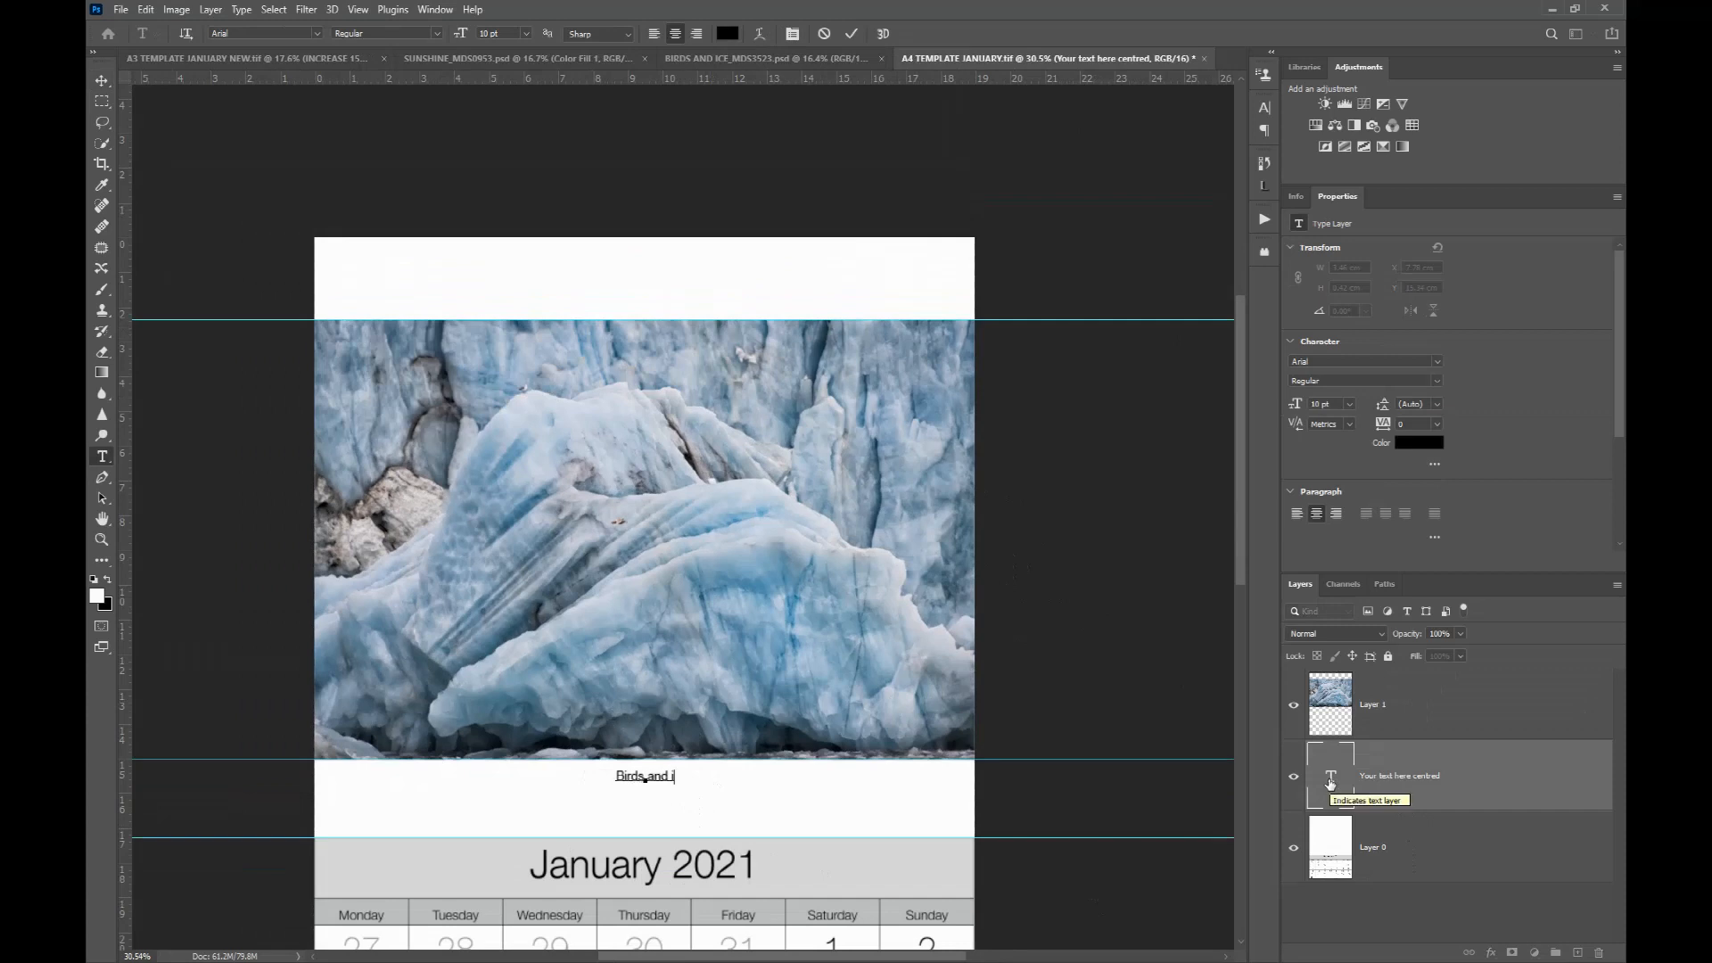
{"action": "type", "text": "ce, Sv"}
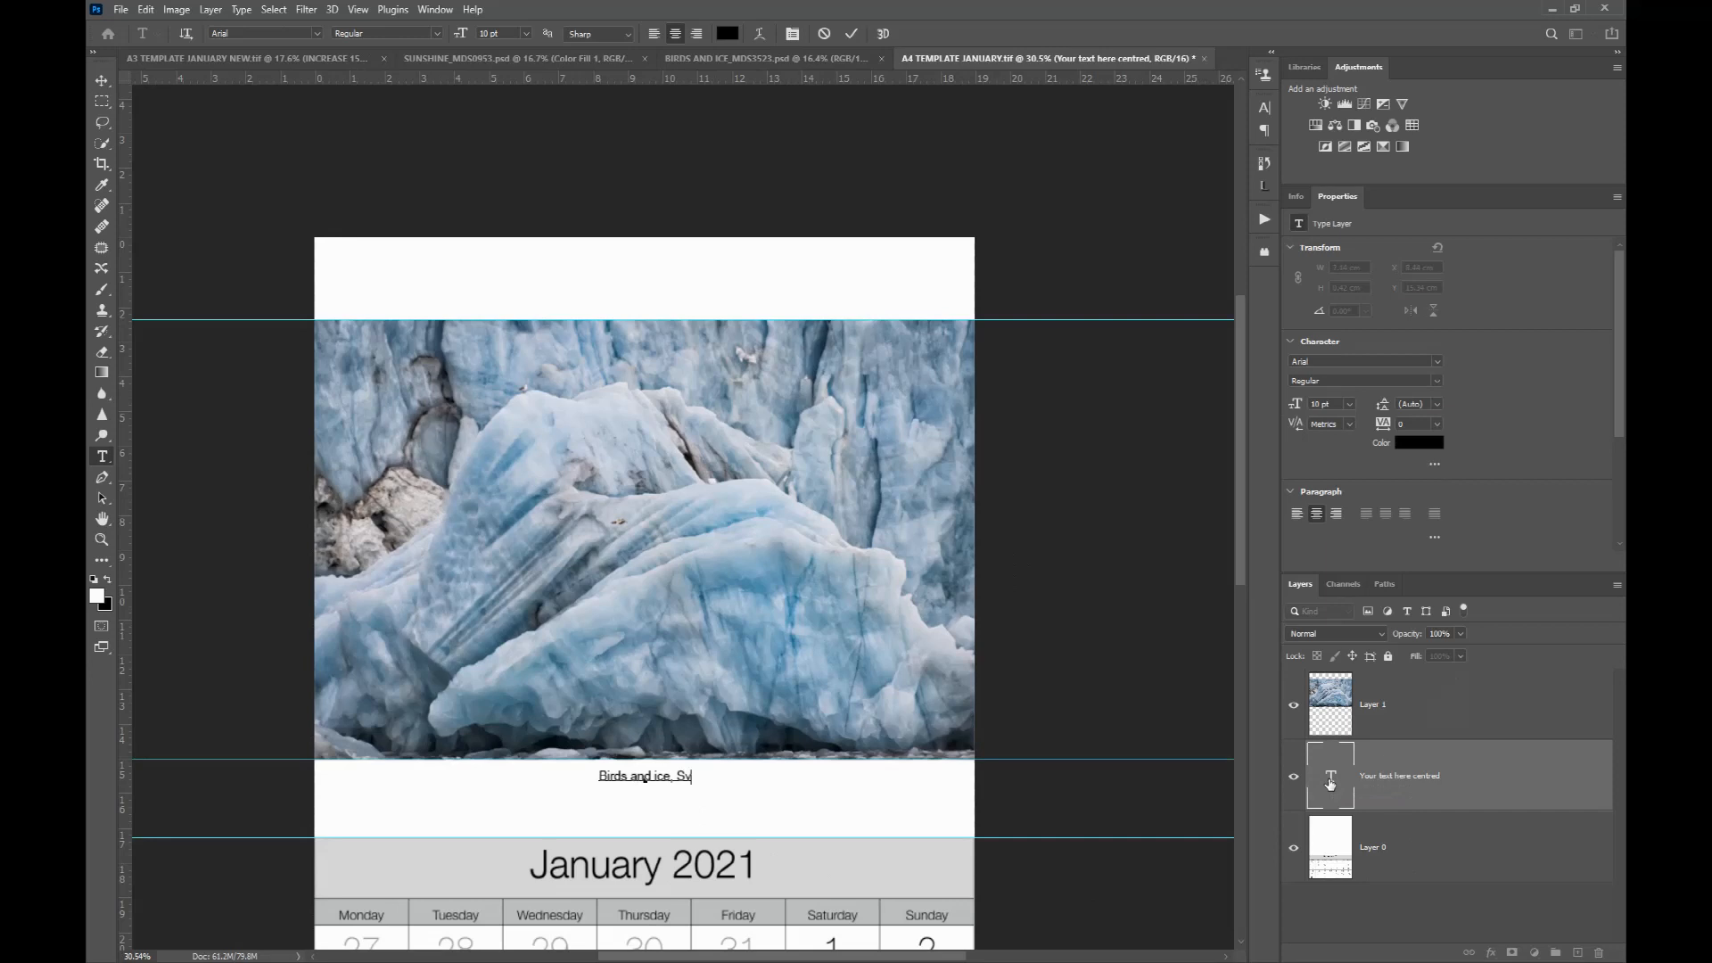
{"action": "type", "text": "albard"}
{"action": "type", "text": "."}
{"action": "type", "text": "by Michael "}
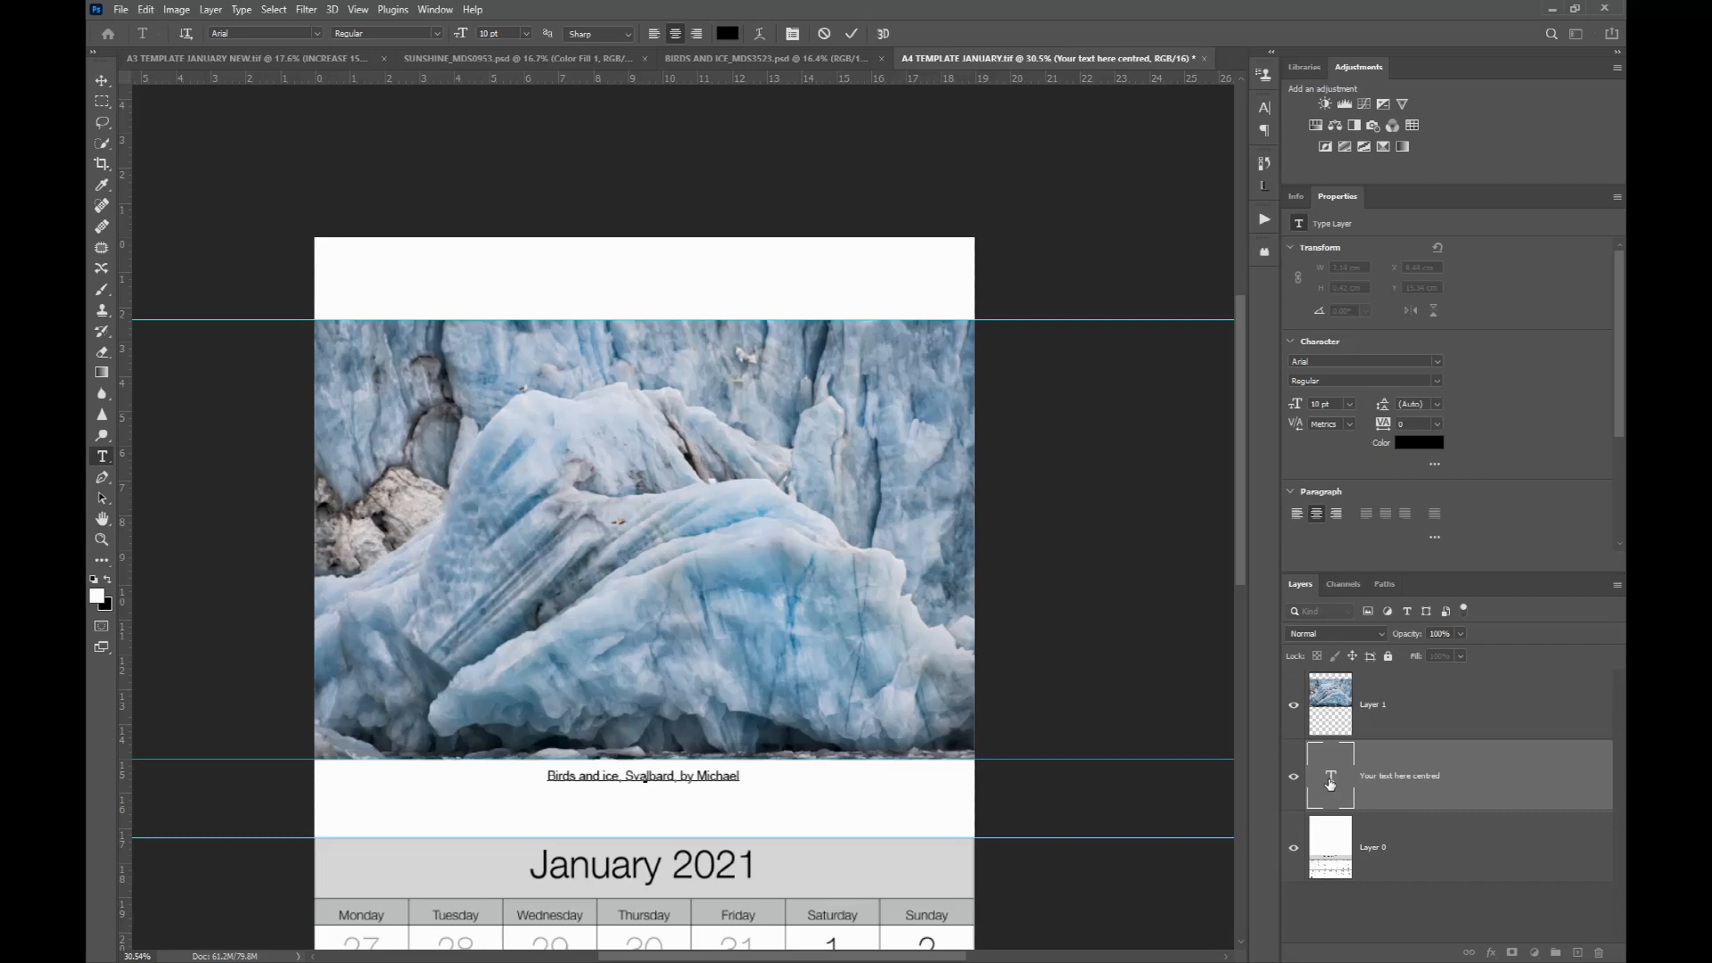
{"action": "type", "text": "Smyth"}
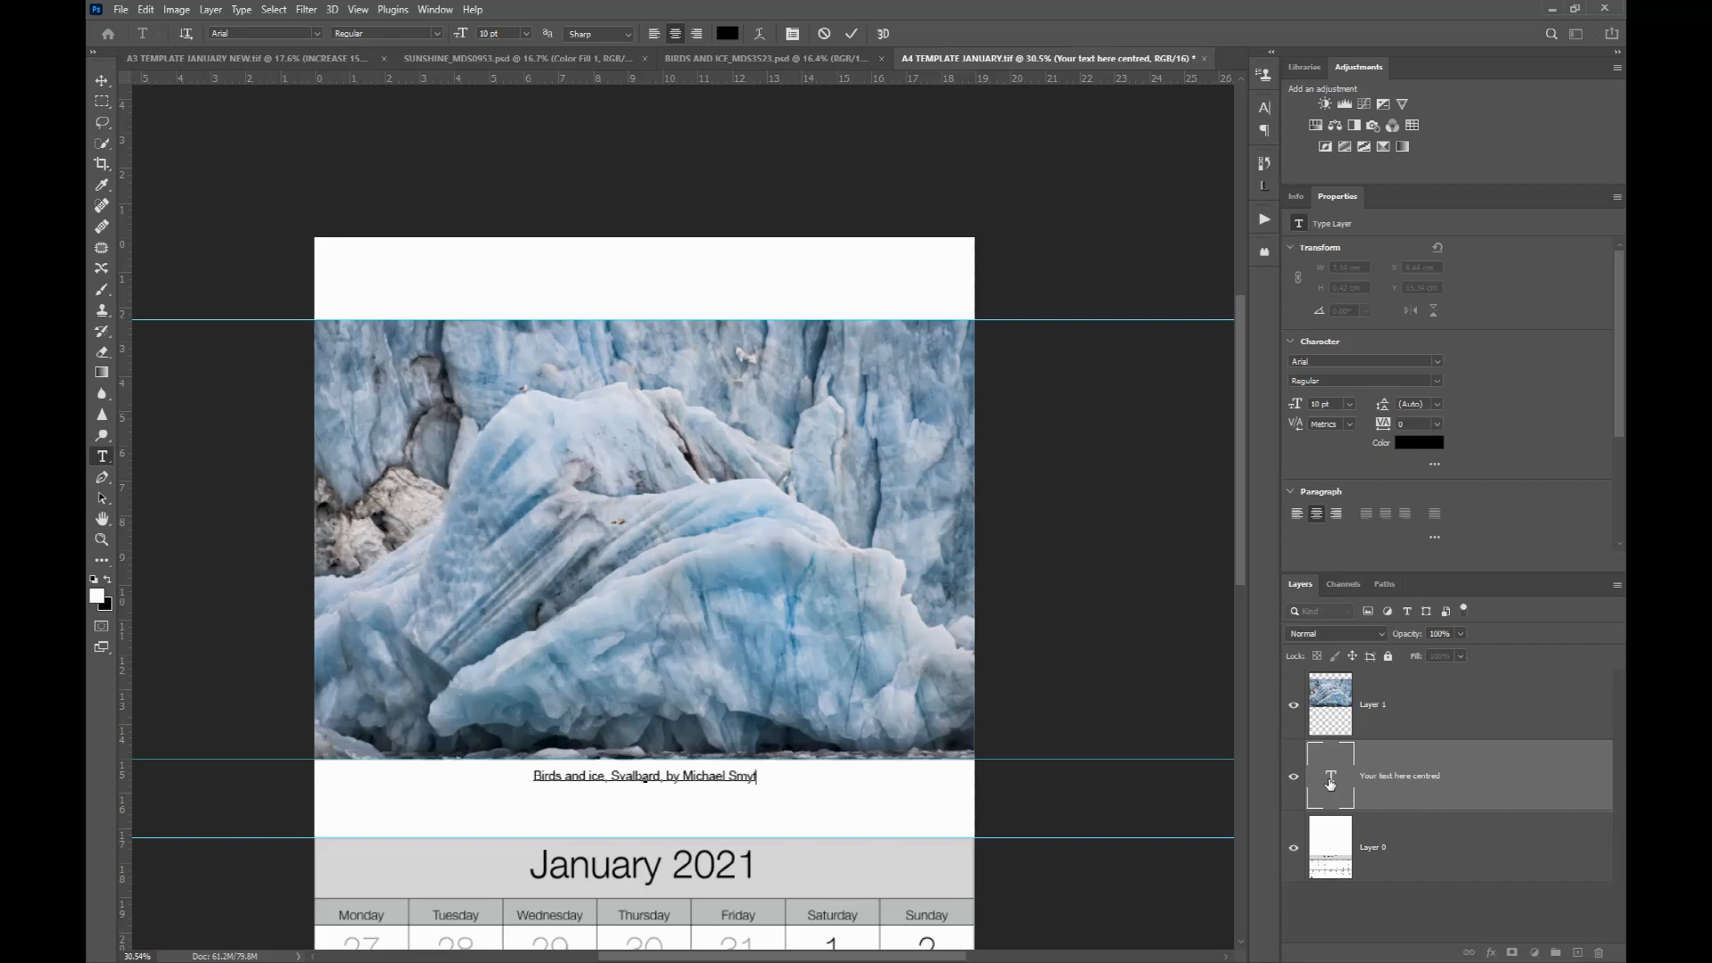
{"action": "type", "text": " dgga"}
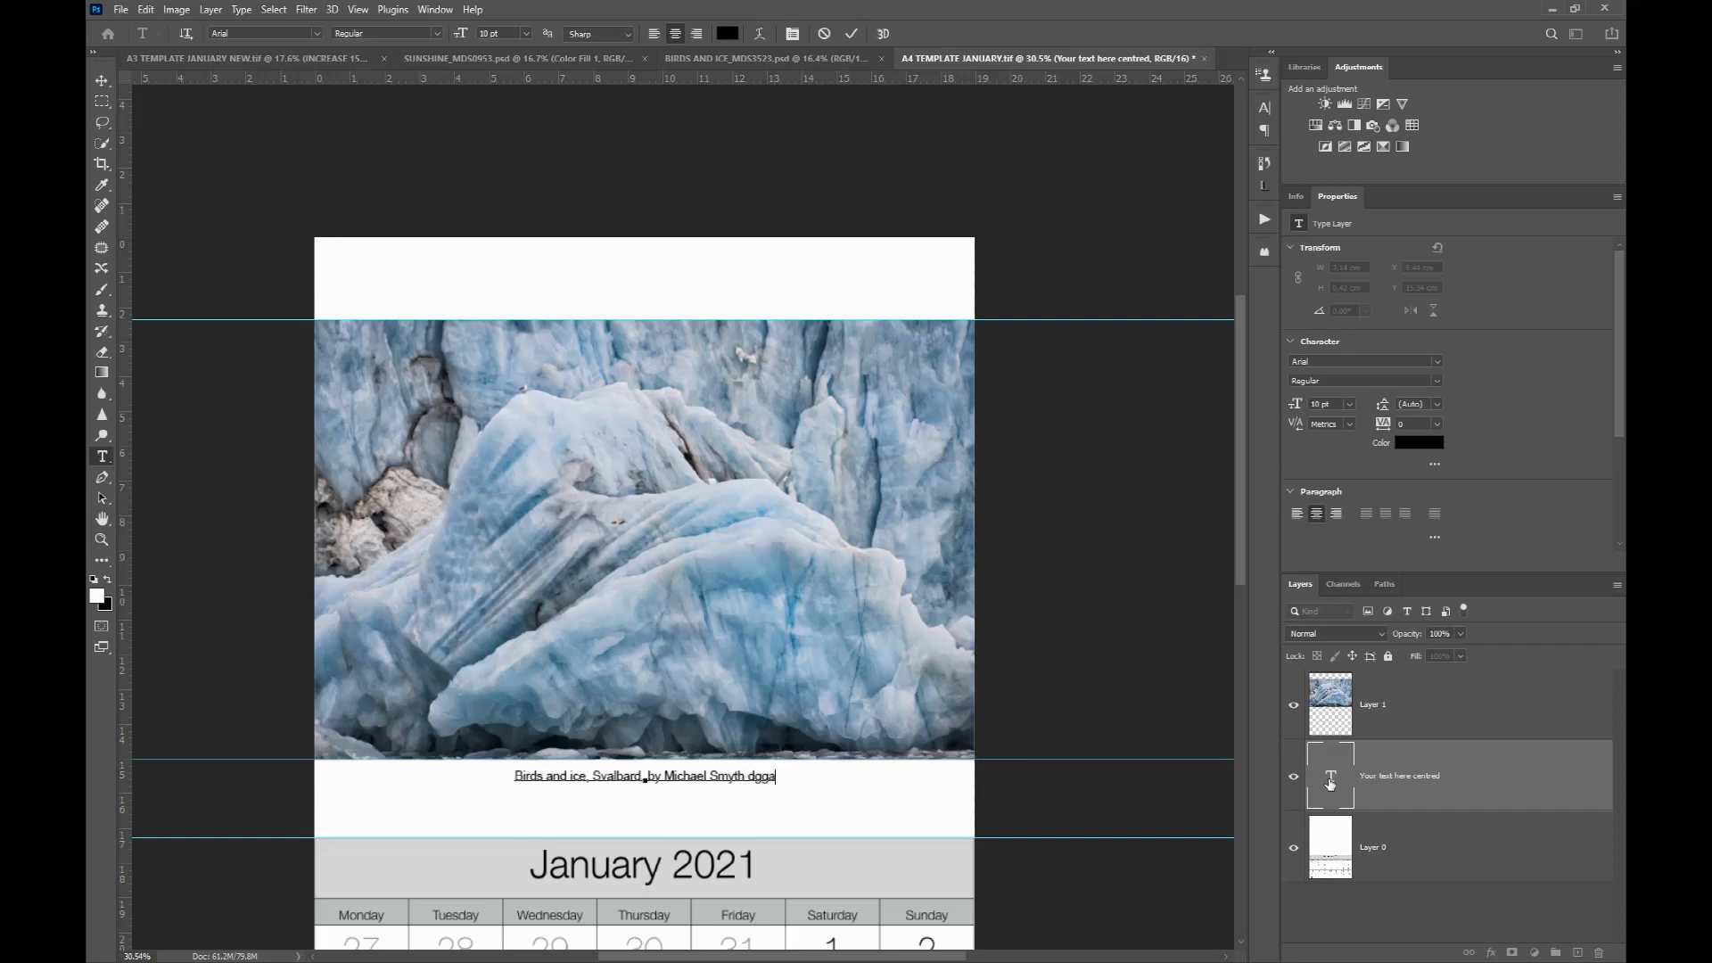
{"action": "type", "text": "dsffdfhfhfghfdfhfdhfdhd"}
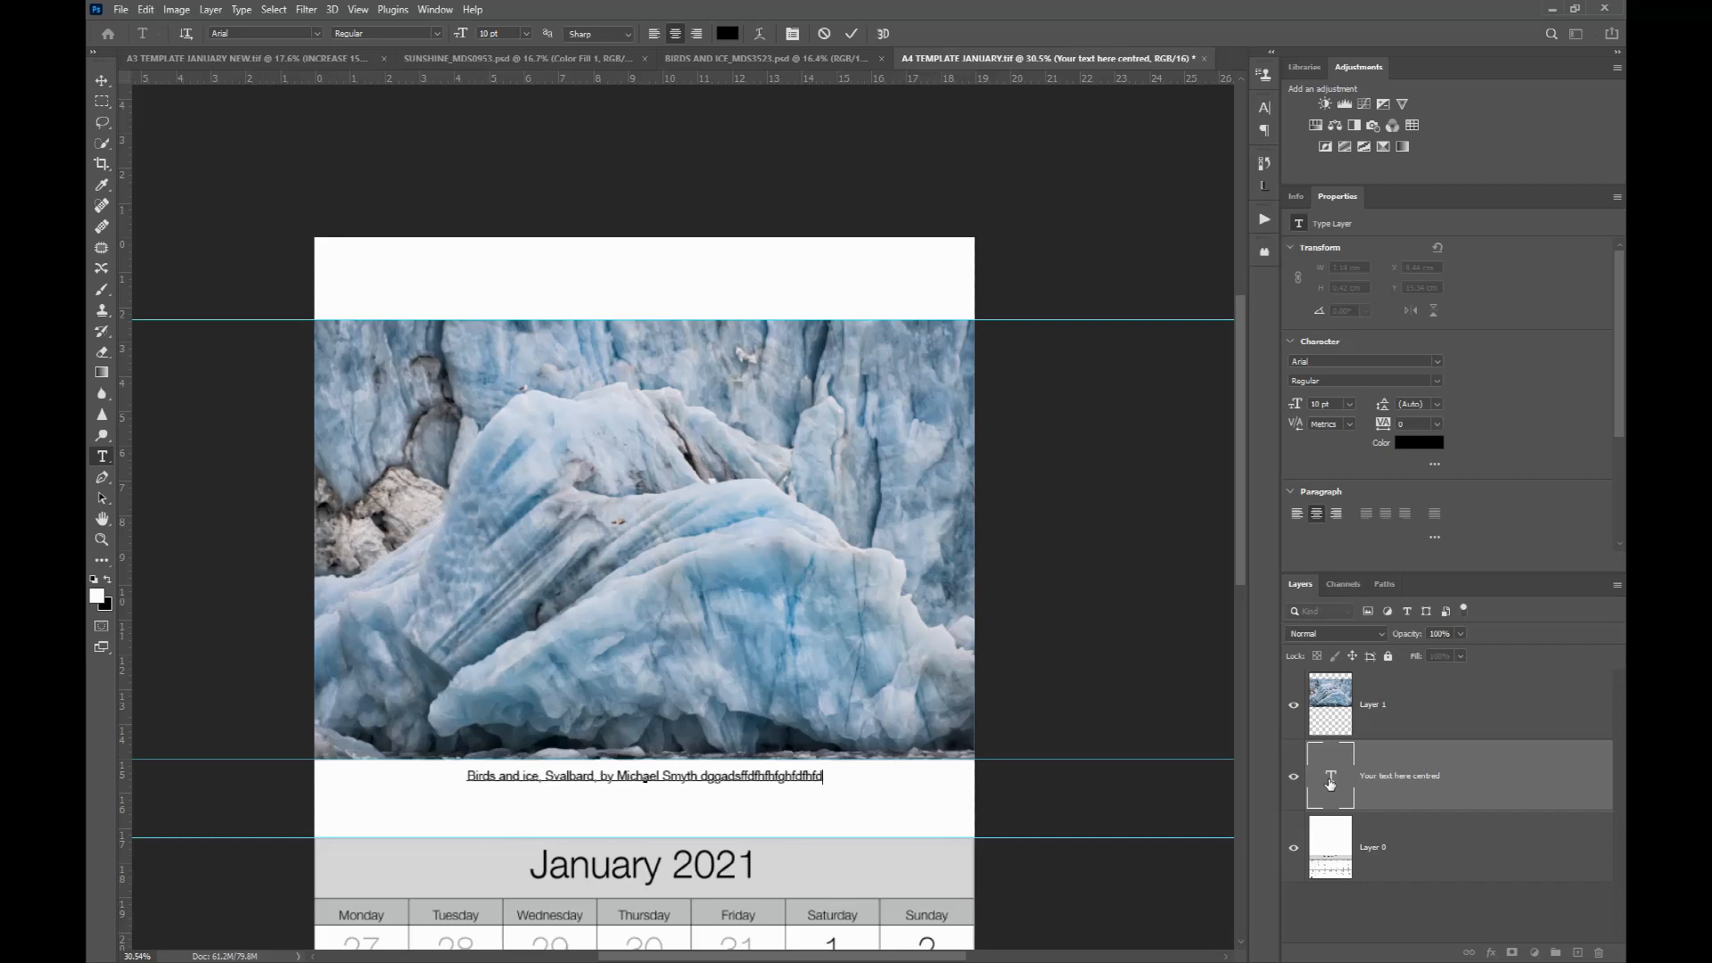
Step: Delete the accidental characters typed after the caption's end and commit the text edit
{"action": "key", "text": "BackSpace"}
{"action": "key", "text": "BackSpace"}
{"action": "key", "text": "BackSpace"}
{"action": "key", "text": "BackSpace"}
{"action": "key", "text": "BackSpace"}
{"action": "key", "text": "BackSpace"}
{"action": "key", "text": "BackSpace"}
{"action": "key", "text": "BackSpace"}
{"action": "key", "text": "BackSpace"}
{"action": "key", "text": "BackSpace"}
{"action": "key", "text": "BackSpace"}
{"action": "key", "text": "BackSpace"}
{"action": "key", "text": "BackSpace"}
{"action": "key", "text": "BackSpace"}
{"action": "key", "text": "BackSpace"}
{"action": "key", "text": "BackSpace"}
{"action": "key", "text": "BackSpace"}
{"action": "key", "text": "BackSpace"}
{"action": "key", "text": "BackSpace"}
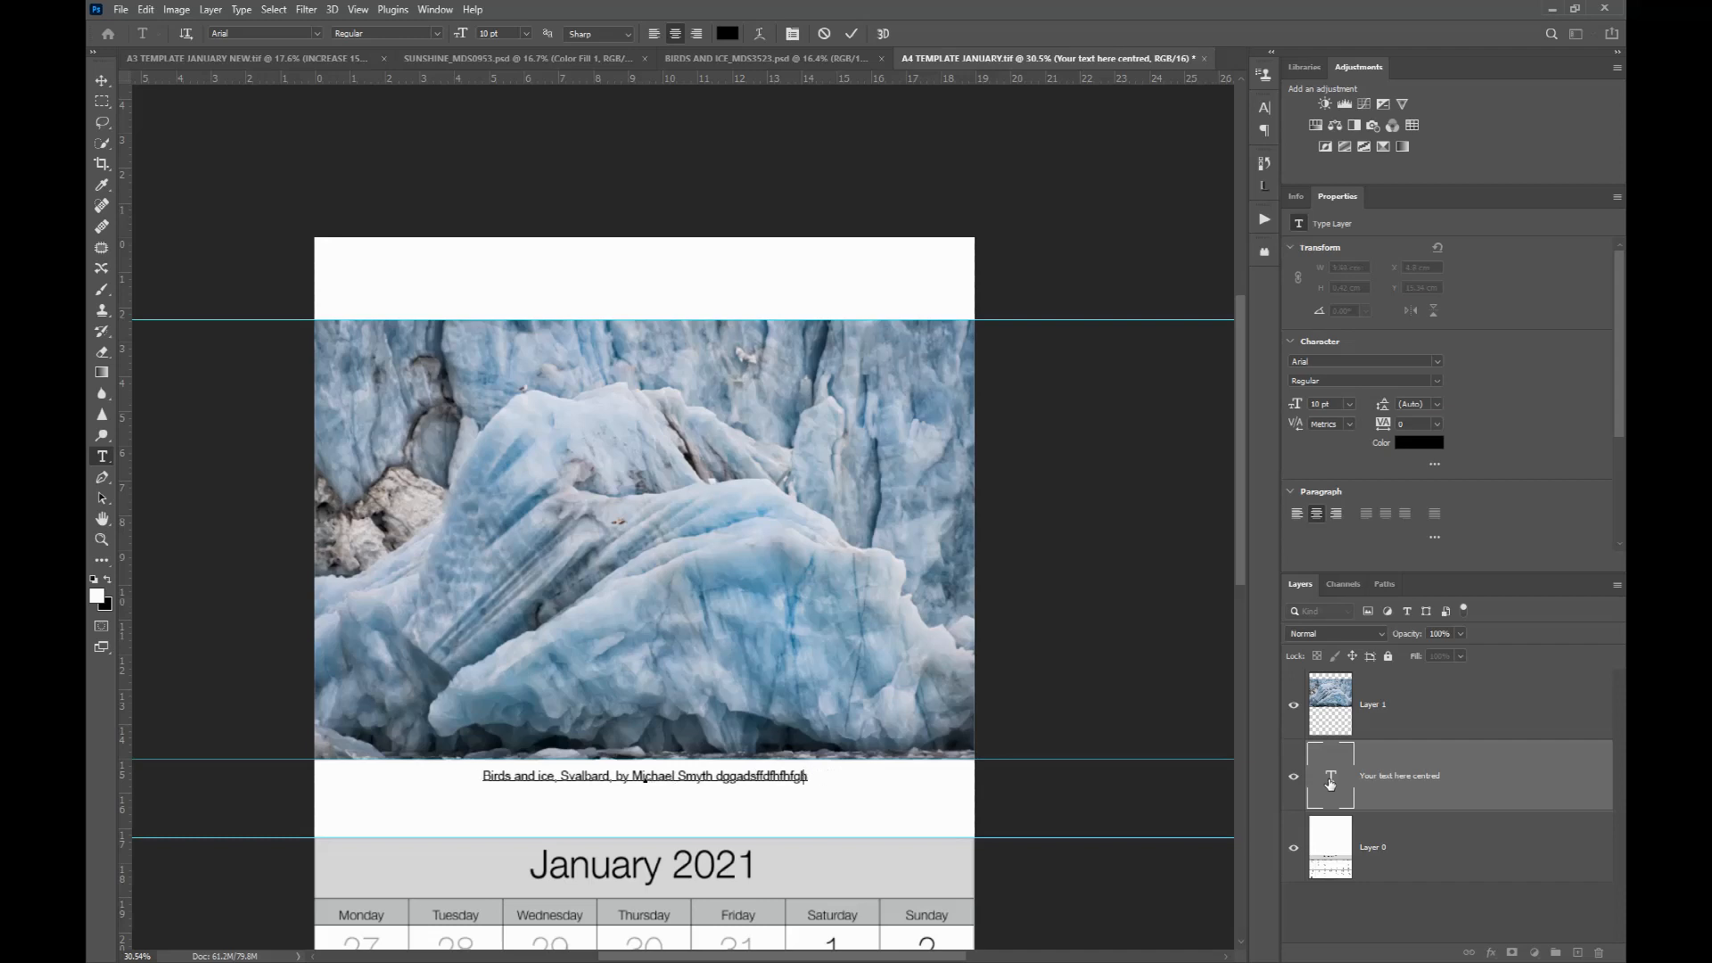
{"action": "key", "text": "BackSpace"}
{"action": "key", "text": "BackSpace"}
{"action": "key", "text": "BackSpace"}
{"action": "key", "text": "BackSpace"}
{"action": "key", "text": "BackSpace"}
{"action": "key", "text": "BackSpace"}
{"action": "key", "text": "BackSpace"}
{"action": "key", "text": "BackSpace"}
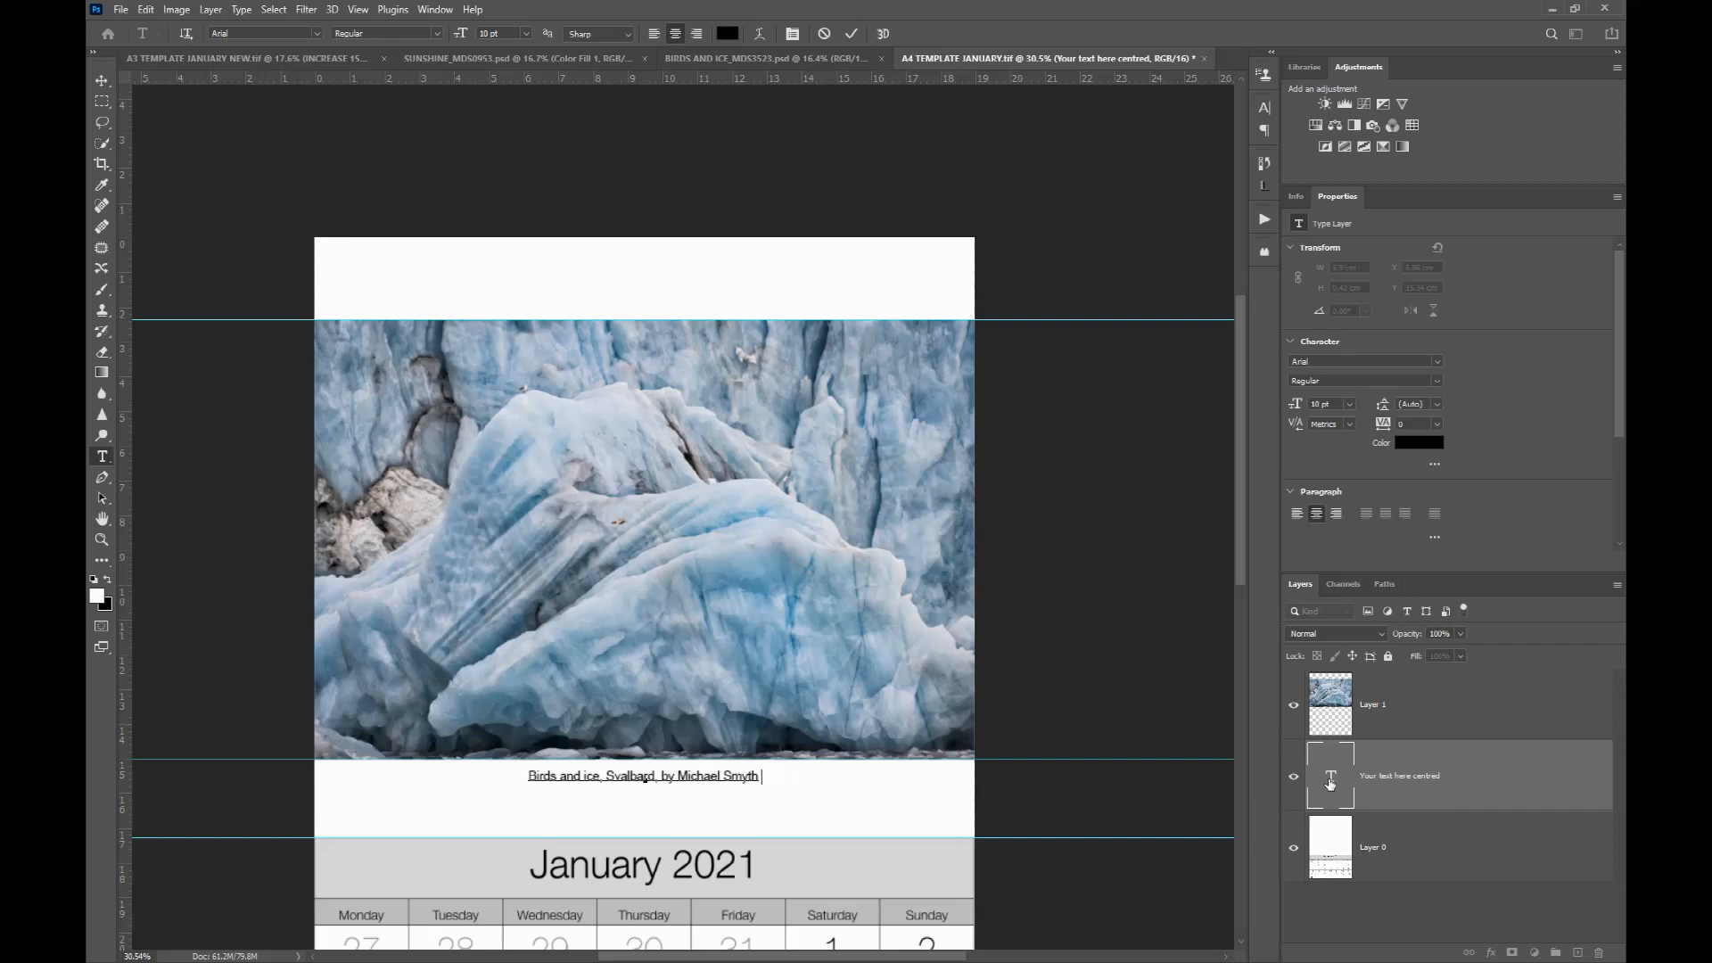
{"action": "key", "text": "BackSpace"}
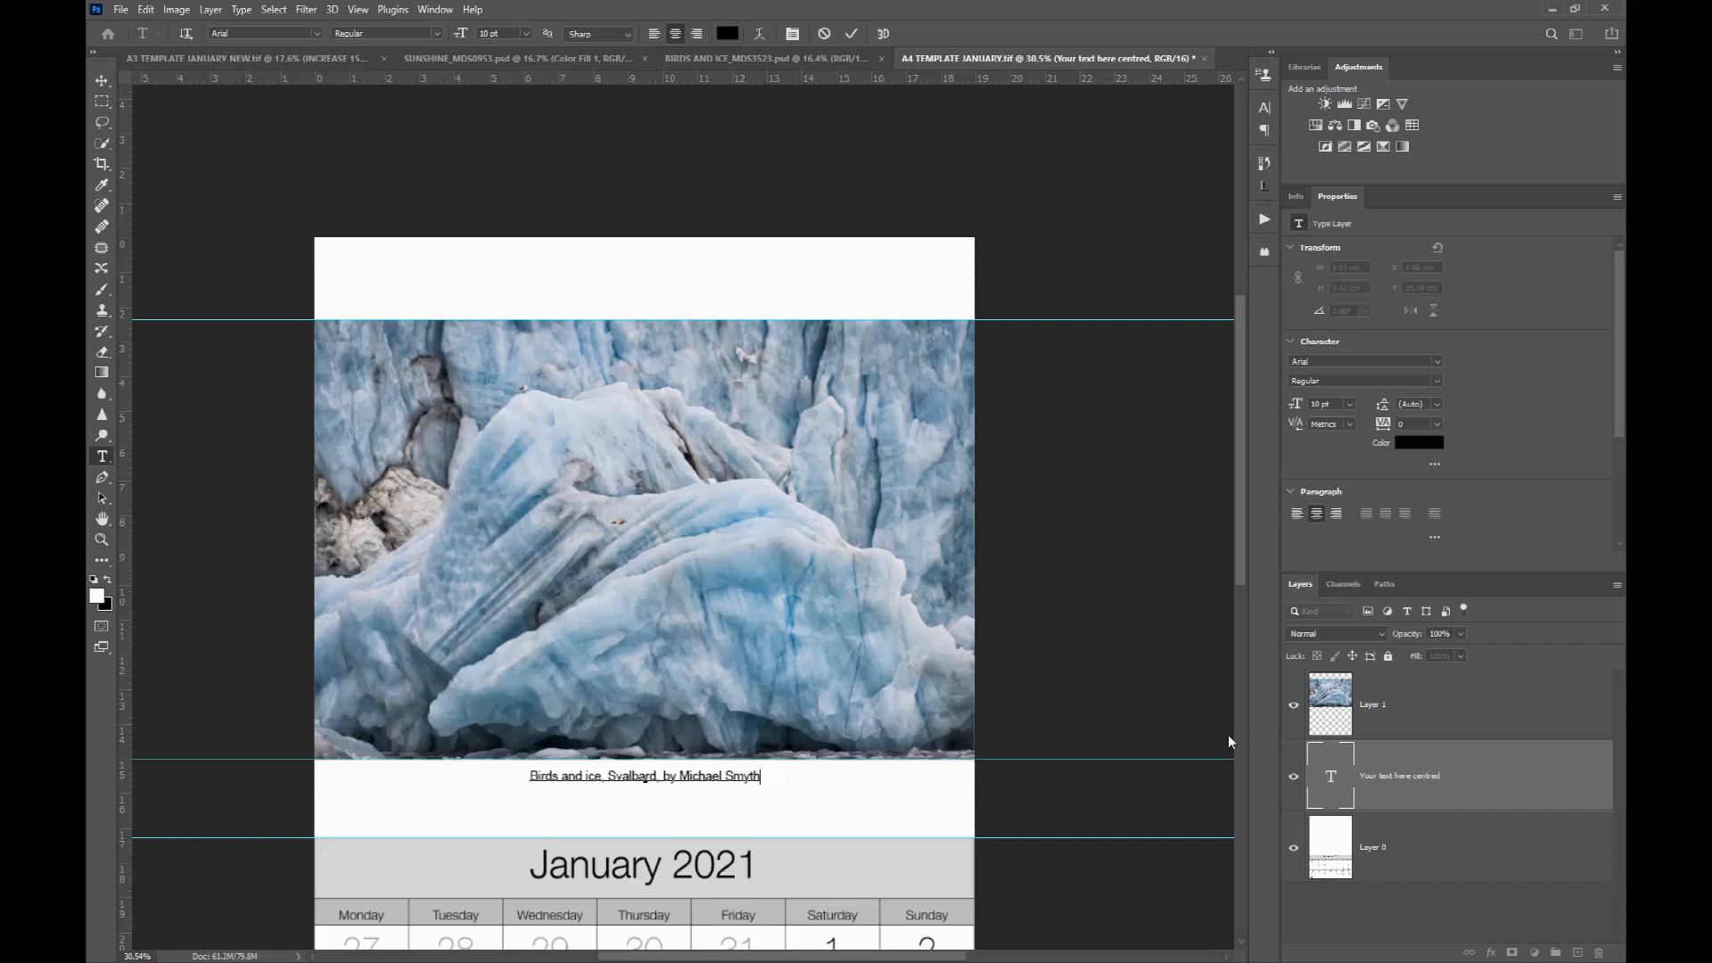
{"action": "left_click", "coordinate": [101, 80]}
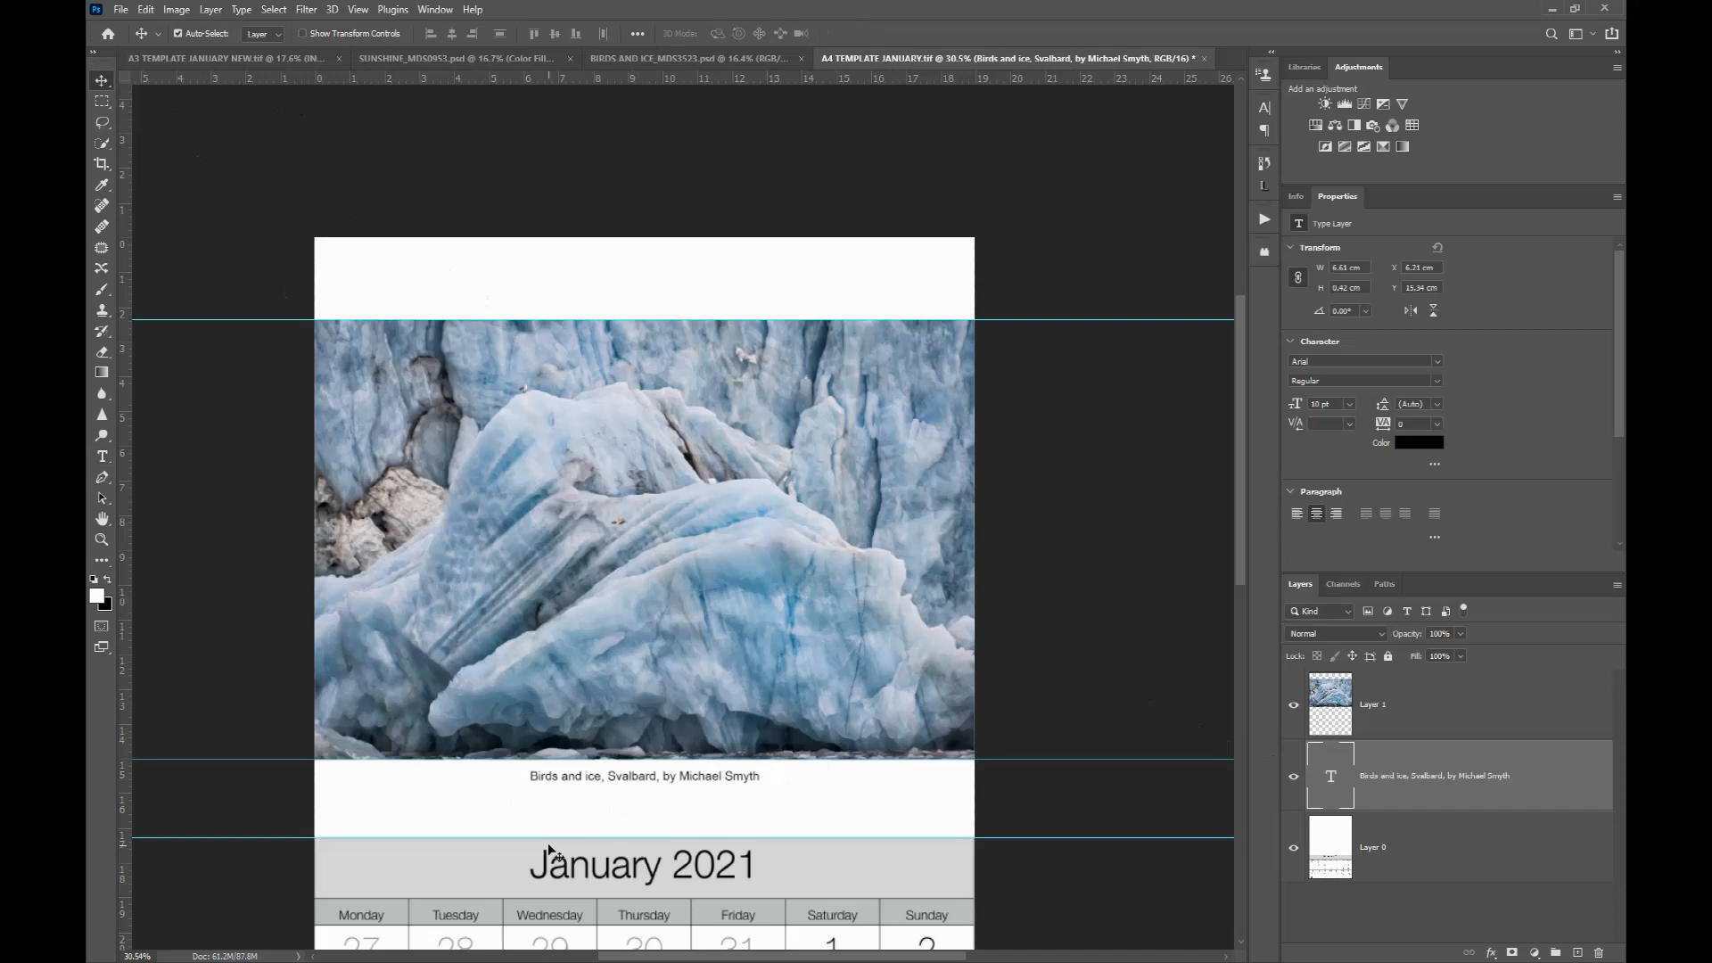
{"action": "scroll", "coordinate": [549, 852], "scroll_direction": "down", "scroll_amount": 2}
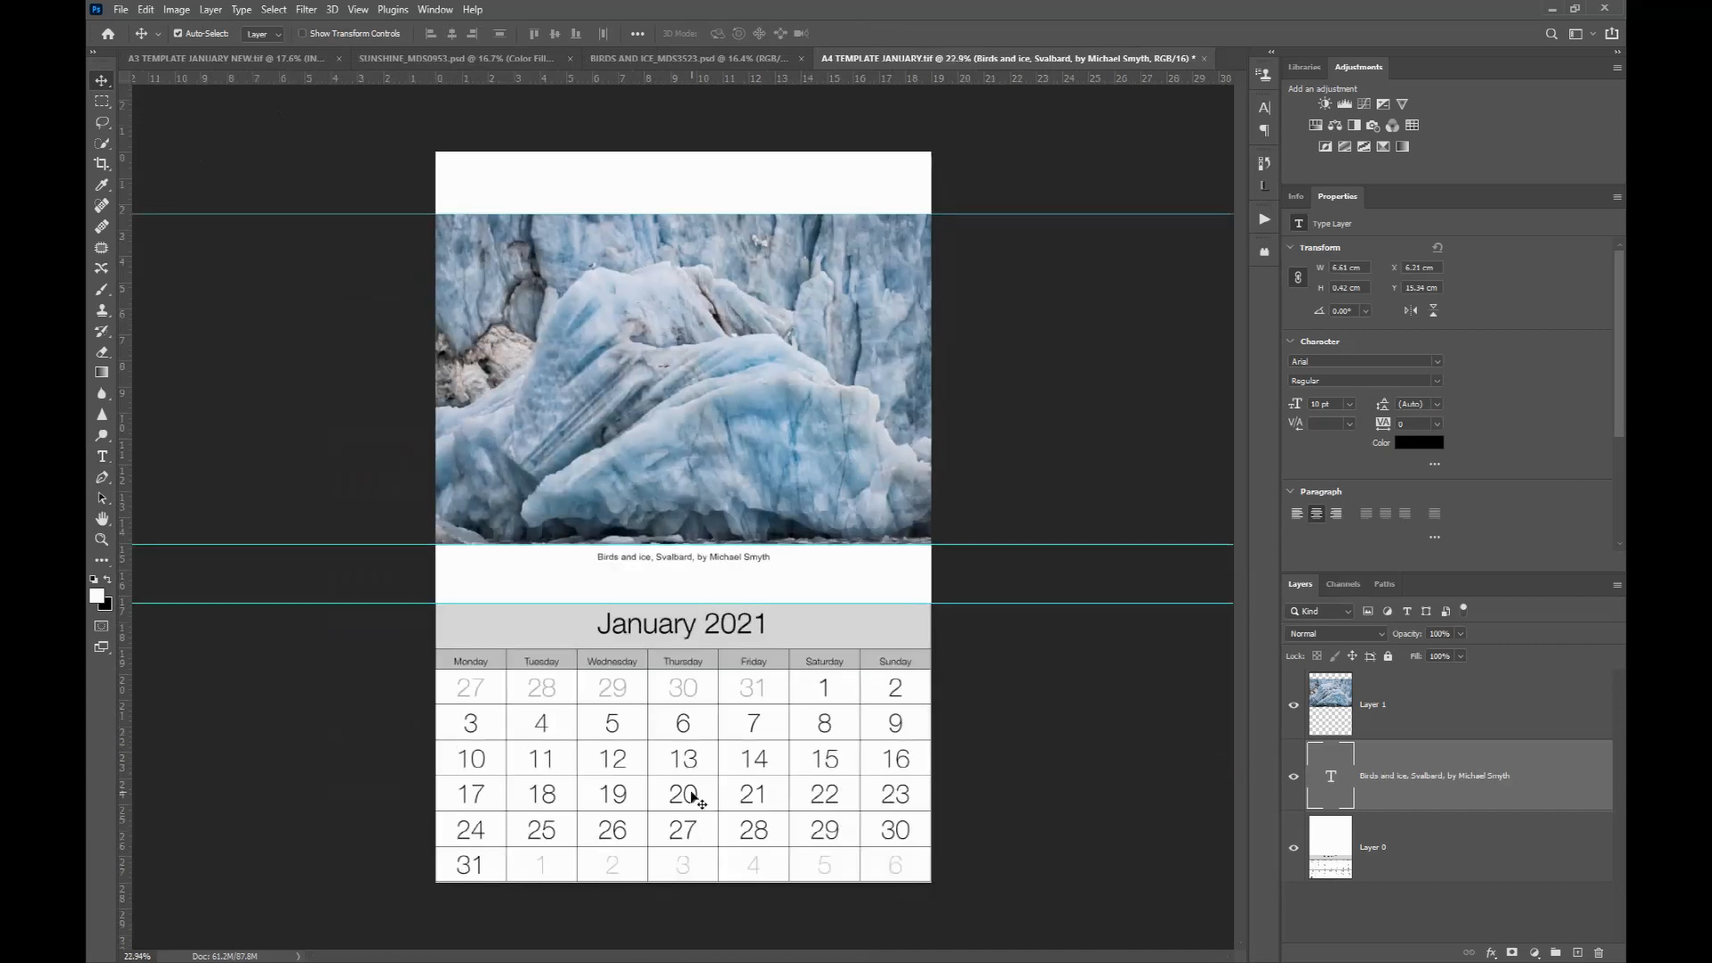